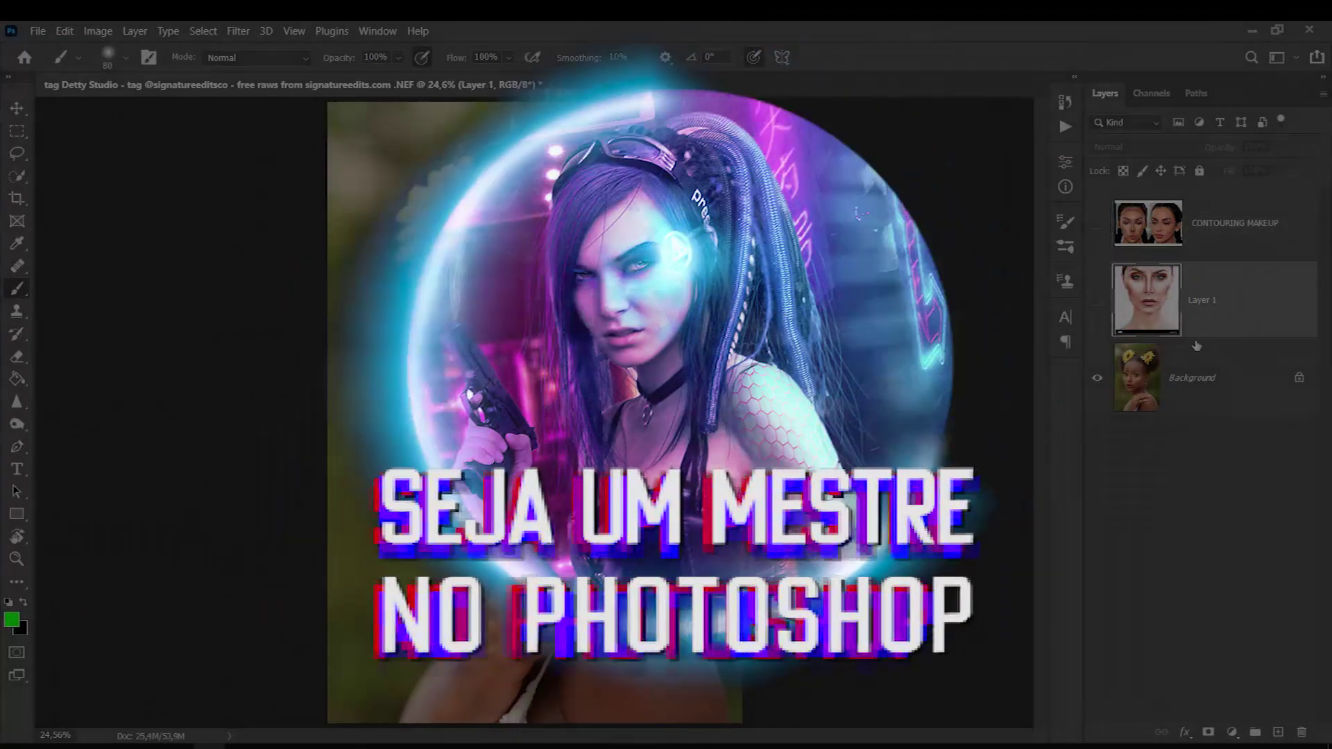
Select Layer 1, show its face contour chart, and zoom in on the portrait.
click(1180, 305)
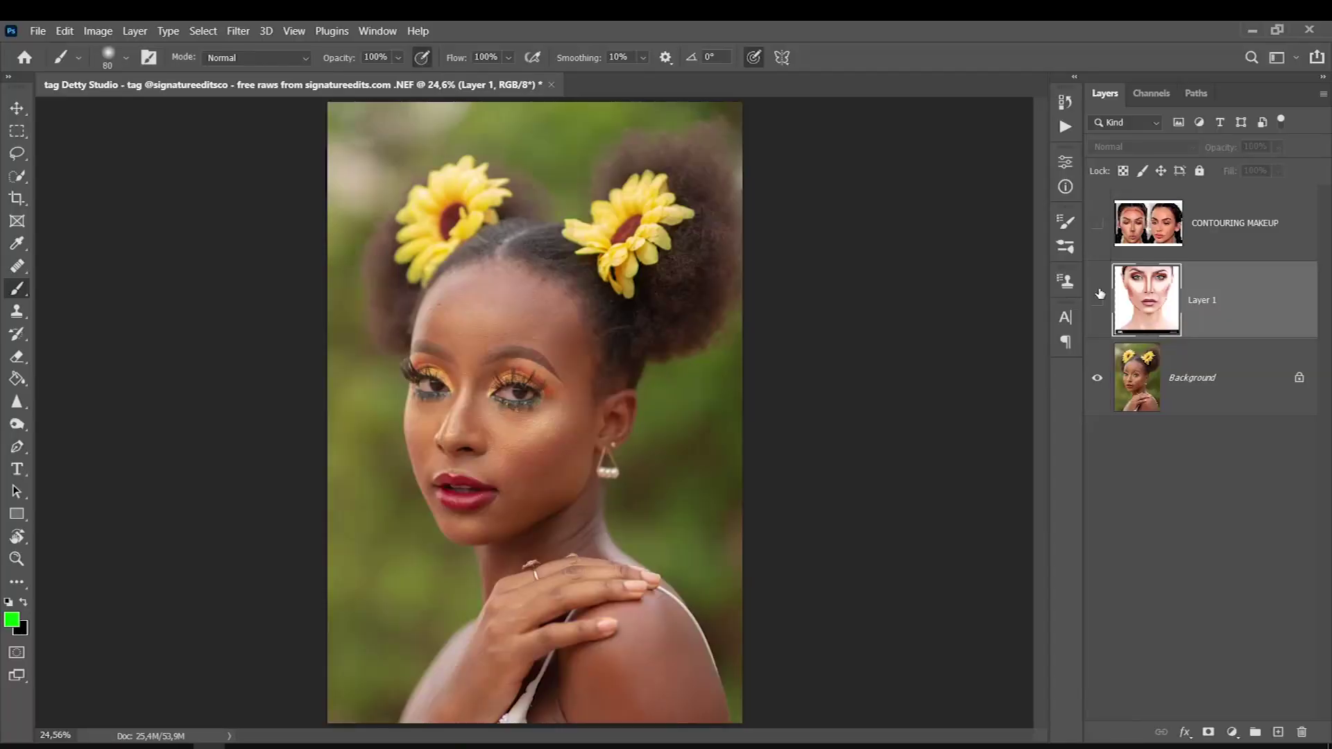
click(1098, 297)
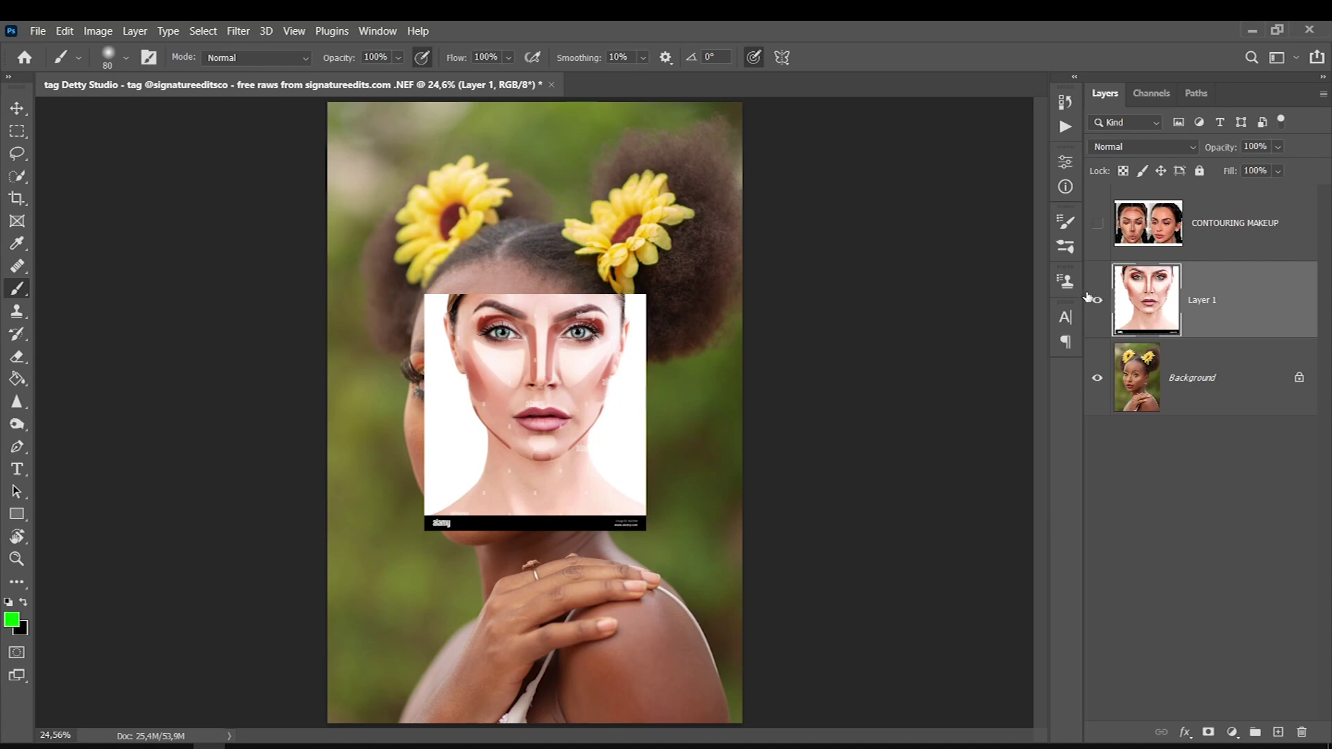
key(ctrl+plus)
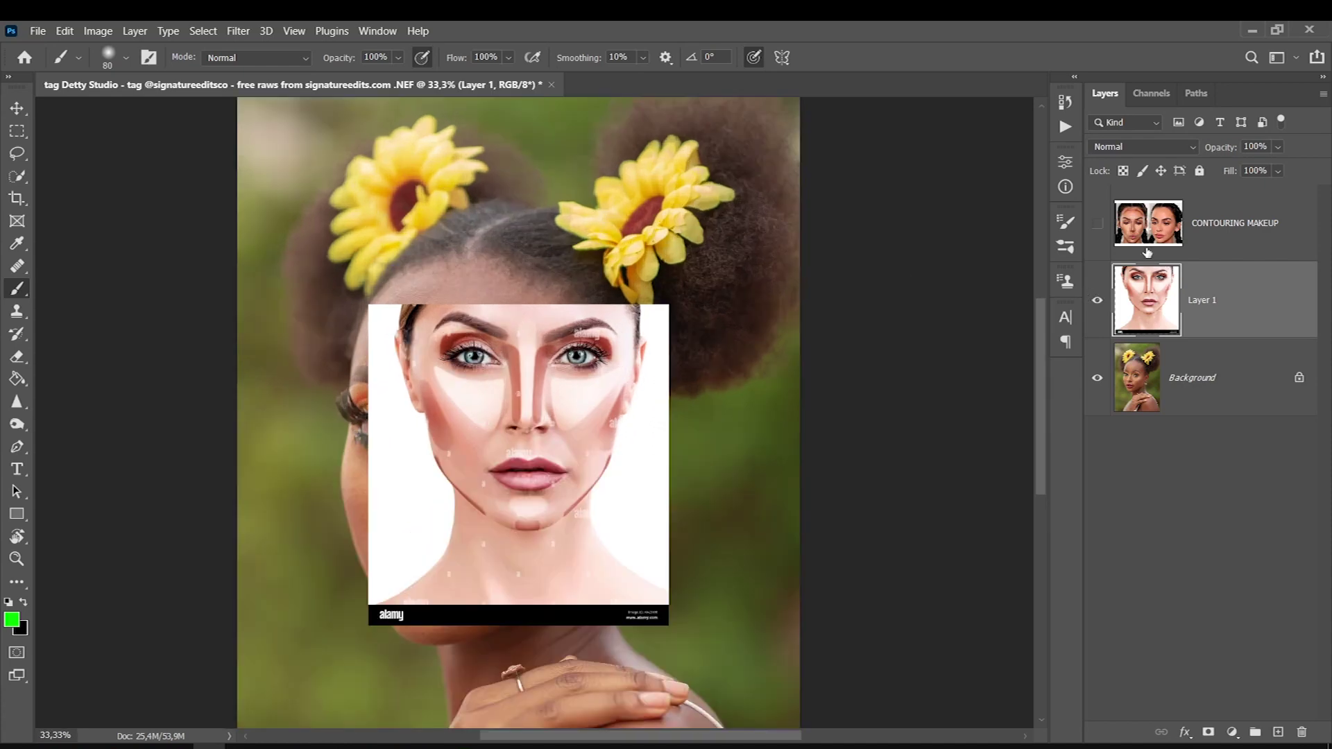
double_click(1226, 224)
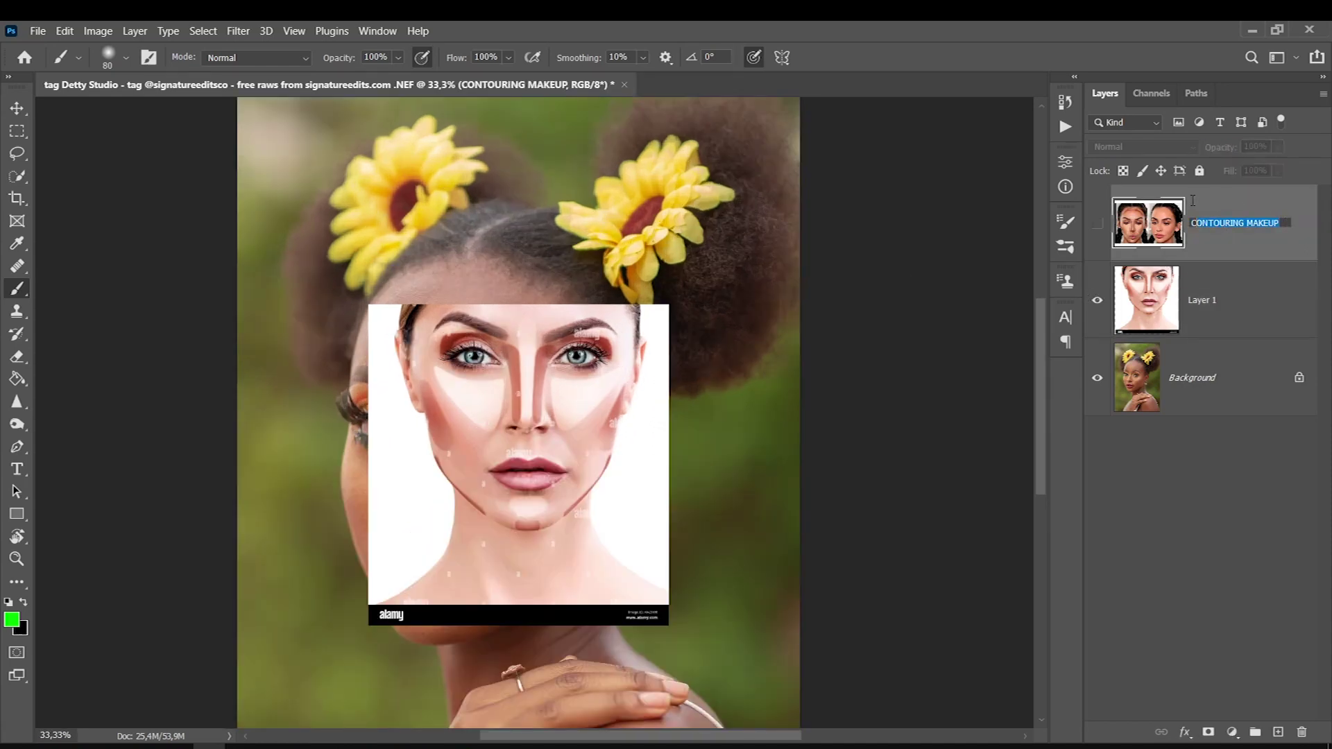
key(Return)
double_click(1244, 232)
Compare the CONTOURING MAKEUP and Layer 1 reference images, leaving both hidden.
click(1097, 223)
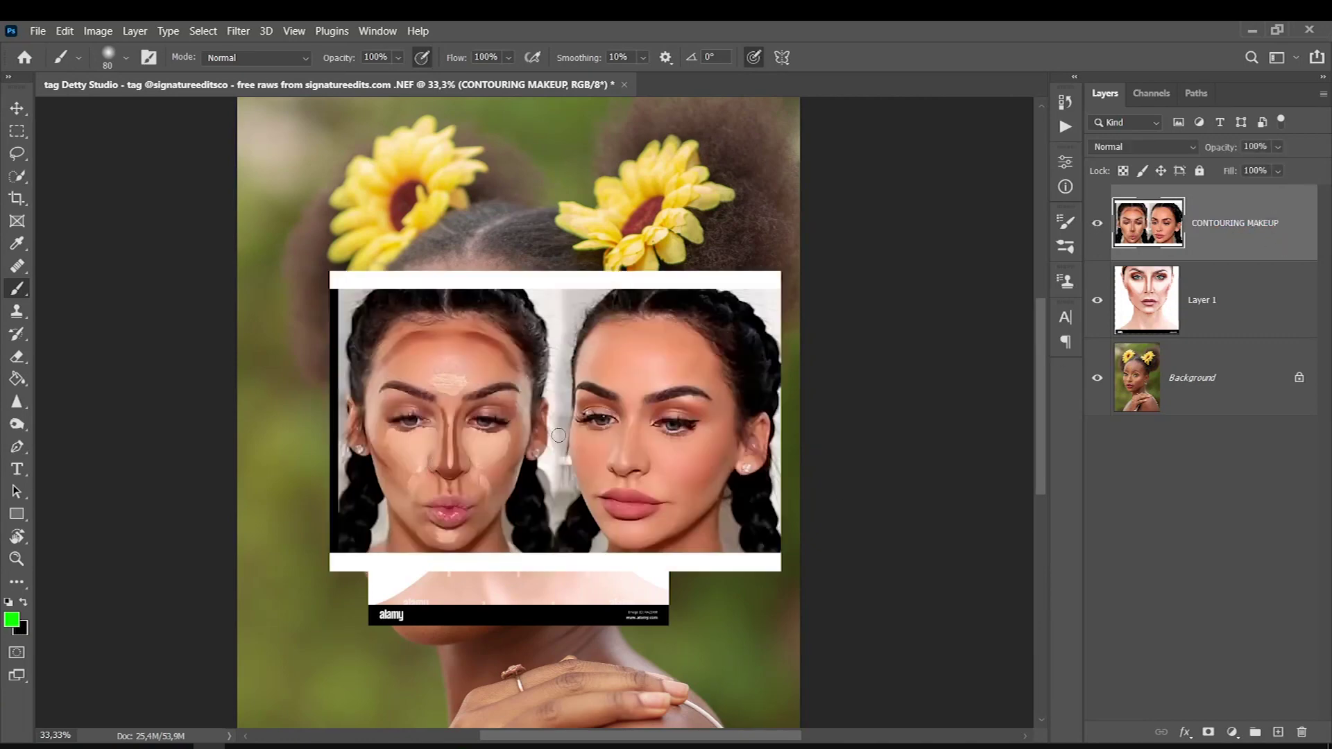
click(1098, 300)
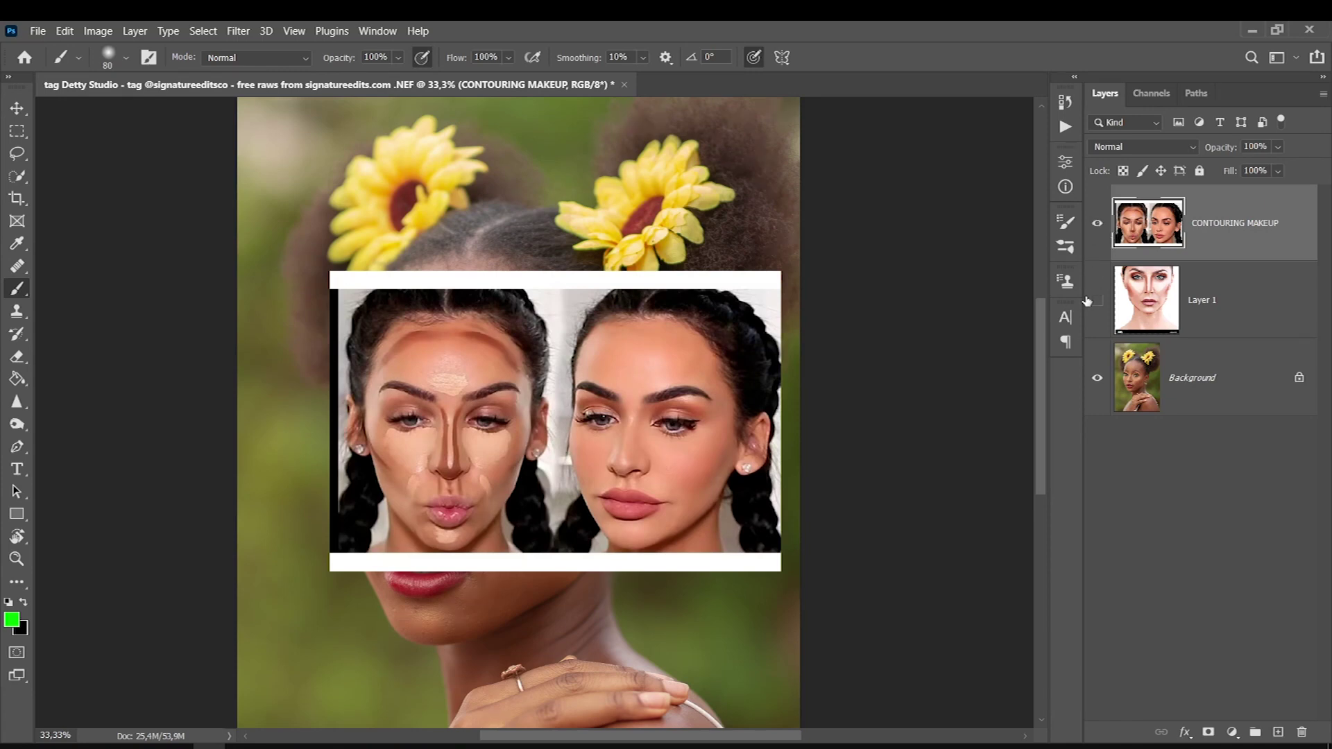
click(1098, 301)
click(1097, 222)
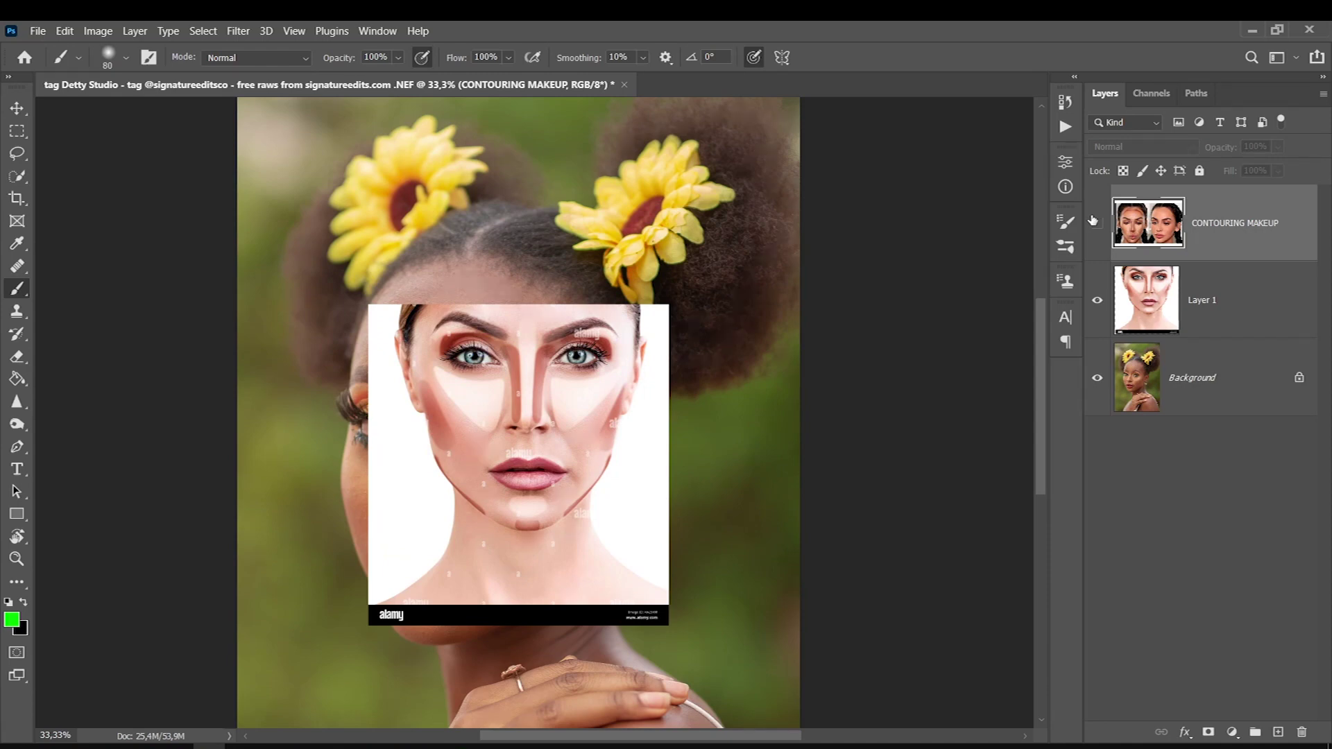
click(1096, 223)
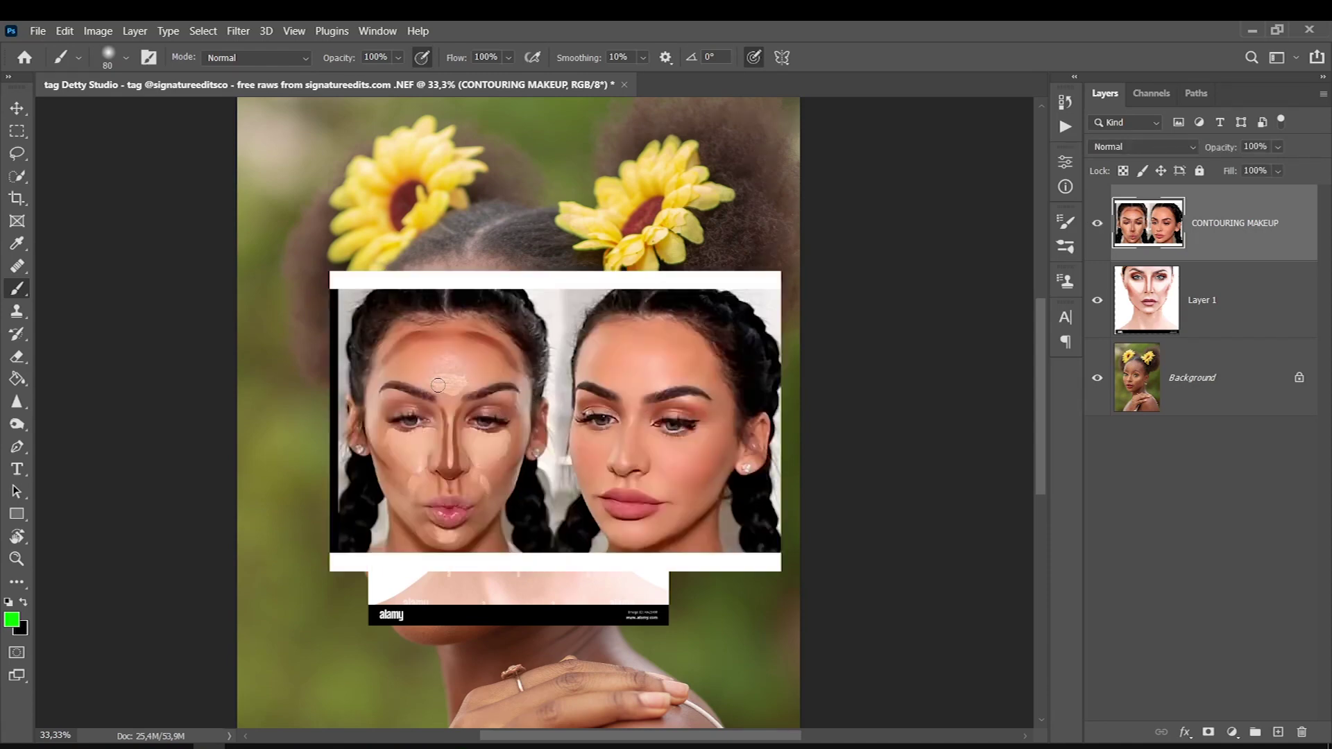
click(1097, 223)
click(1098, 300)
Select the Background layer and zoom the face to 50%, browsing the healing tools.
click(1194, 377)
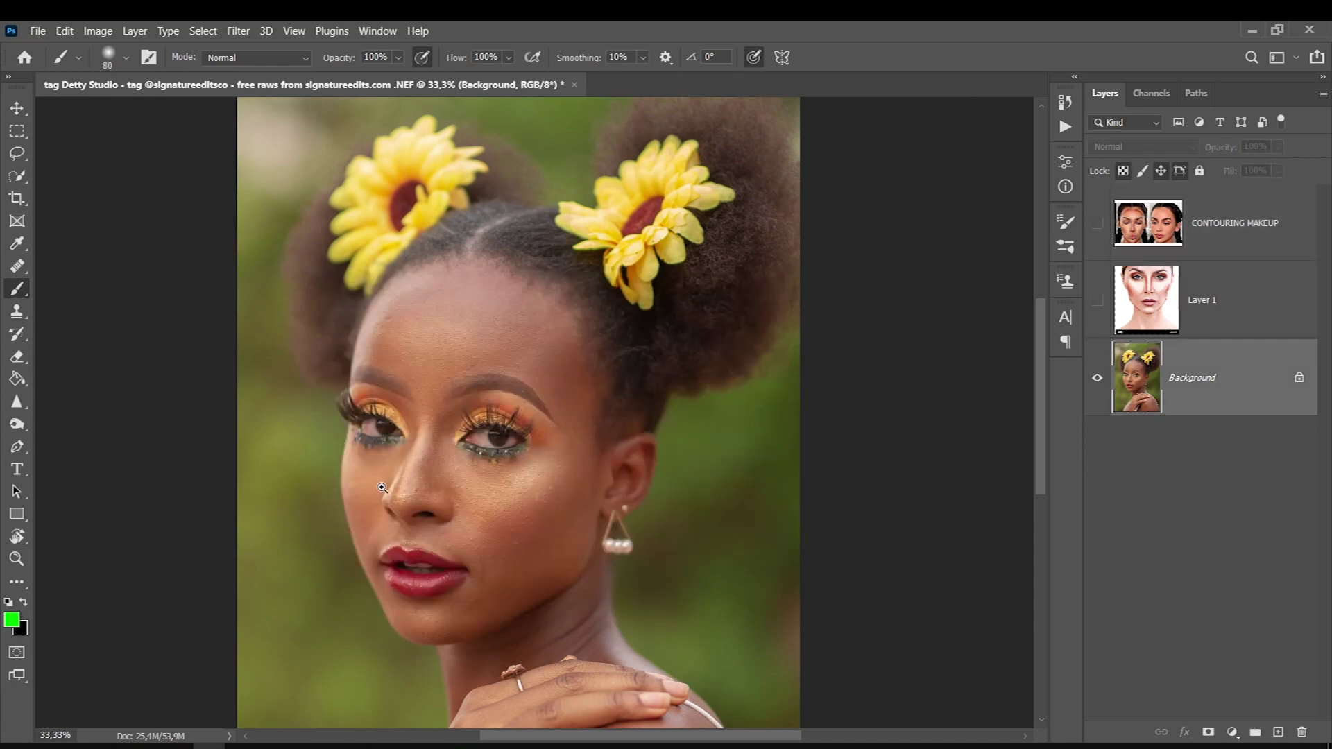
click(392, 488)
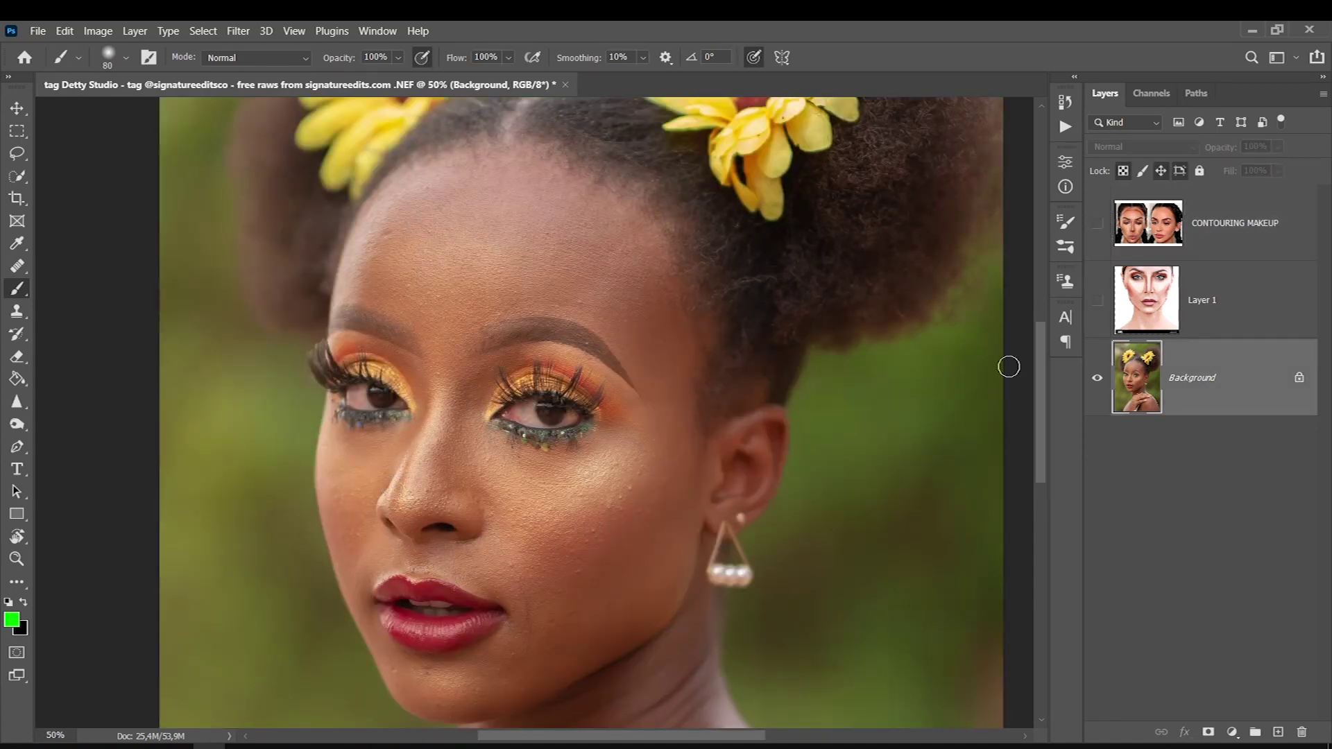
scroll(1042, 367, down, 1)
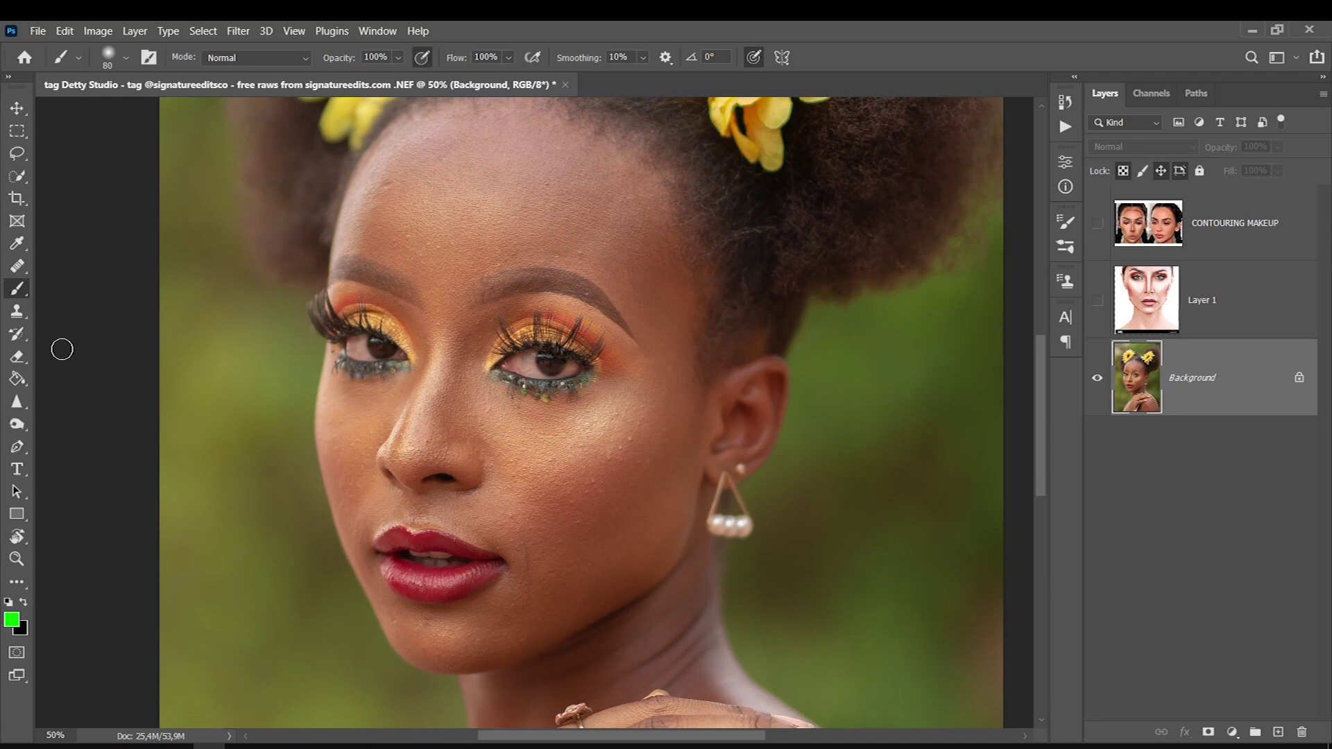
click(17, 269)
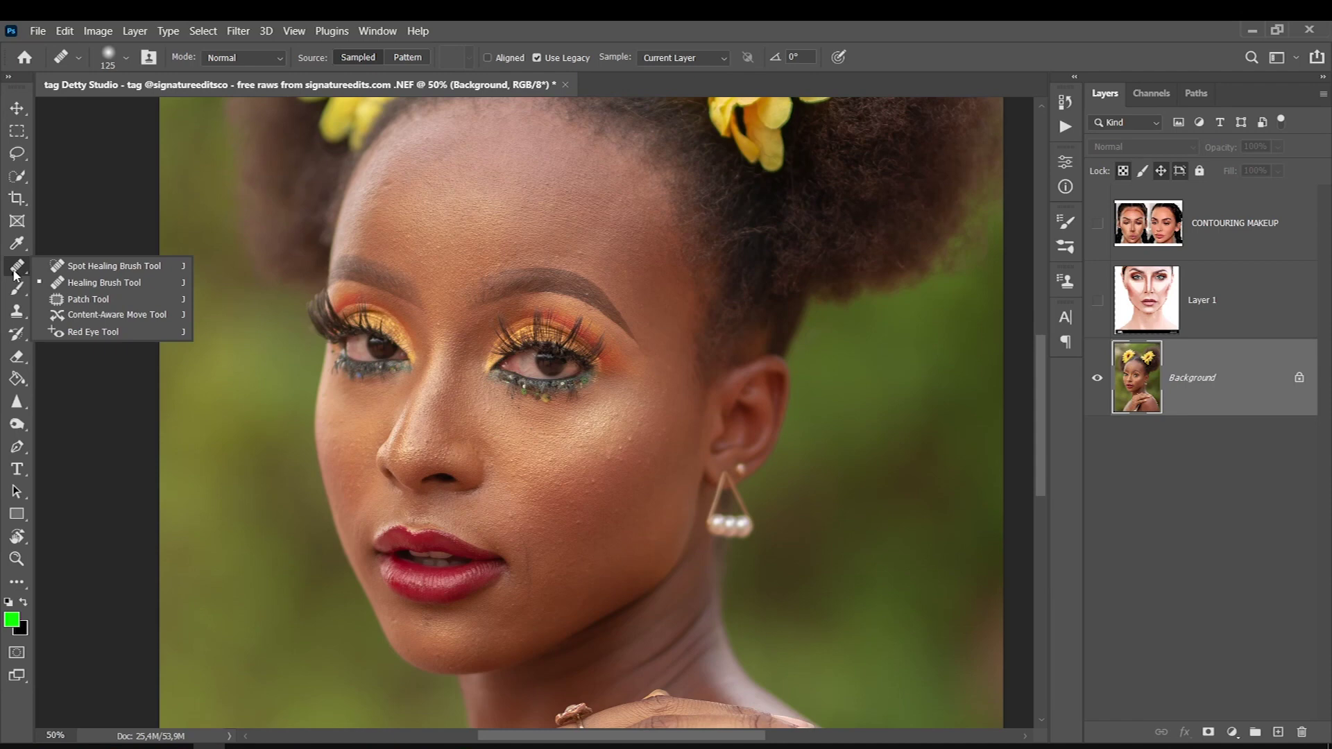
click(1207, 300)
Recheck both reference layers, hide them, and switch to the Sponge tool in Desaturate mode.
click(1097, 299)
click(1098, 223)
click(1098, 300)
click(1131, 343)
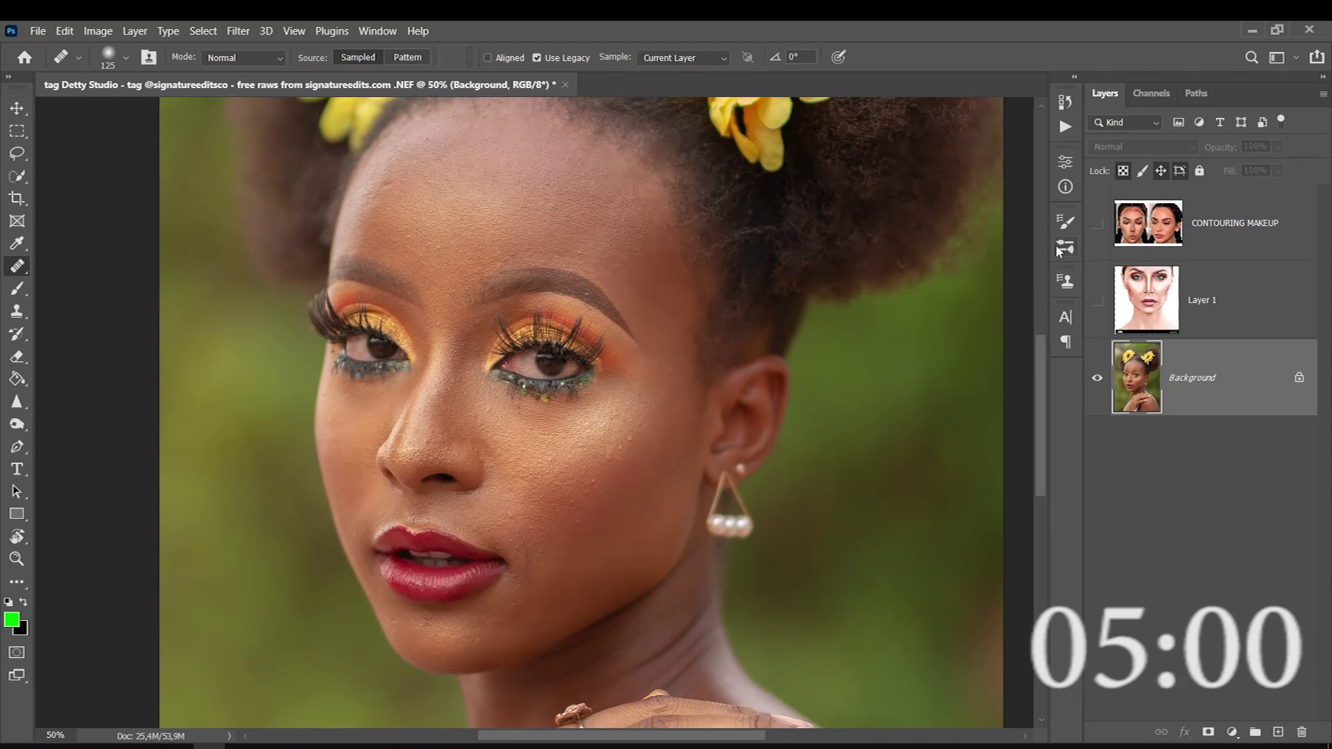
click(1097, 298)
click(1098, 223)
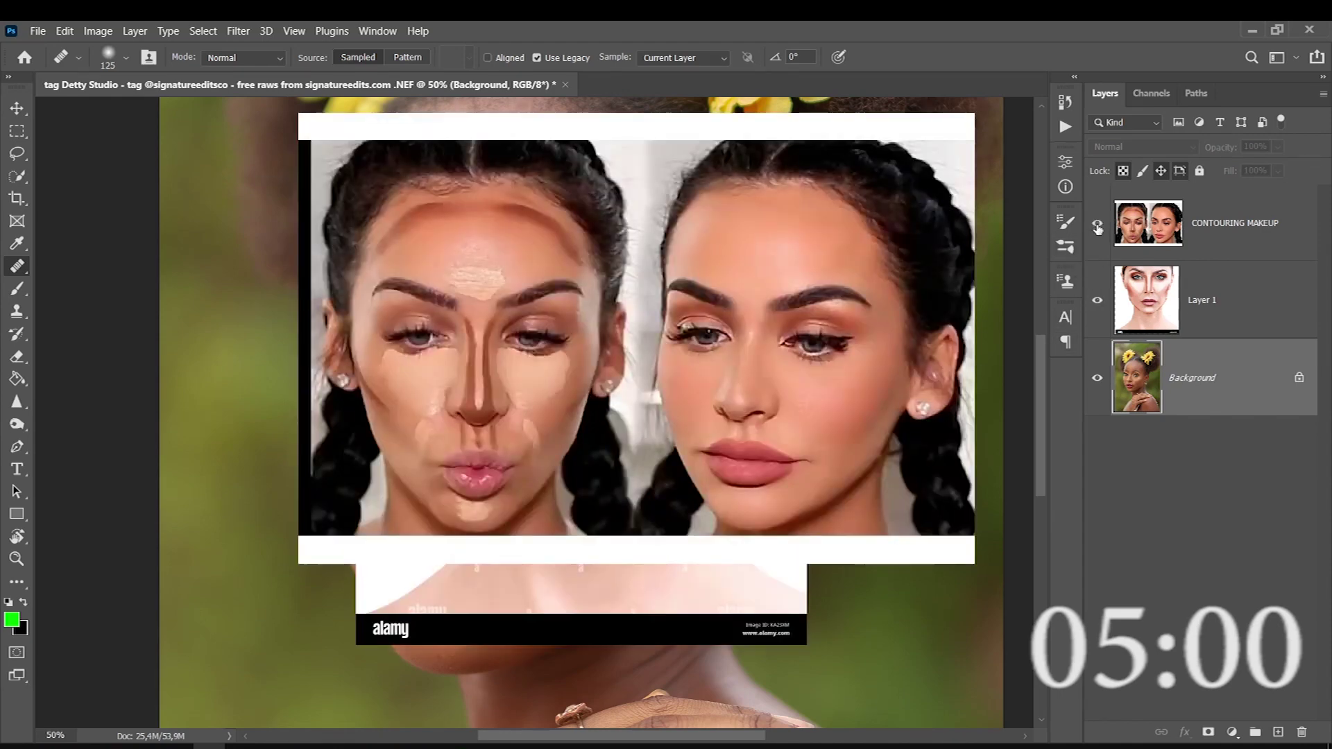
click(1097, 223)
click(1097, 300)
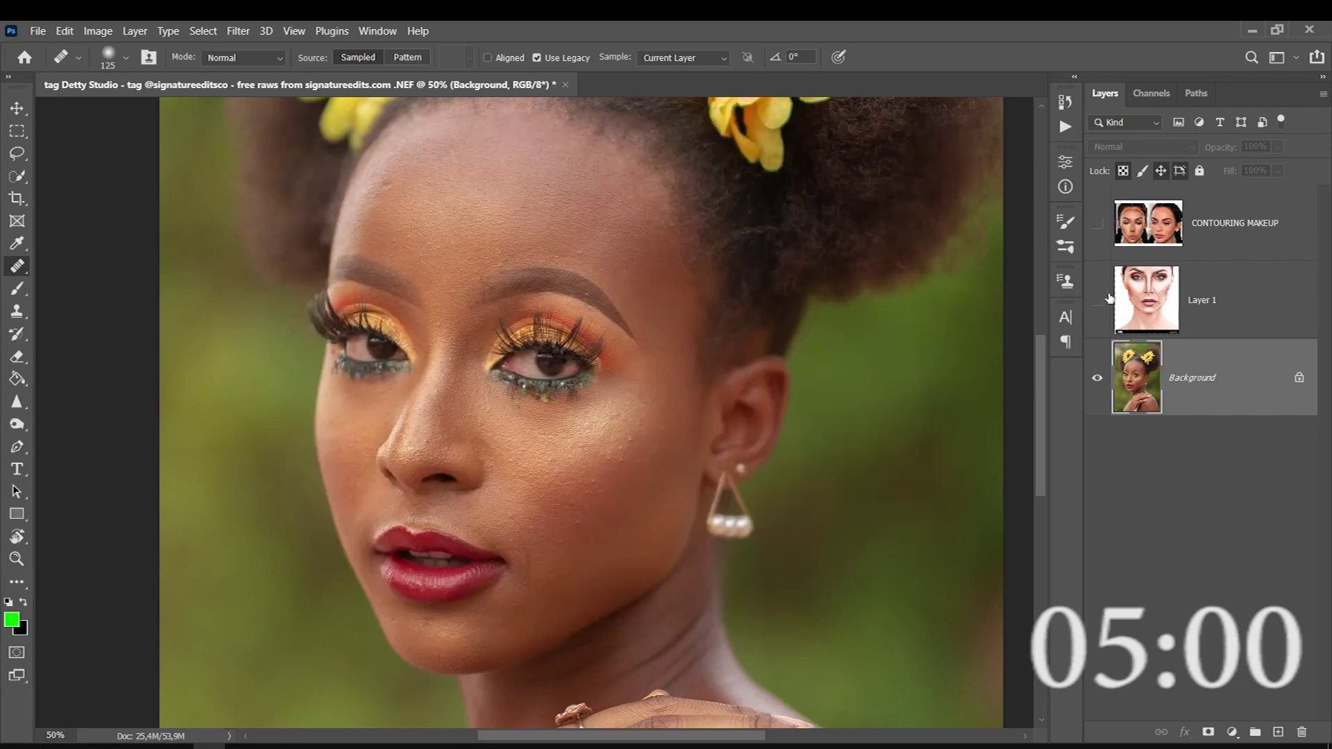
click(18, 424)
click(61, 457)
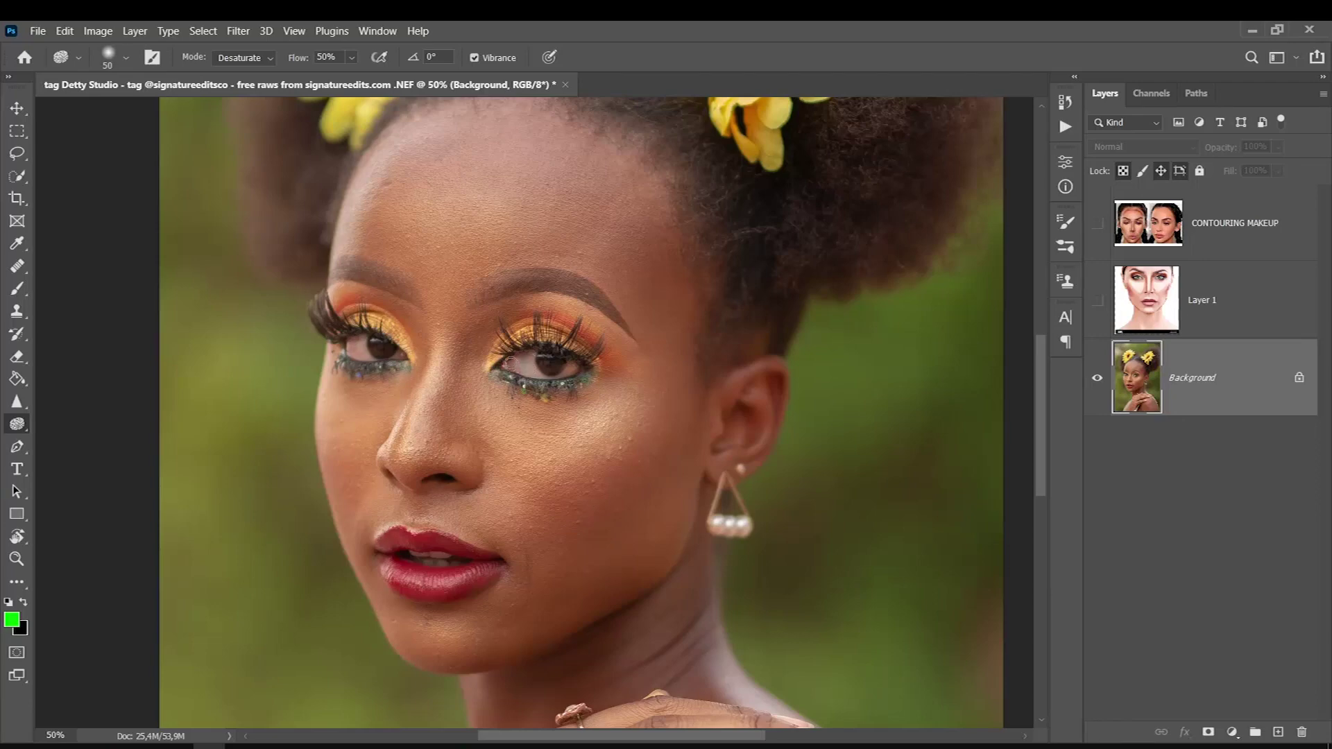
Enlarge the brush to 60 and duplicate the Background layer.
key(bracketright)
click(1065, 102)
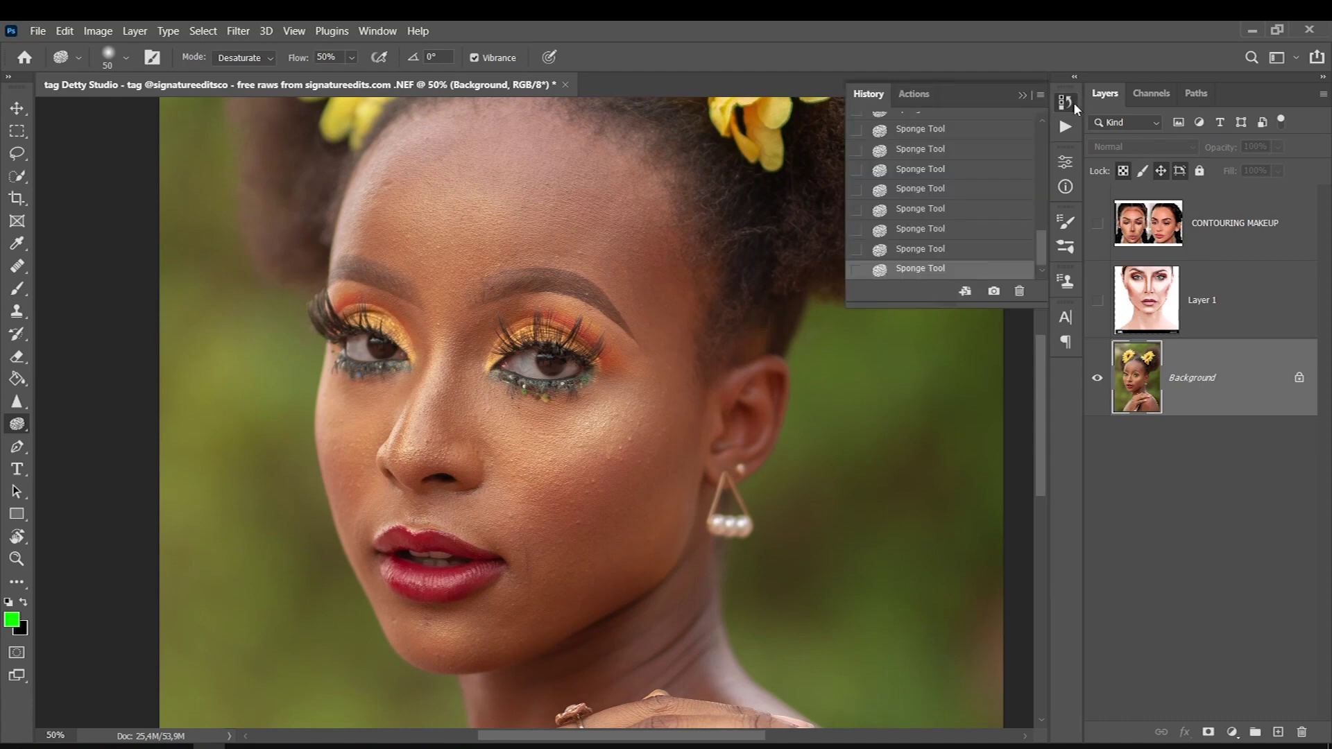
click(1215, 384)
key(ctrl+j)
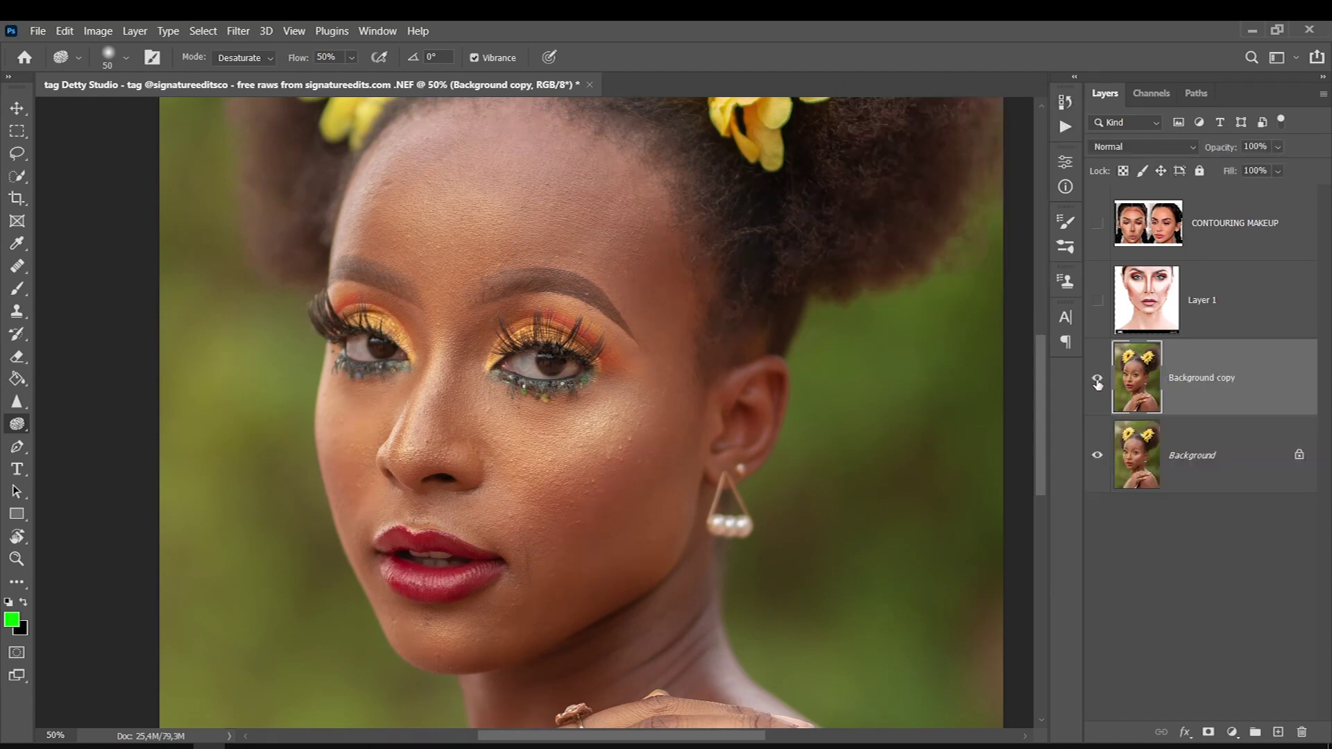
Delete the Layer 1 and CONTOURING MAKEUP reference layers.
click(1112, 307)
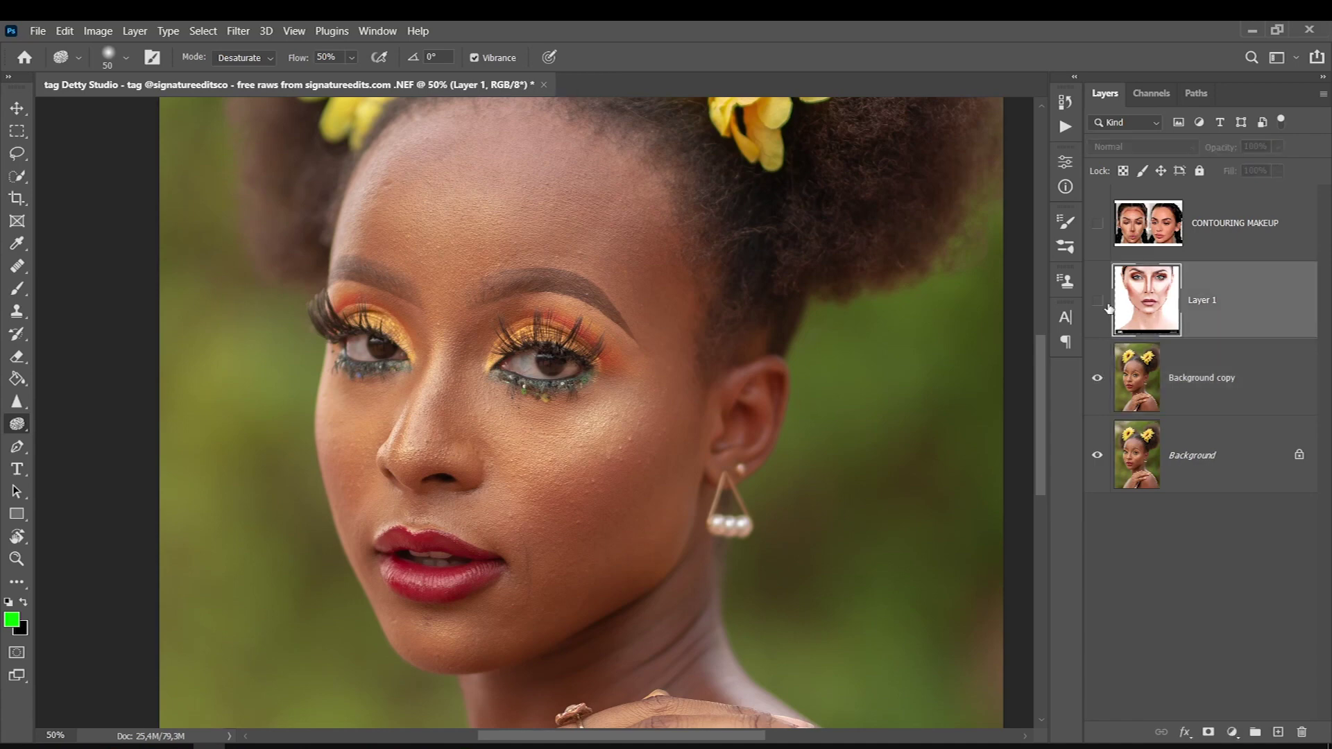
click(1149, 248)
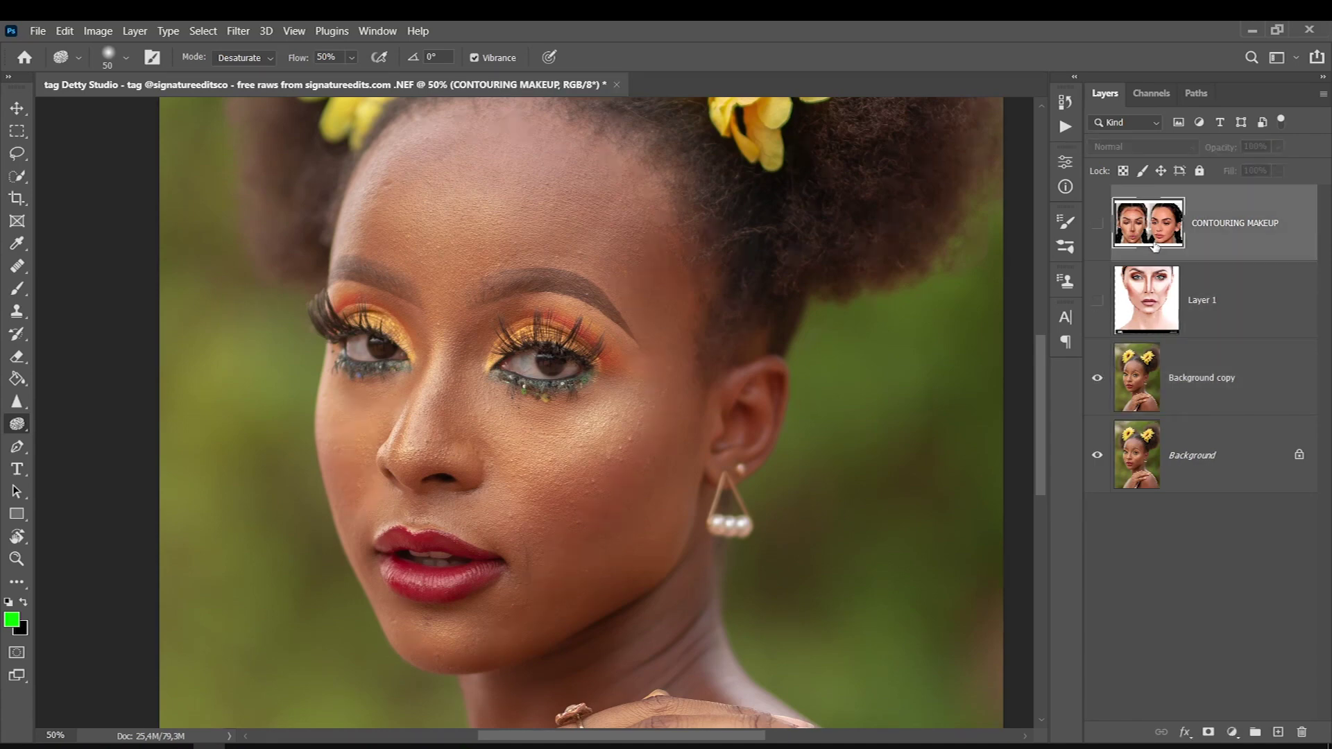
key(Delete)
key(Delete)
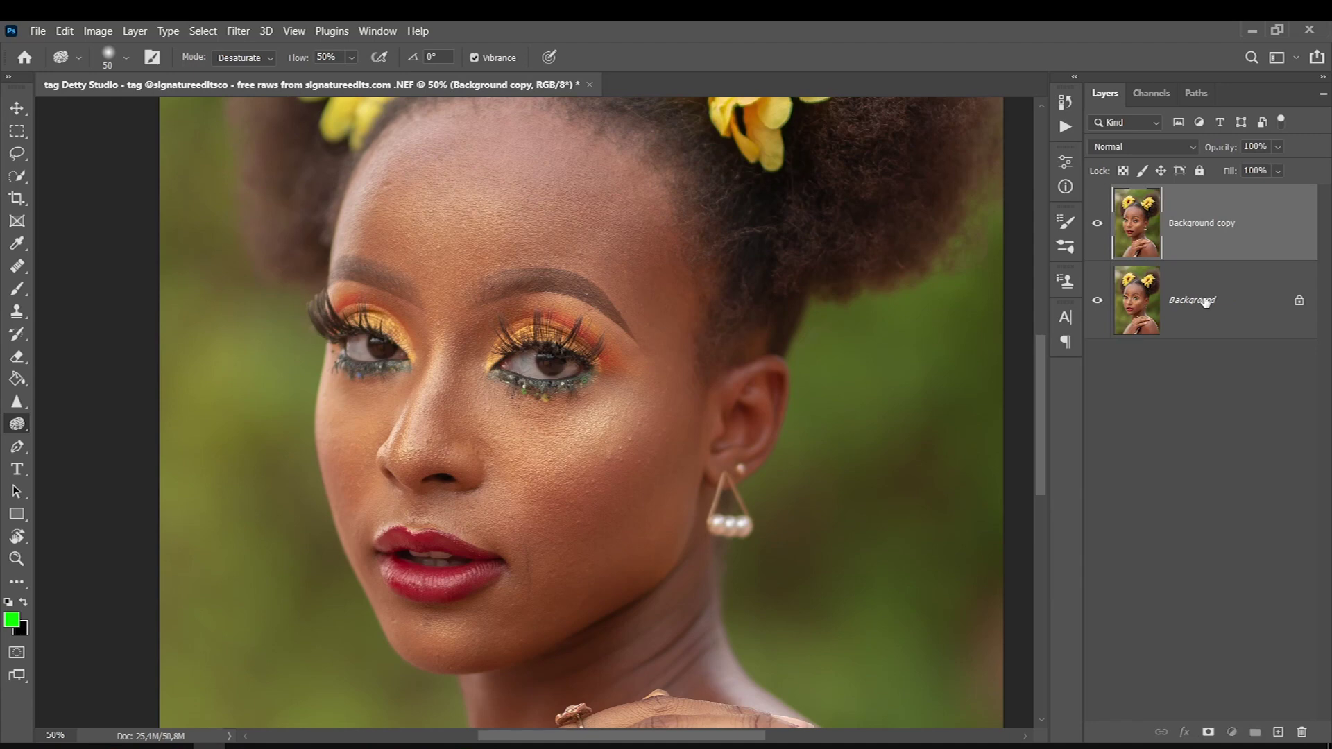
Rename the Background layer 'original' and its copy 'editada'.
double_click(1206, 301)
text(origina)
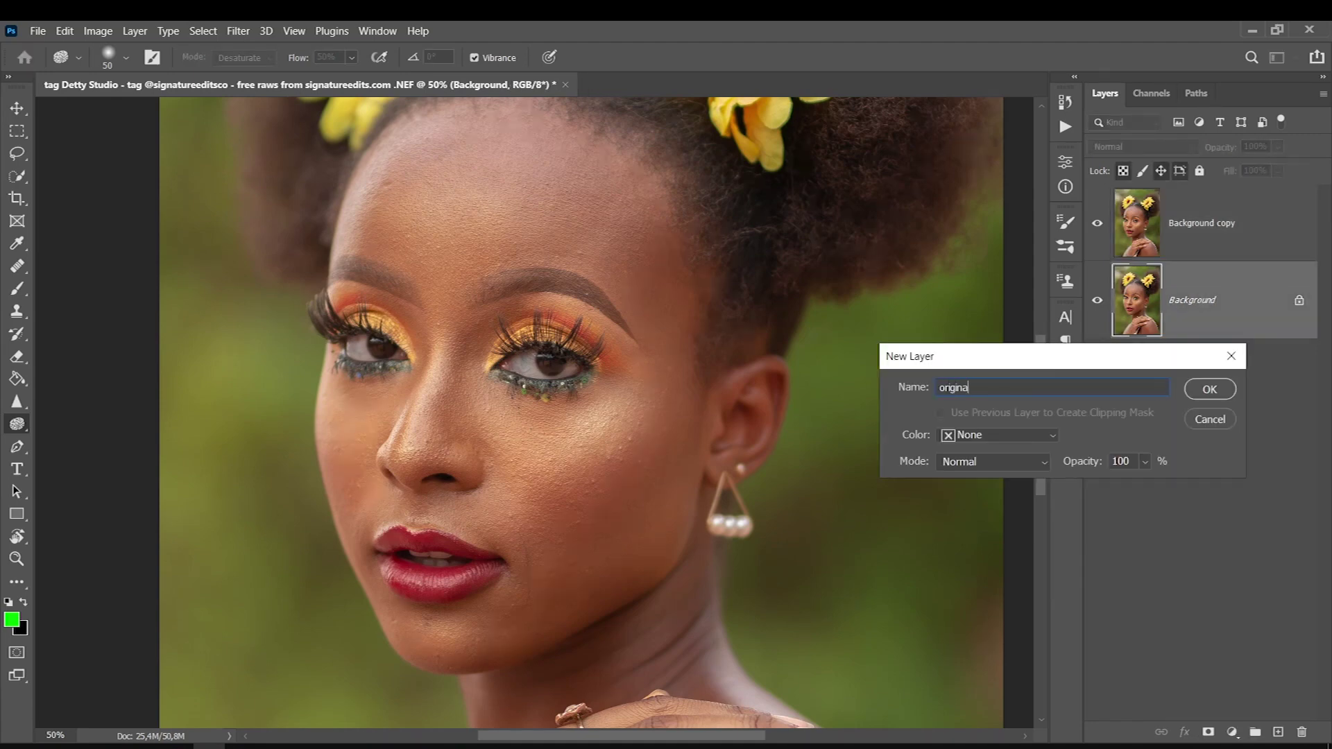
text(l)
key(Return)
double_click(1201, 223)
text(ef)
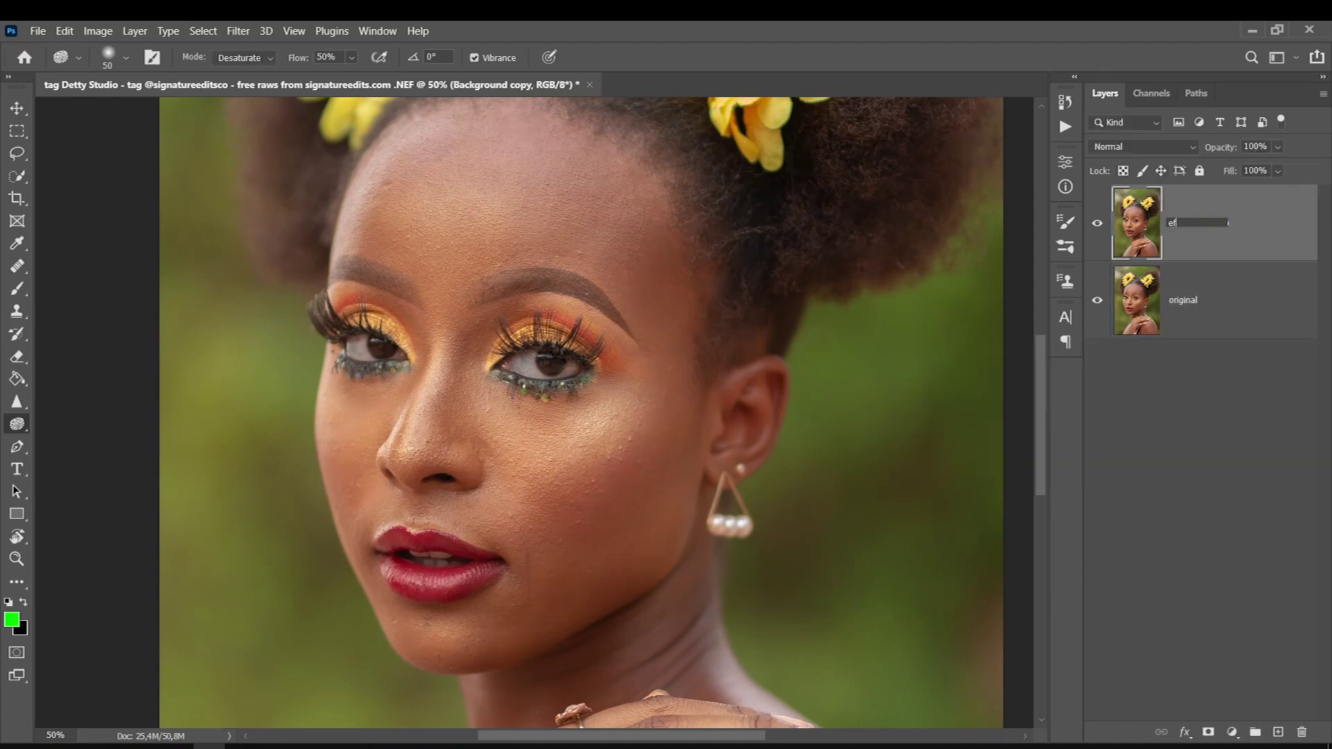
key(Return)
key(l)
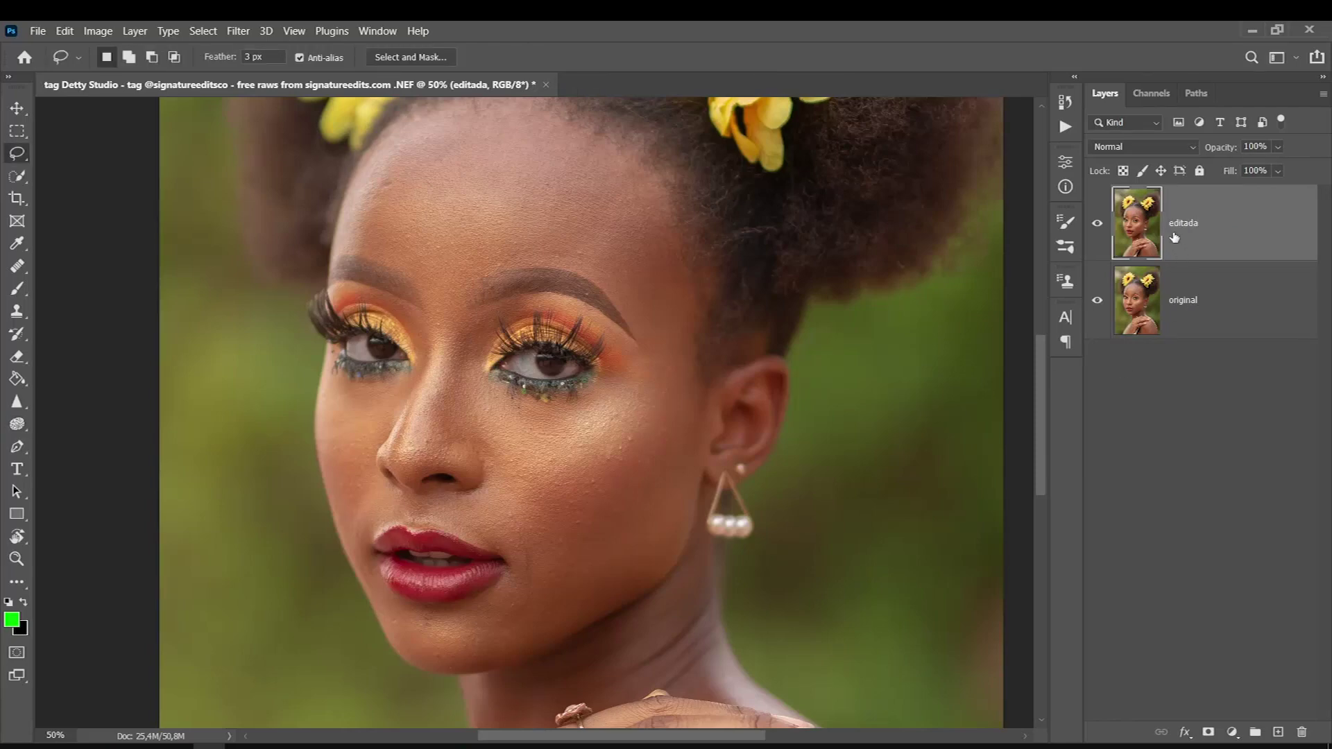
drag(1174, 238, 1159, 247)
Duplicate editada into copies named desfoque and alta, hiding alta and selecting desfoque.
key(ctrl+j)
key(ctrl+j)
double_click(1190, 224)
text(altas)
key(Return)
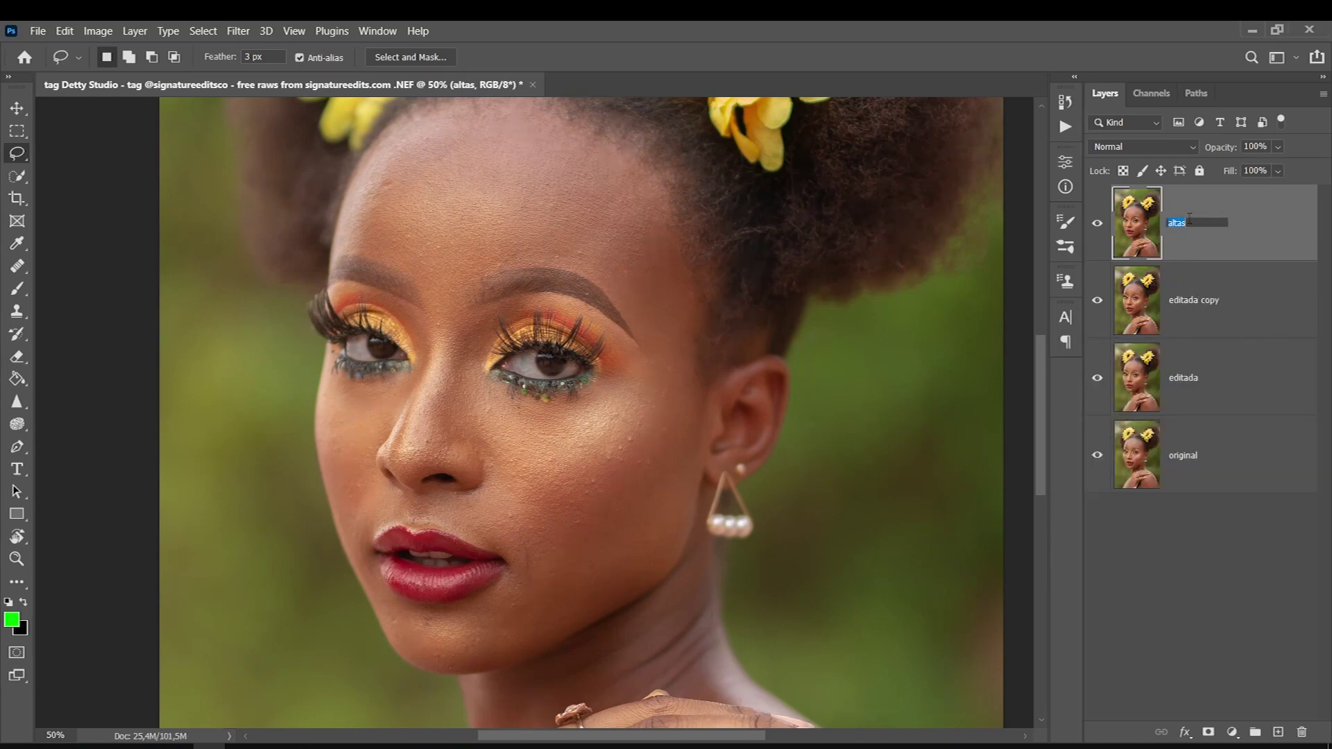
click(1178, 295)
text(desfoque)
click(1097, 223)
click(1097, 224)
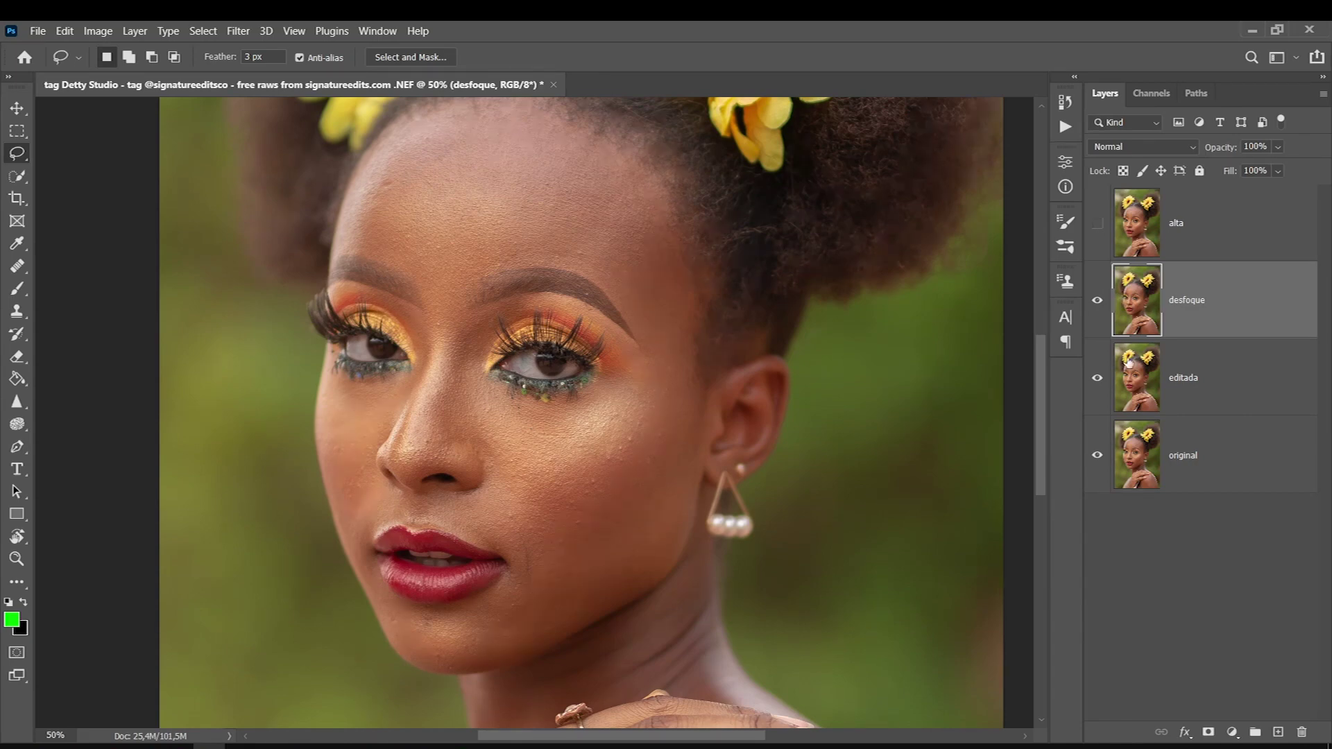
click(98, 31)
mouse_move(239, 31)
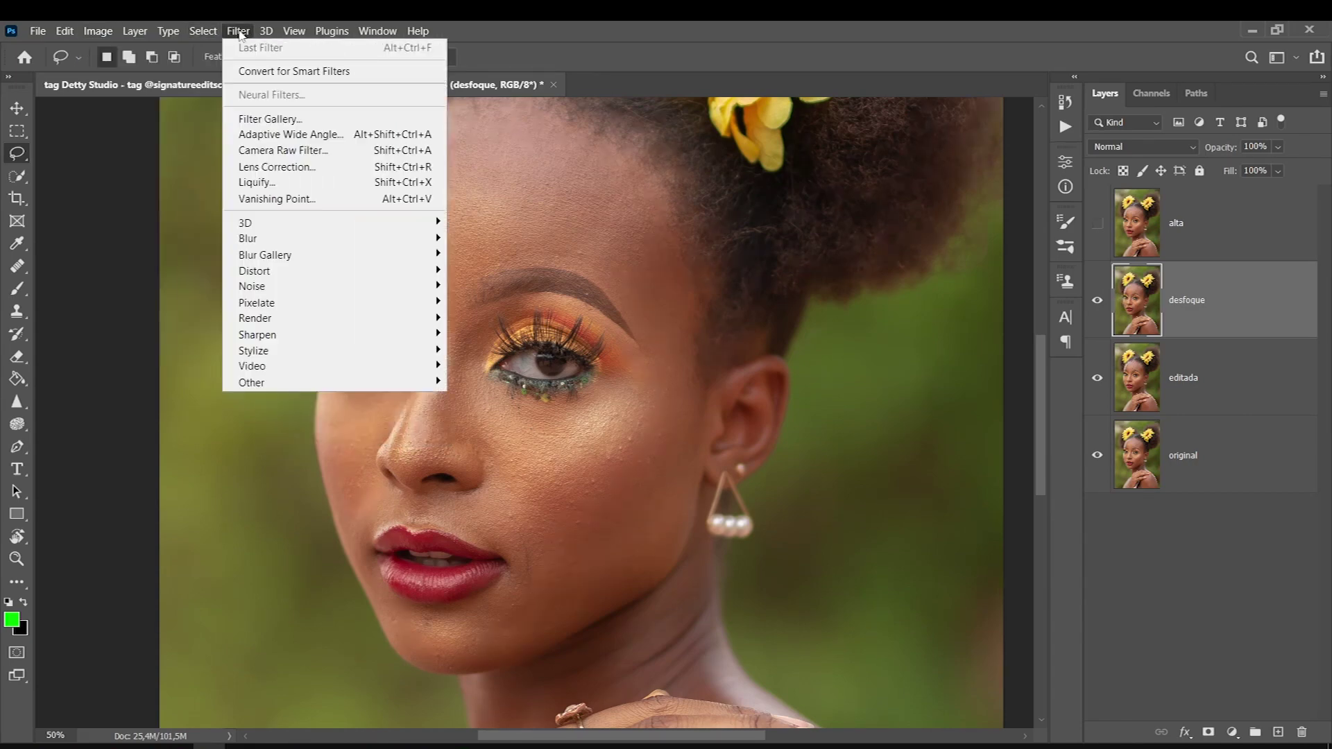
mouse_move(248, 239)
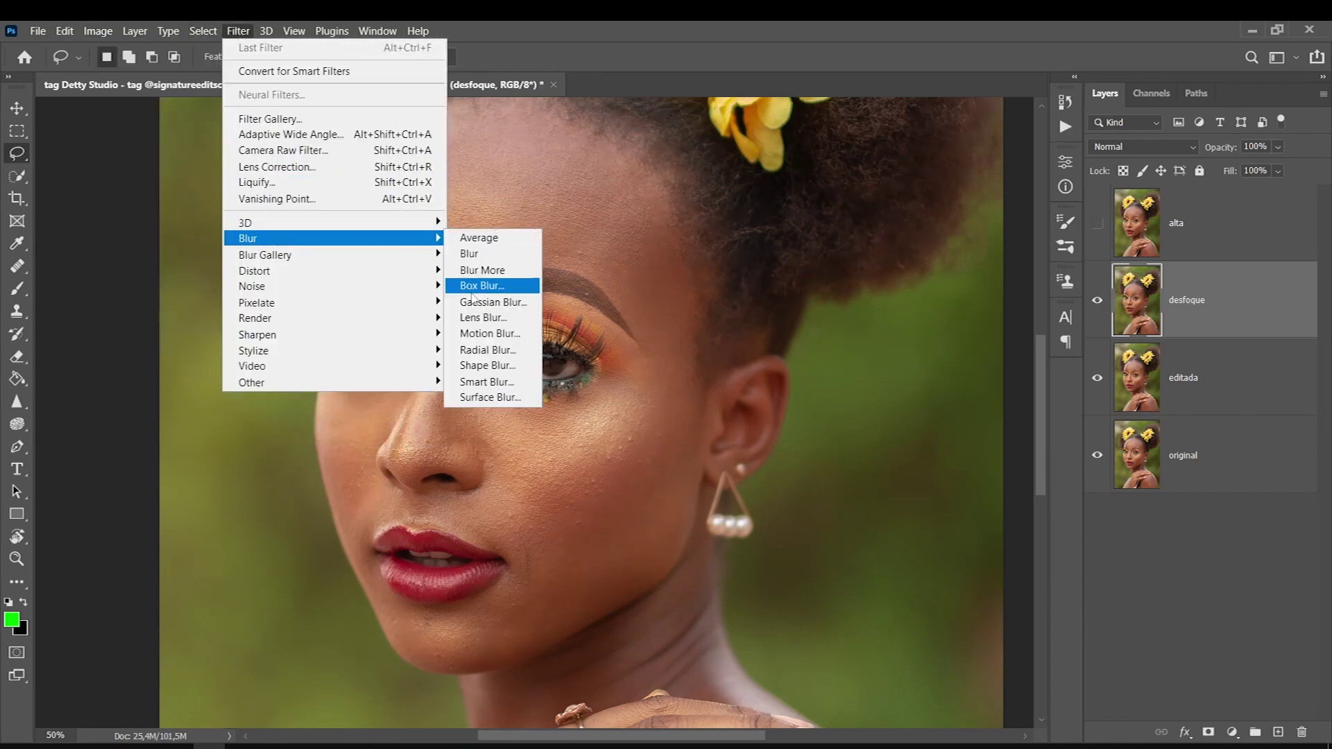
Apply a 36-pixel Gaussian Blur to the desfoque layer.
click(489, 302)
drag(520, 450, 509, 448)
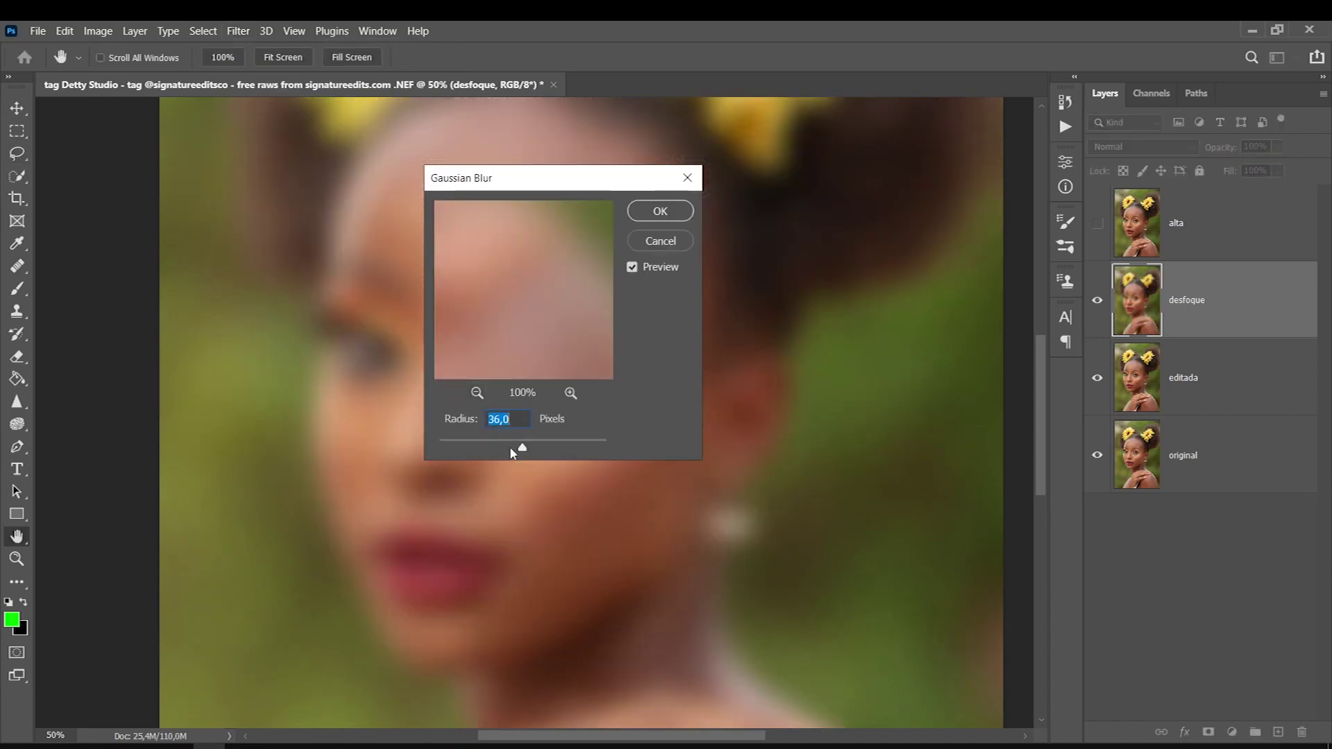
key(Return)
key(l)
Select the alta layer and make it visible again.
click(1163, 233)
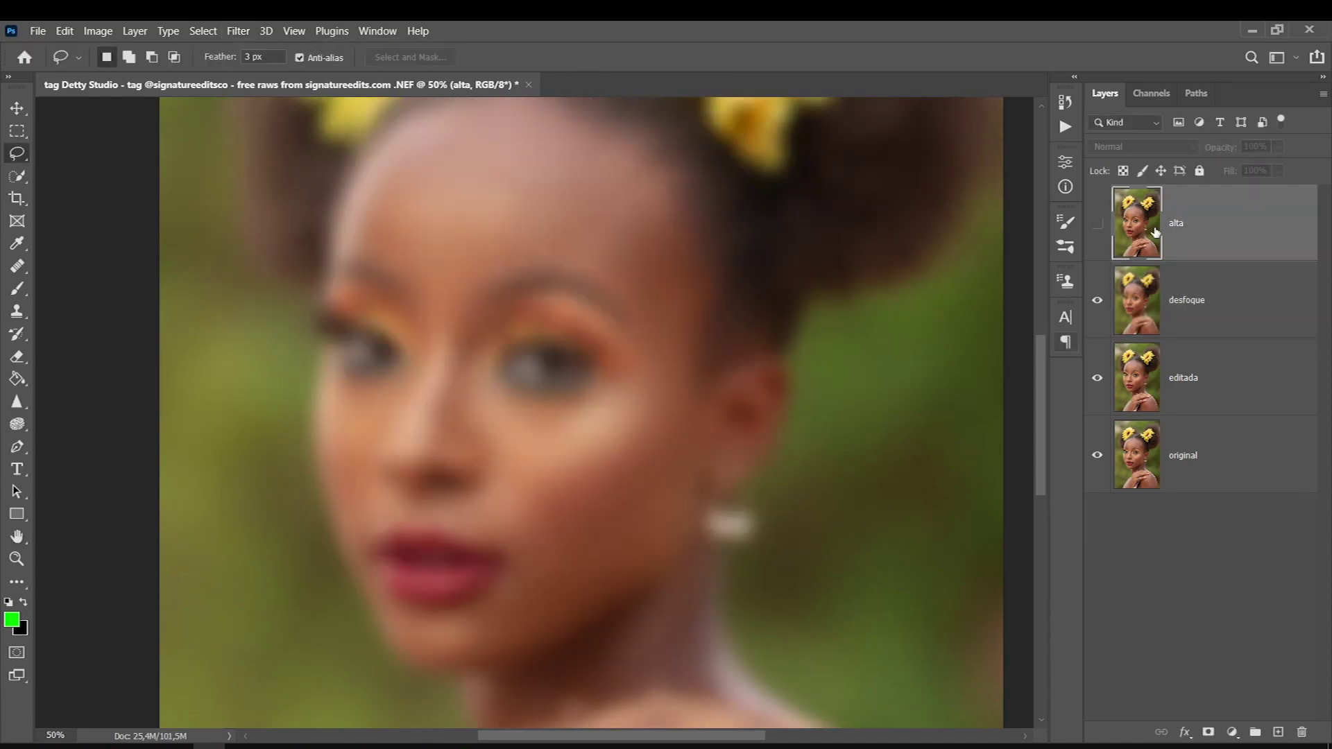
click(1095, 226)
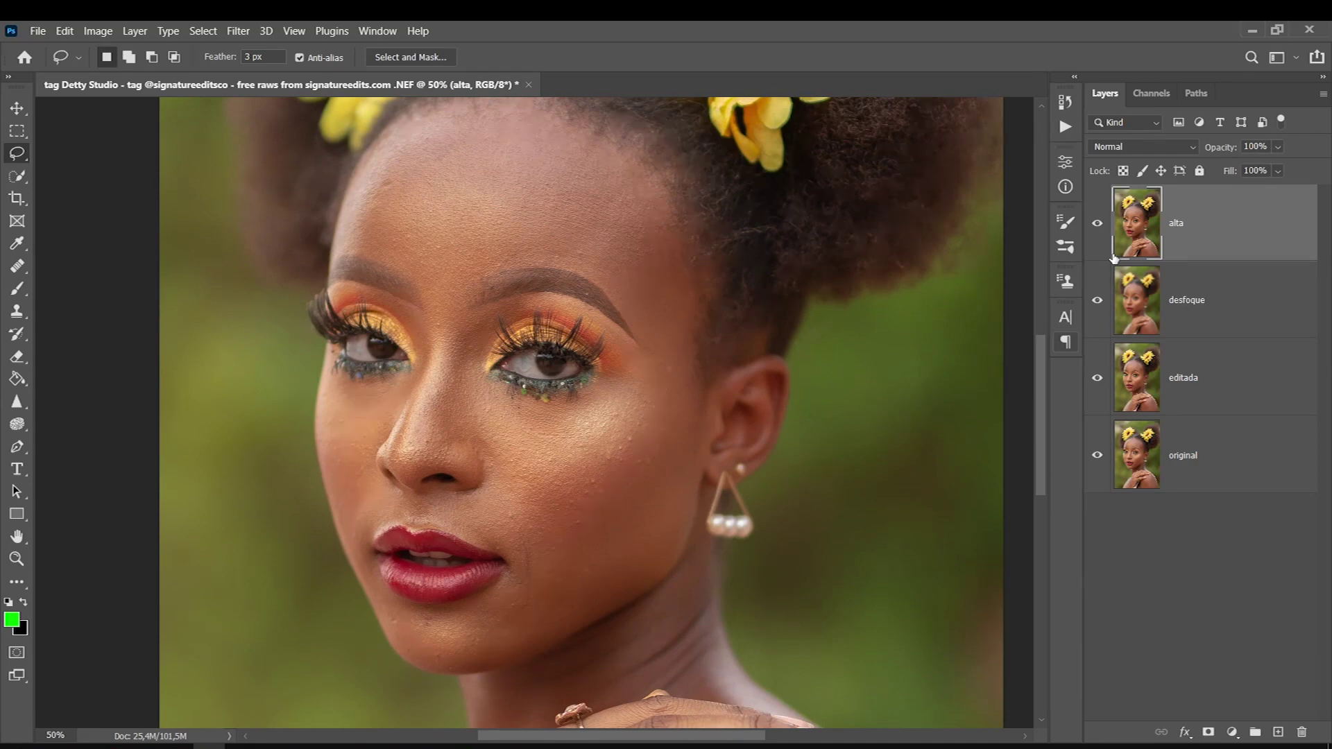
click(104, 31)
mouse_move(124, 72)
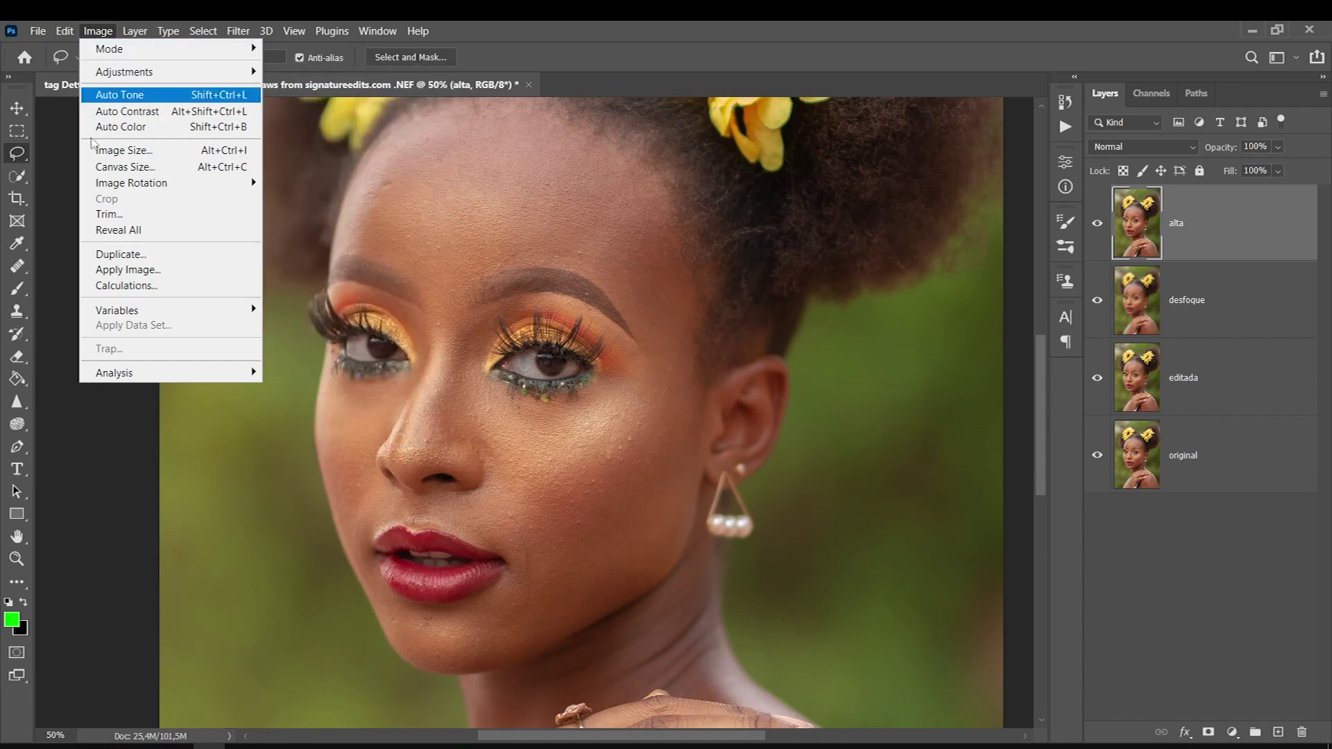
Apply Image onto alta from desfoque with Subtract blending, Scale 2 and Offset 128.
click(117, 270)
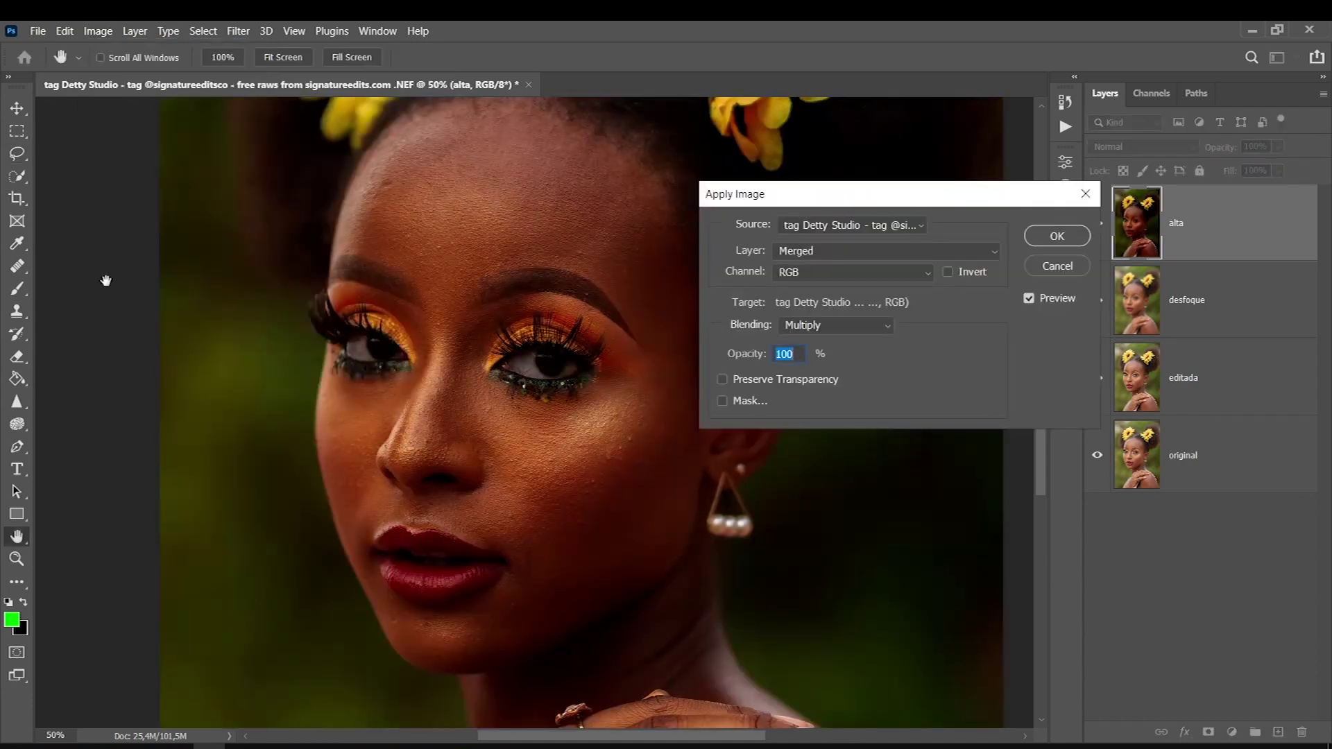
click(93, 31)
click(796, 202)
click(809, 326)
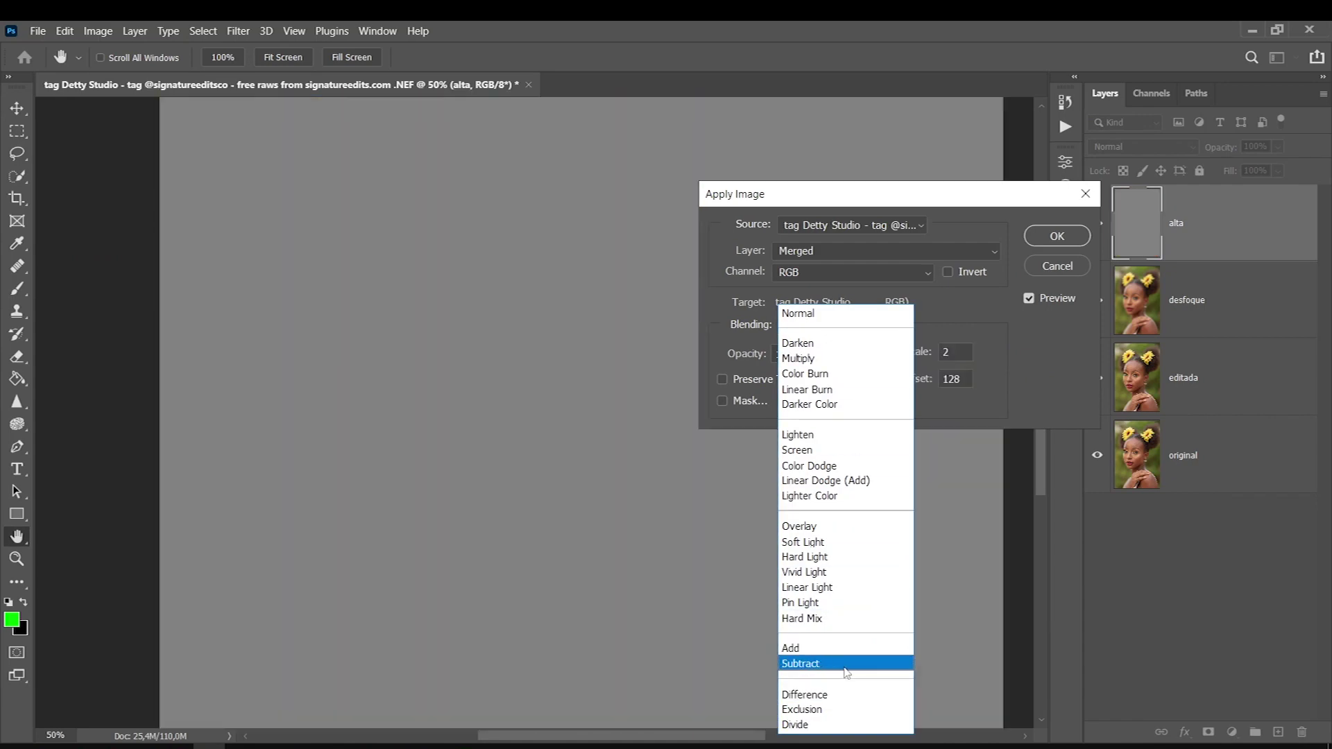
click(844, 664)
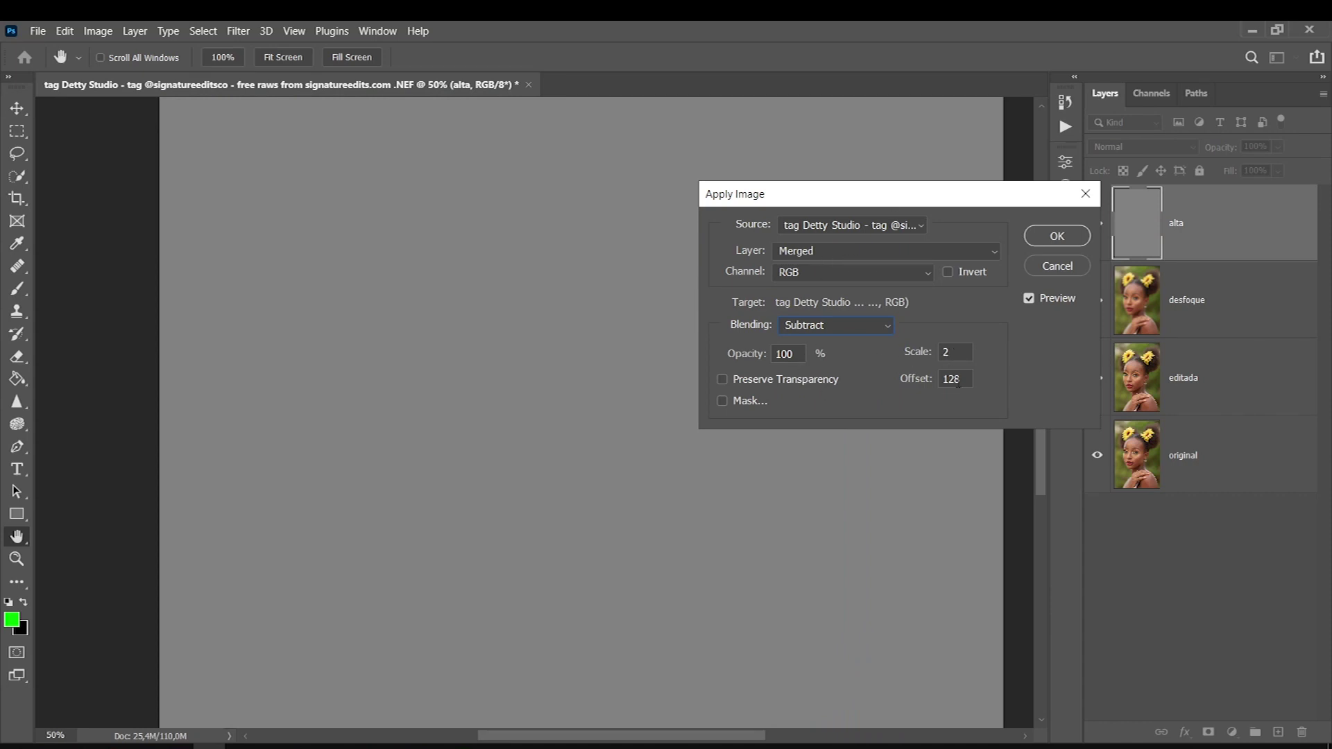
click(806, 251)
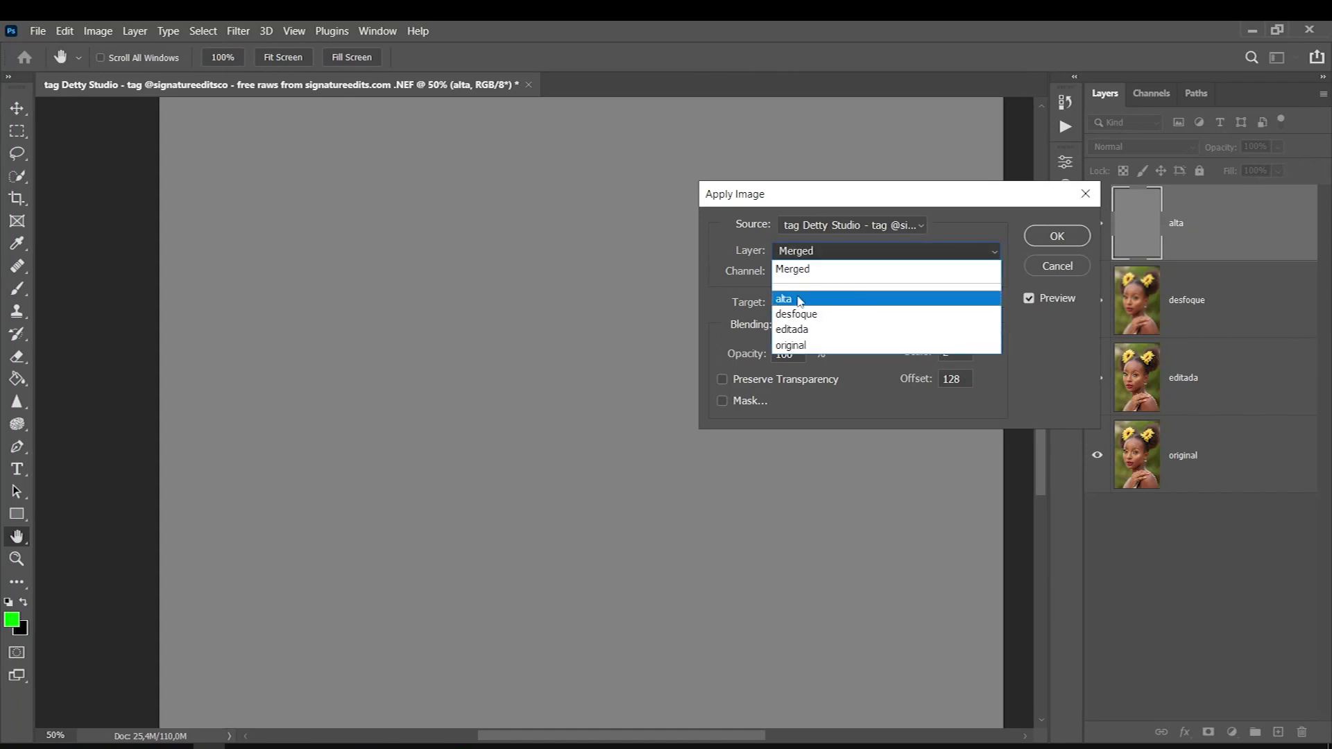
click(784, 269)
click(786, 258)
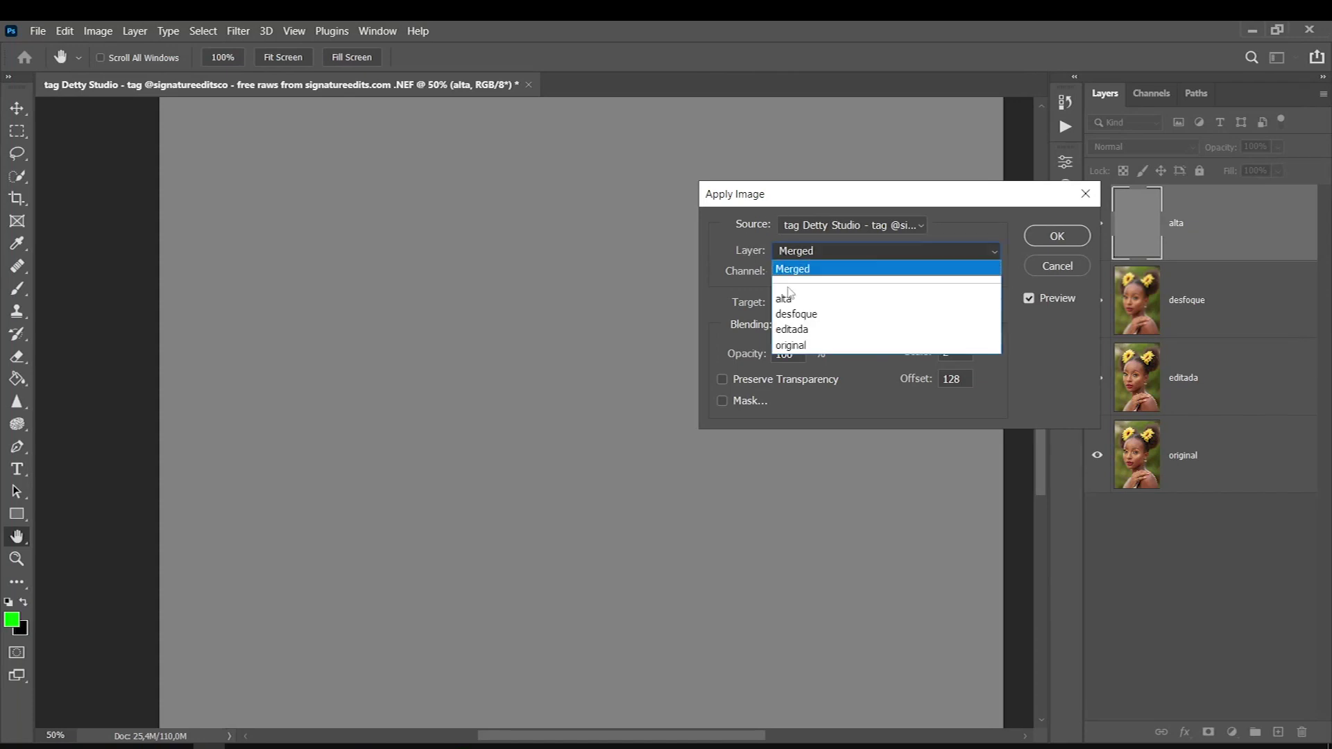
click(796, 313)
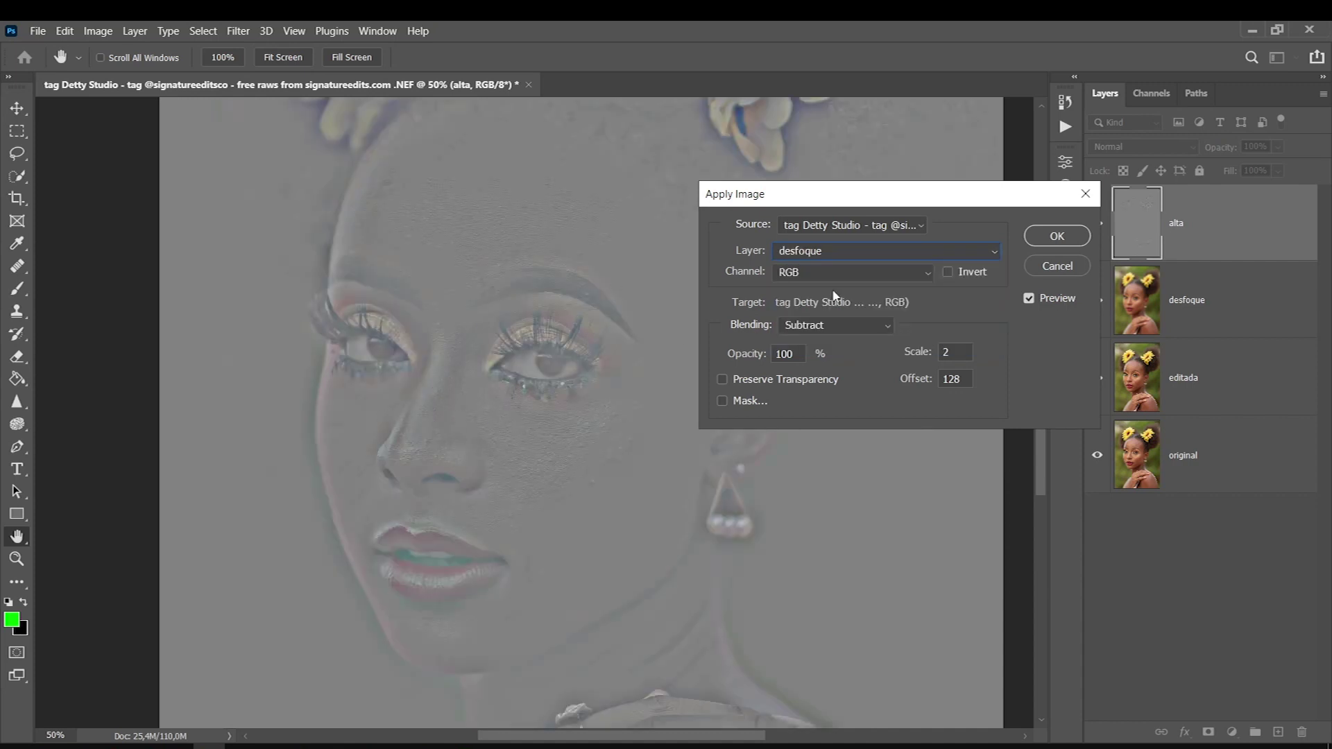
click(1057, 236)
key(l)
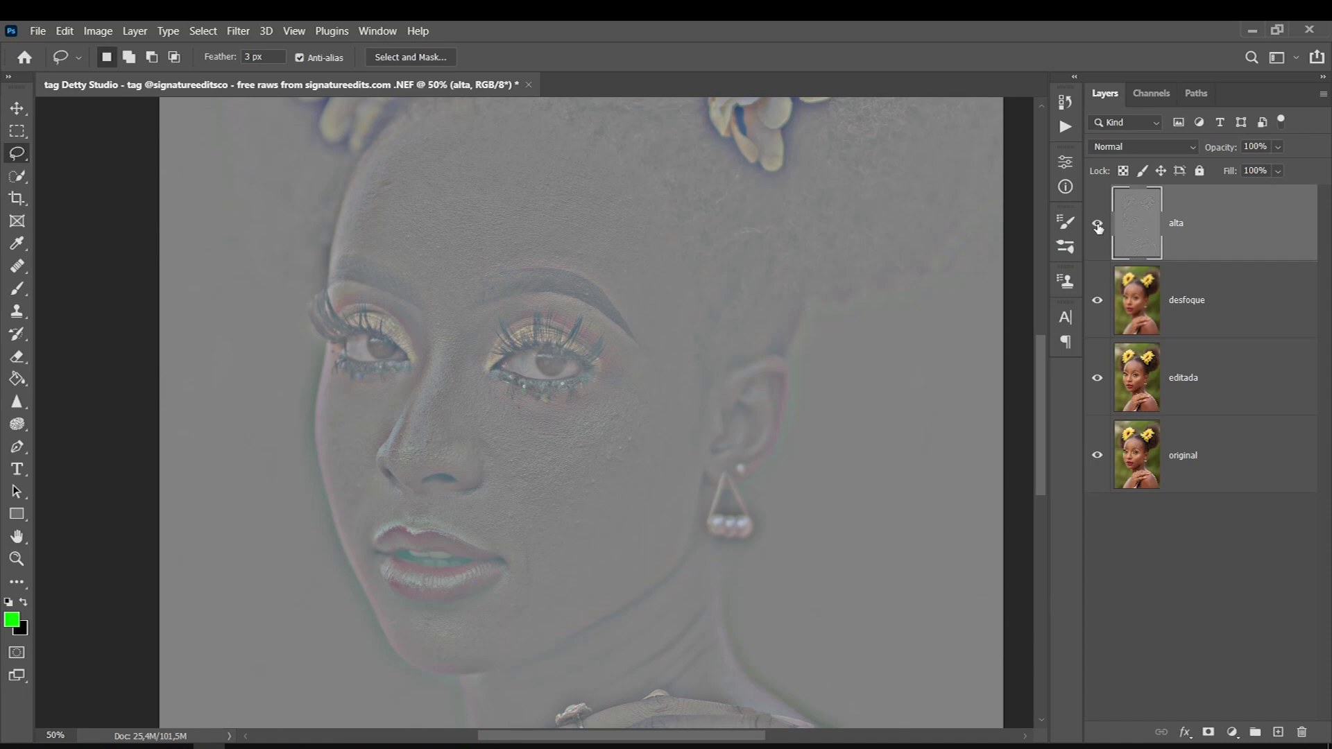
Set the alta layer's blend mode to Linear Light.
click(1137, 148)
click(1129, 147)
click(1127, 145)
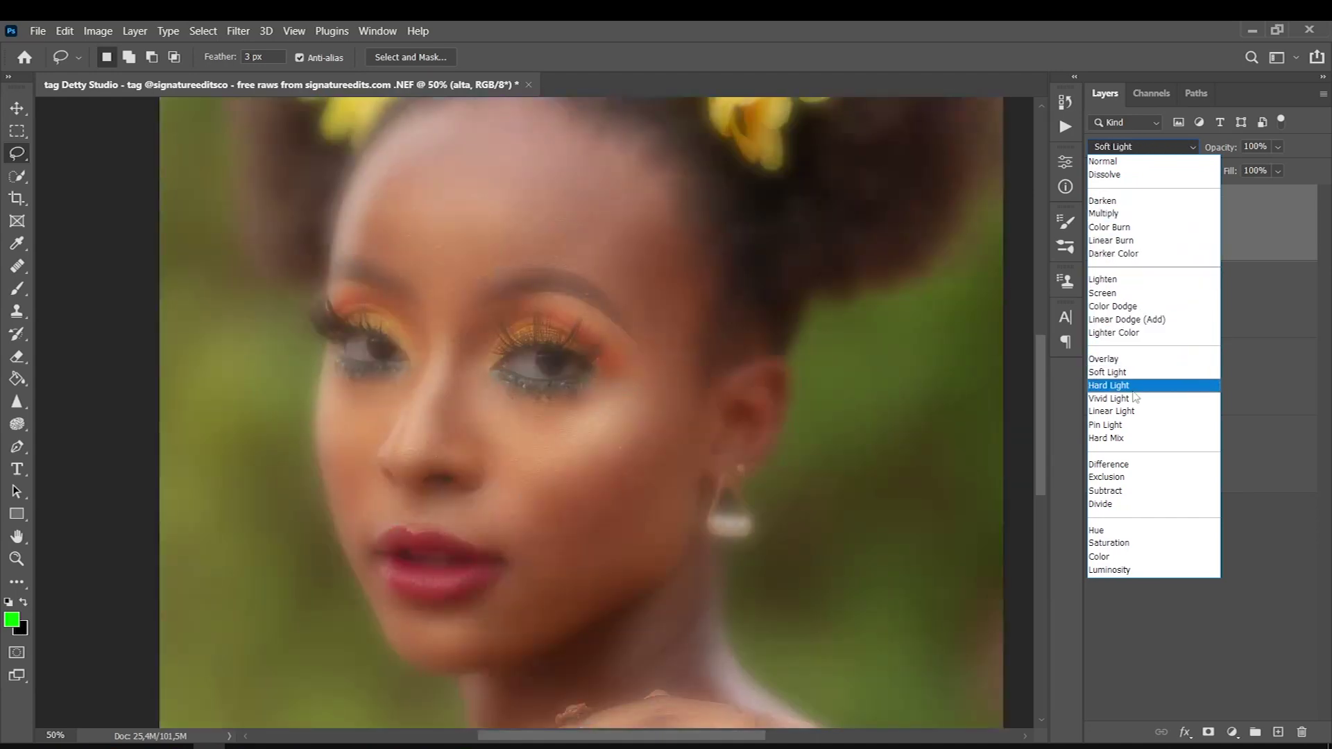
click(1128, 410)
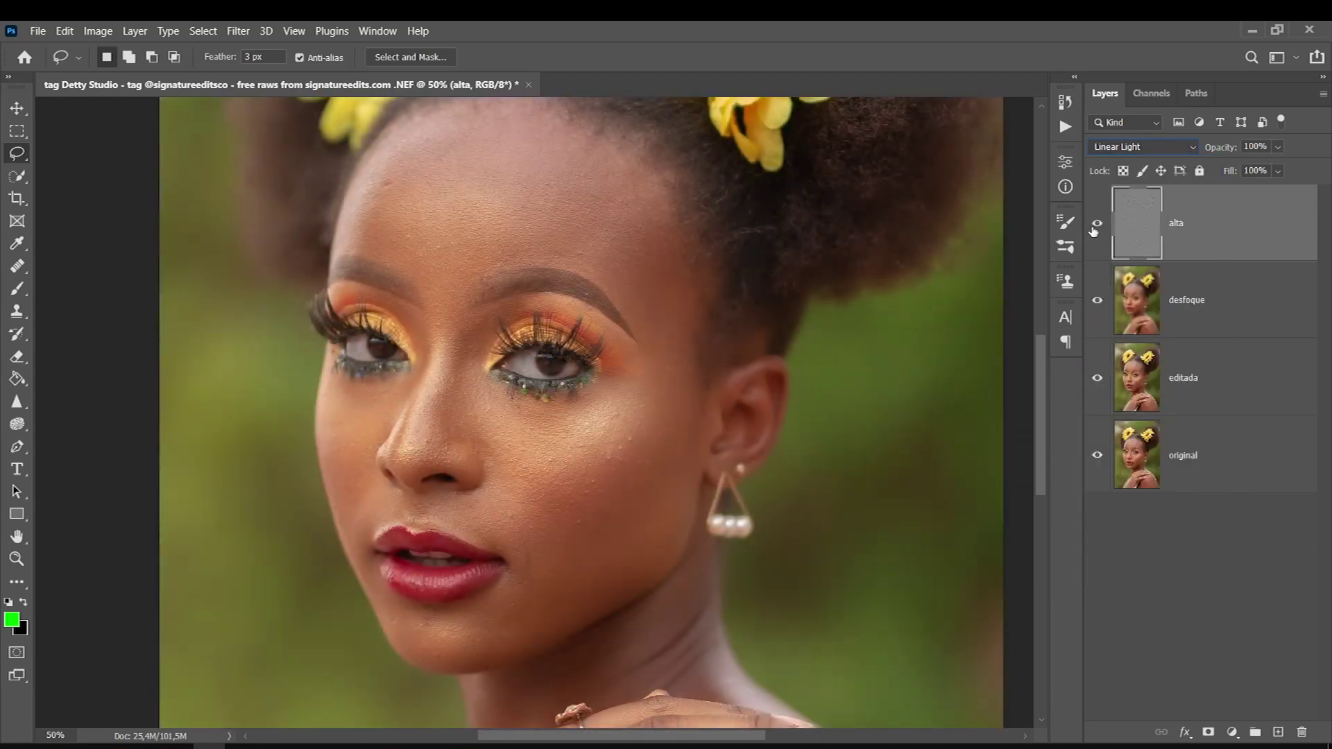
Pick the Healing Brush, check the desfoque and editada layers, and reselect alta.
click(17, 266)
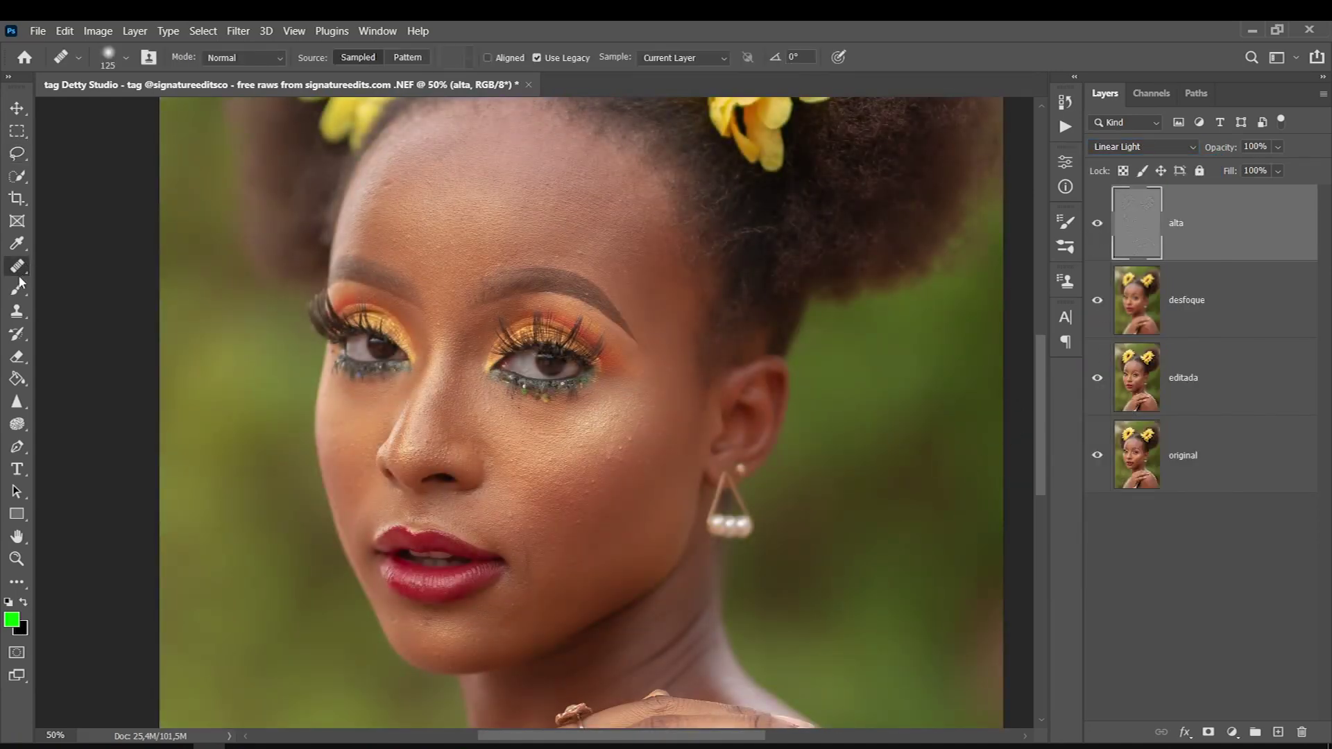
click(1173, 338)
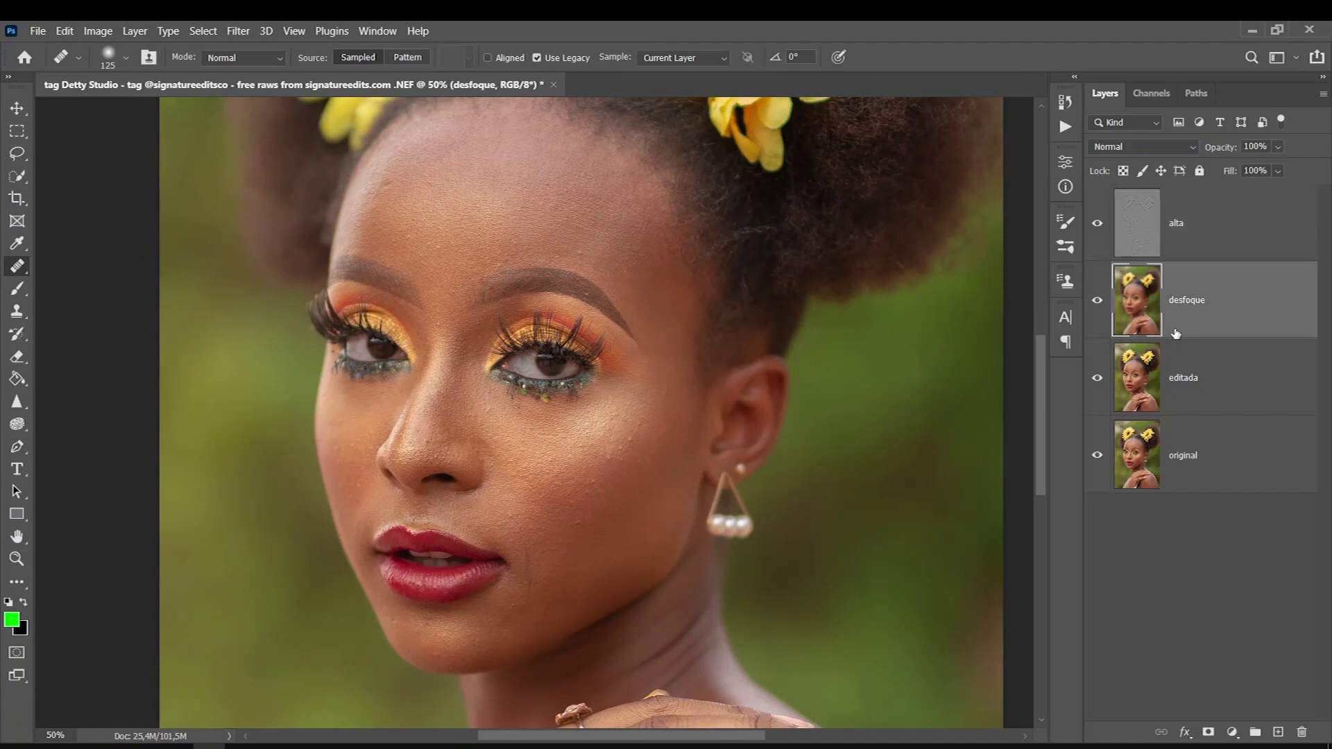
click(1167, 389)
click(1191, 240)
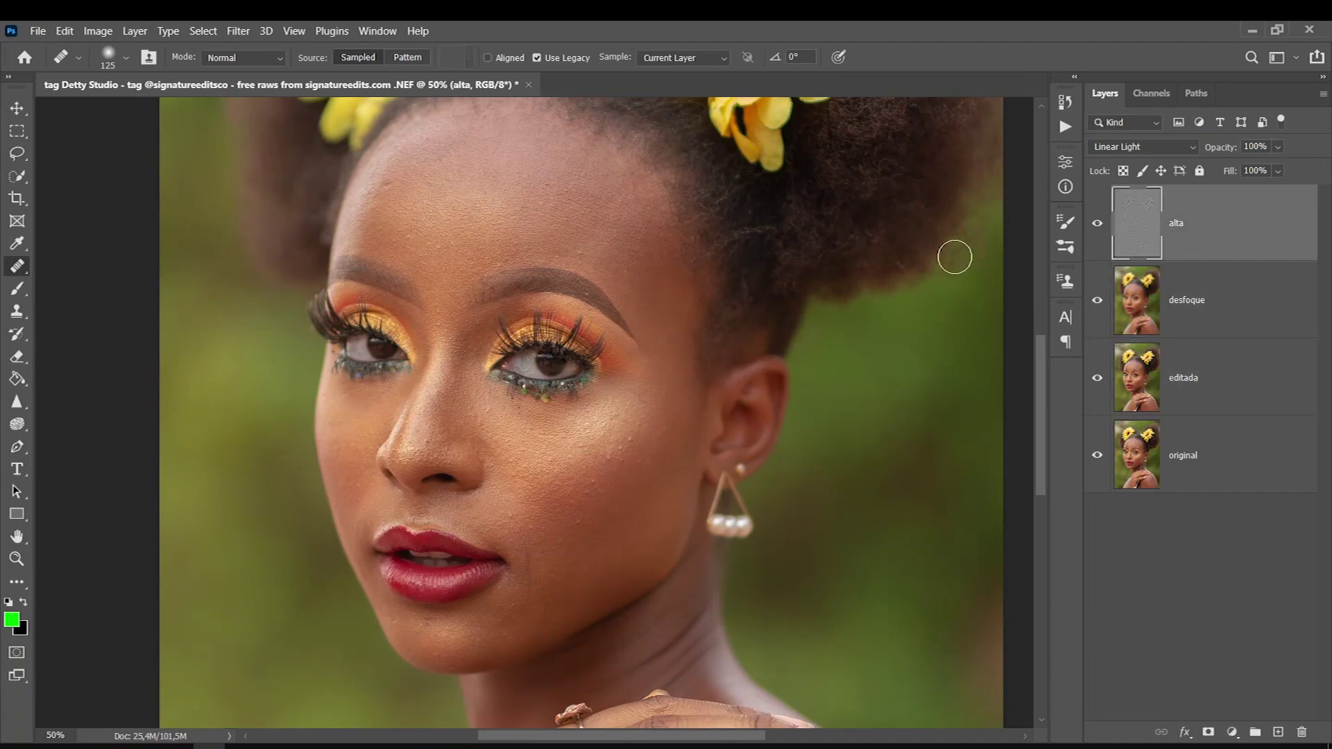
scroll(640, 458, up, 2)
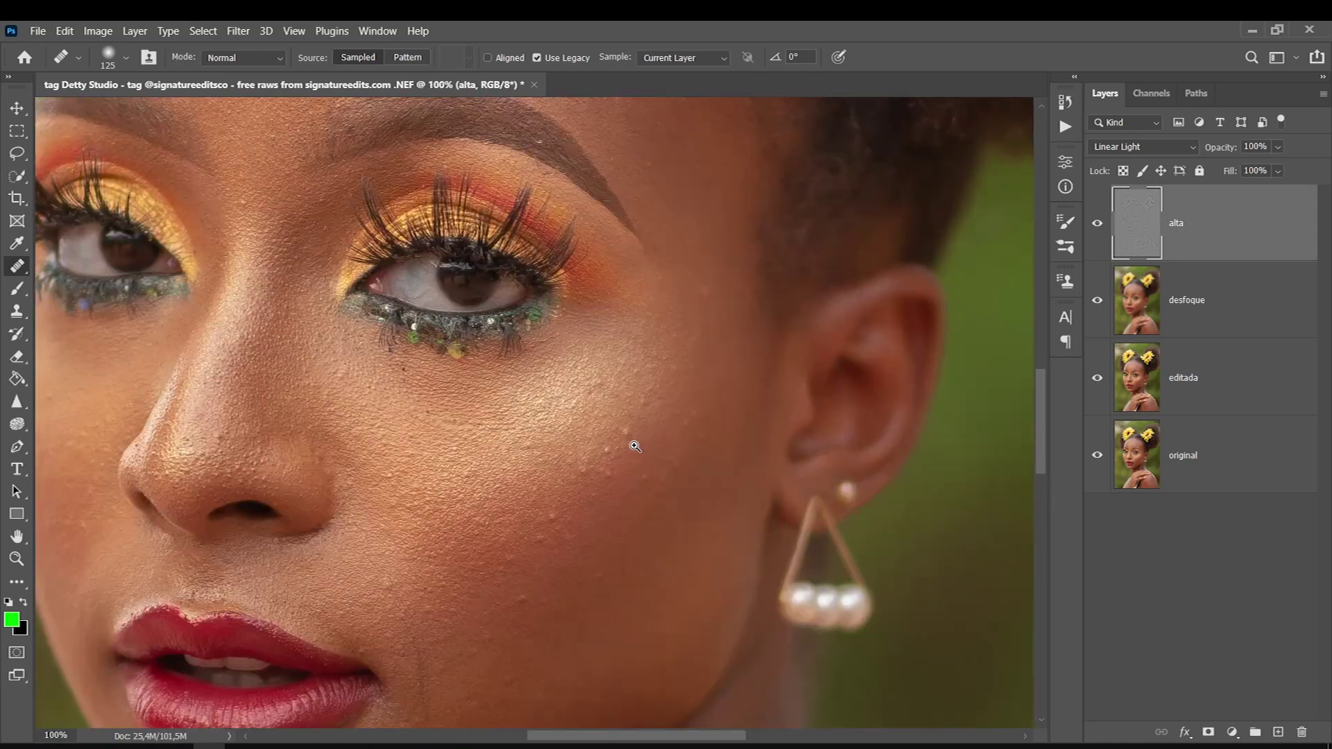
Shrink the Healing Brush to 60 and heal the forehead blemish and several cheek blemishes.
drag(291, 217, 708, 532)
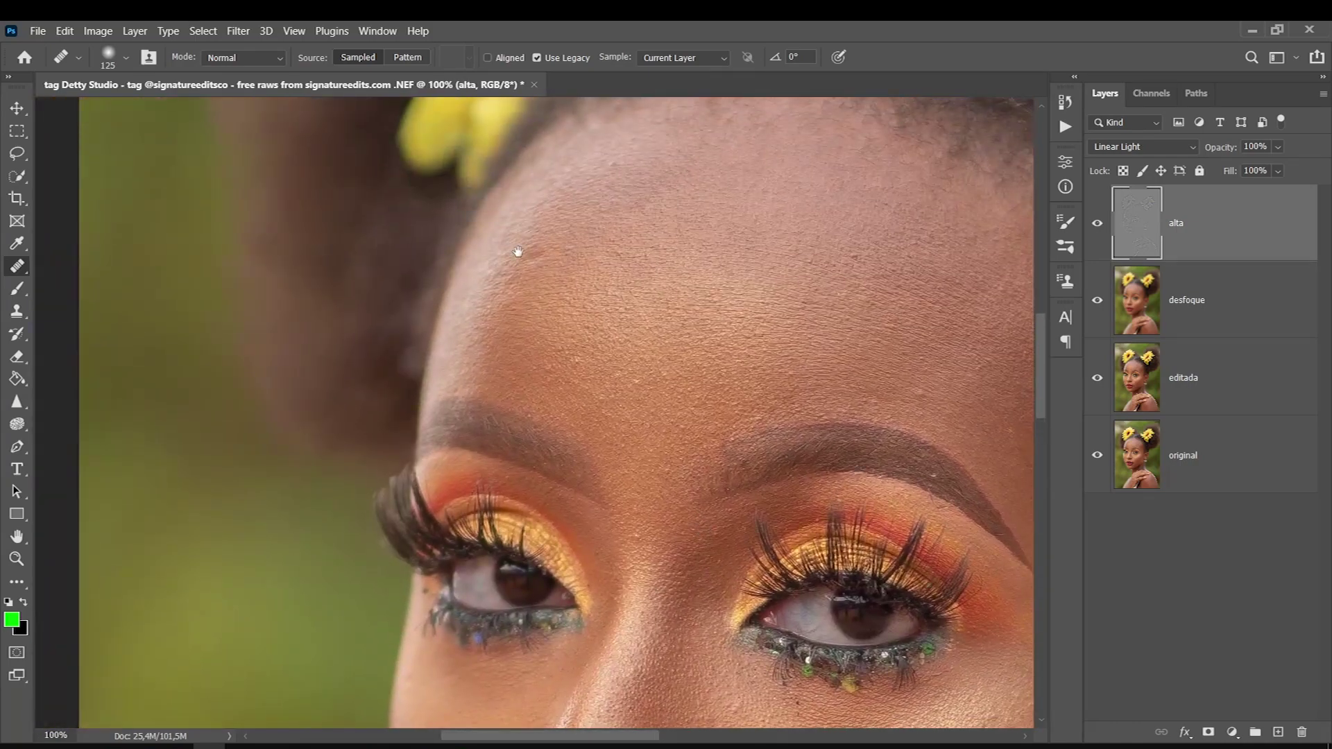
scroll(519, 250, down, 1)
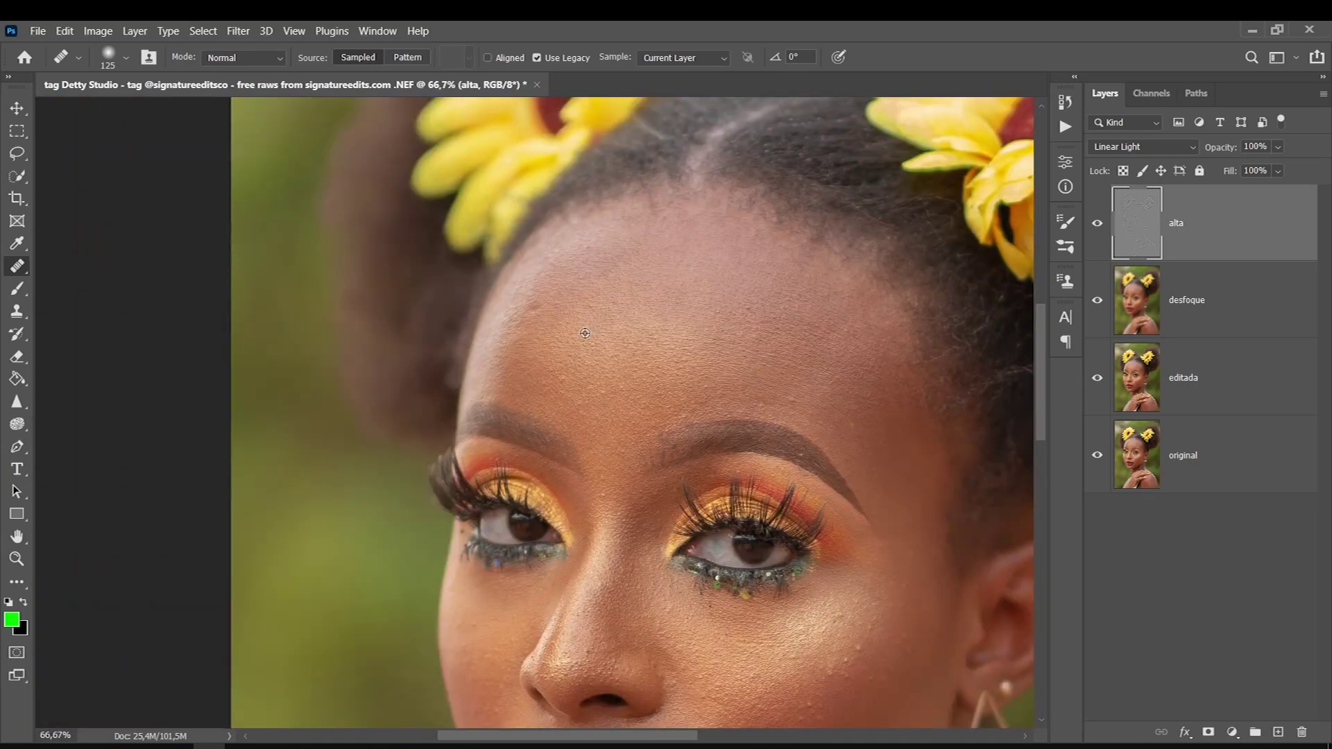
key(bracketleft)
key(bracketleft)
key(bracketleft)
key(bracketleft)
key(bracketleft)
drag(744, 307, 748, 316)
scroll(794, 399, down, 3)
drag(858, 515, 847, 534)
click(791, 637)
click(801, 581)
click(830, 543)
click(753, 558)
click(805, 578)
click(788, 633)
click(855, 522)
Sample clean skin, smooth the glitter under the eye, and heal the right cheek and dark forehead spot.
right_click(24, 273)
click(59, 283)
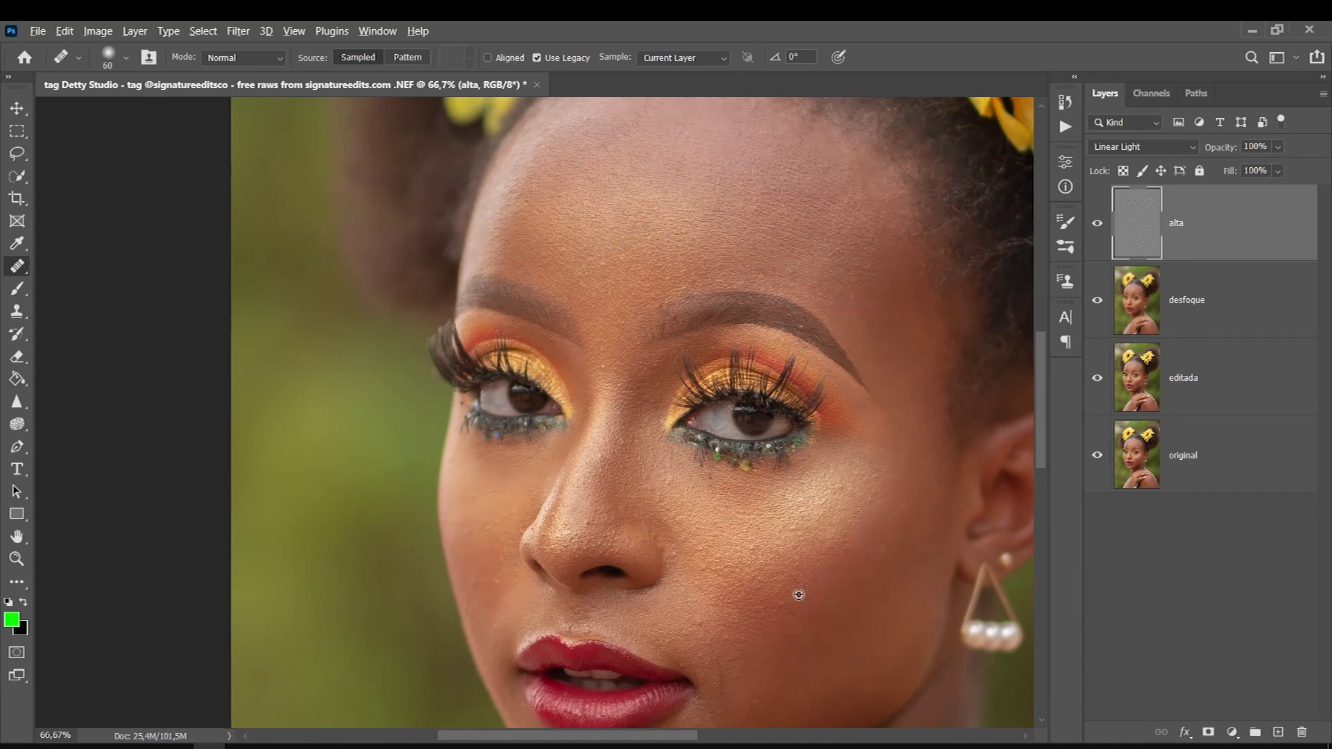
alt+click(806, 558)
drag(694, 466, 744, 477)
drag(839, 469, 874, 555)
drag(895, 502, 901, 514)
drag(1040, 468, 1040, 495)
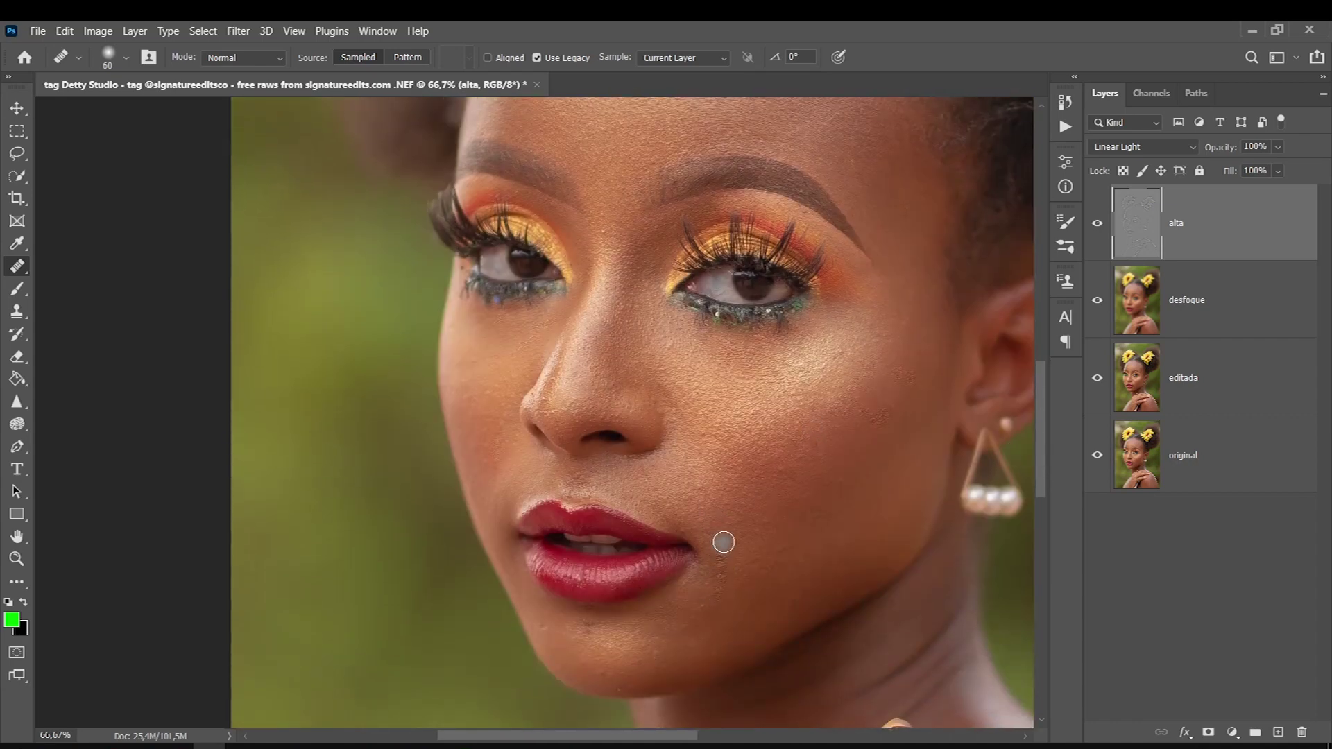
scroll(528, 299, up, 3)
click(520, 292)
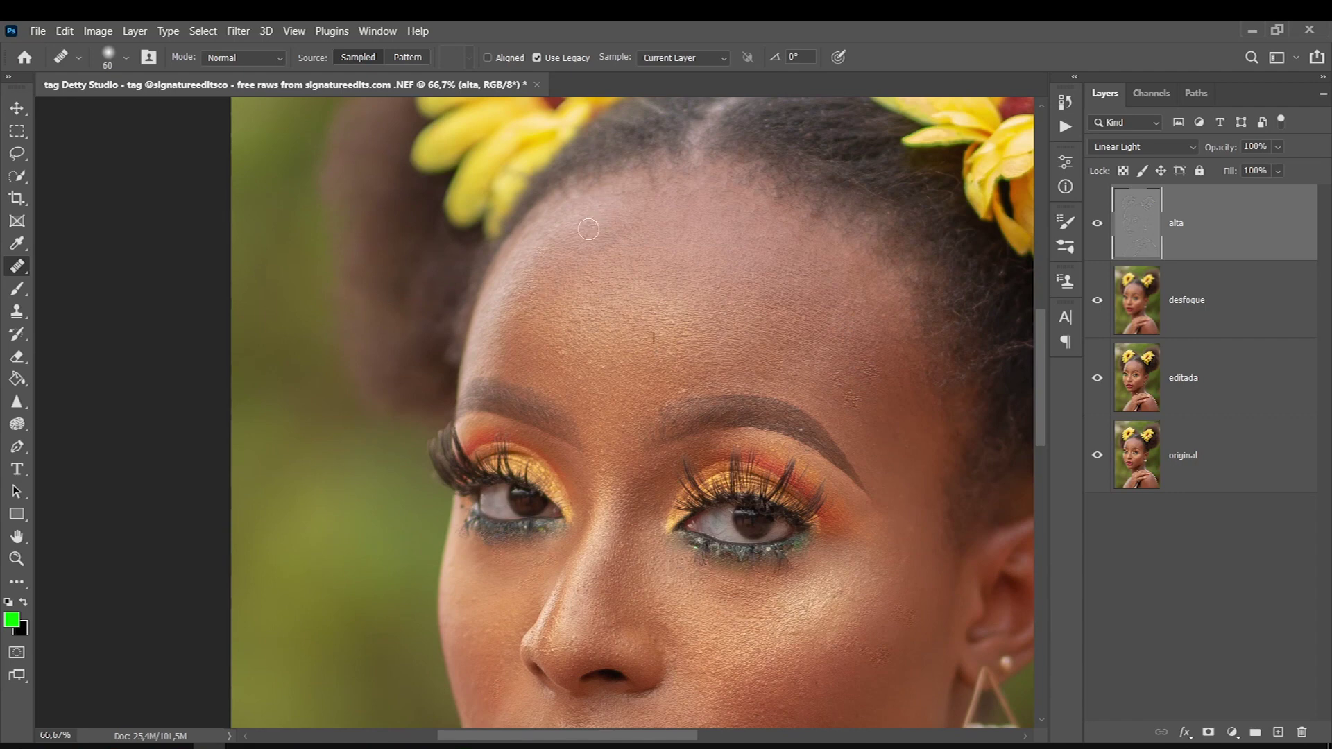
click(1210, 281)
click(1097, 223)
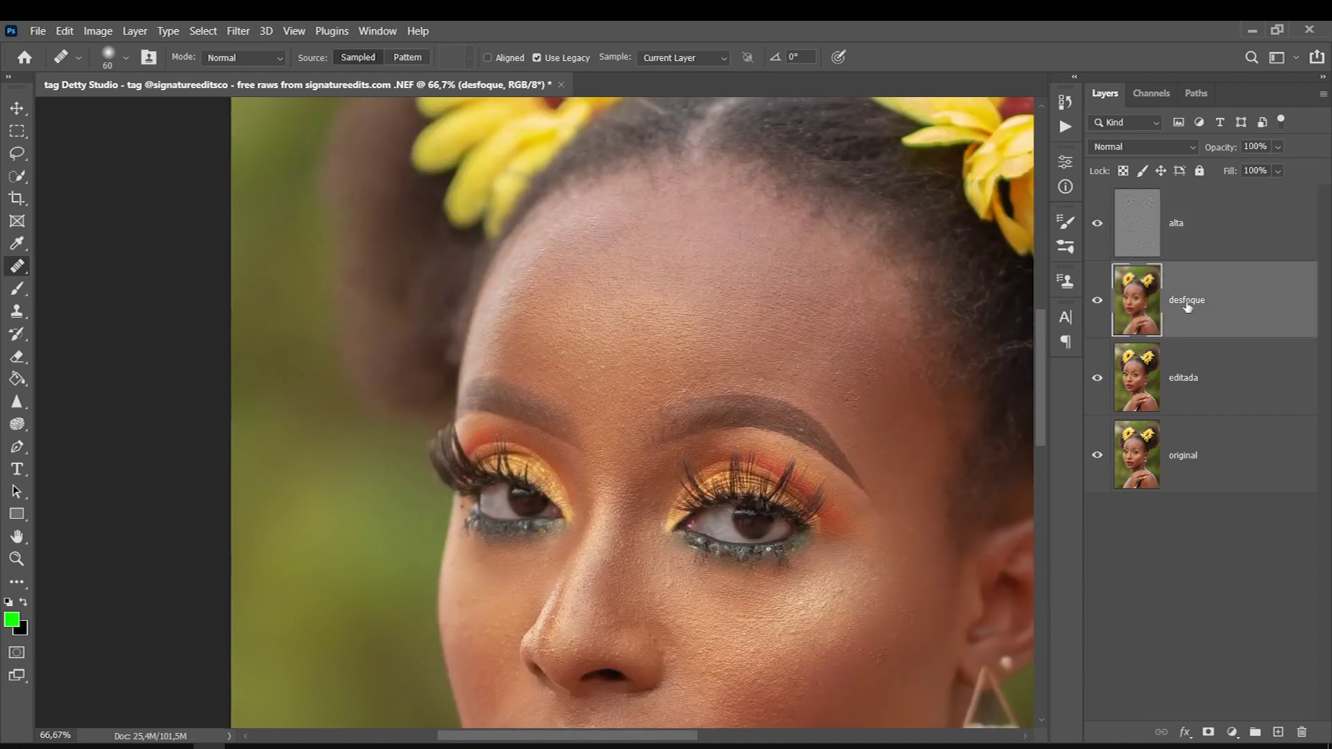
Lasso the forehead on desfoque with a 20-pixel feather.
key(l)
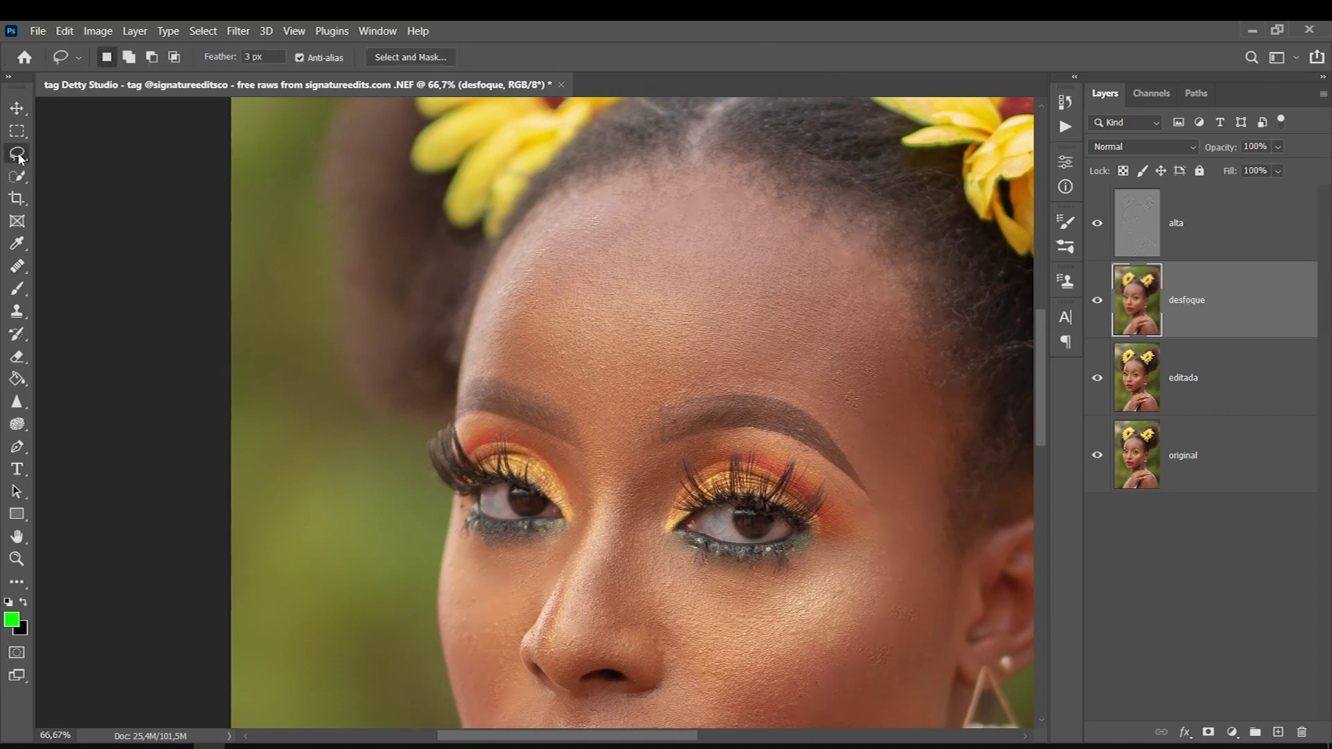
text(20)
drag(521, 264, 881, 375)
drag(671, 213, 538, 229)
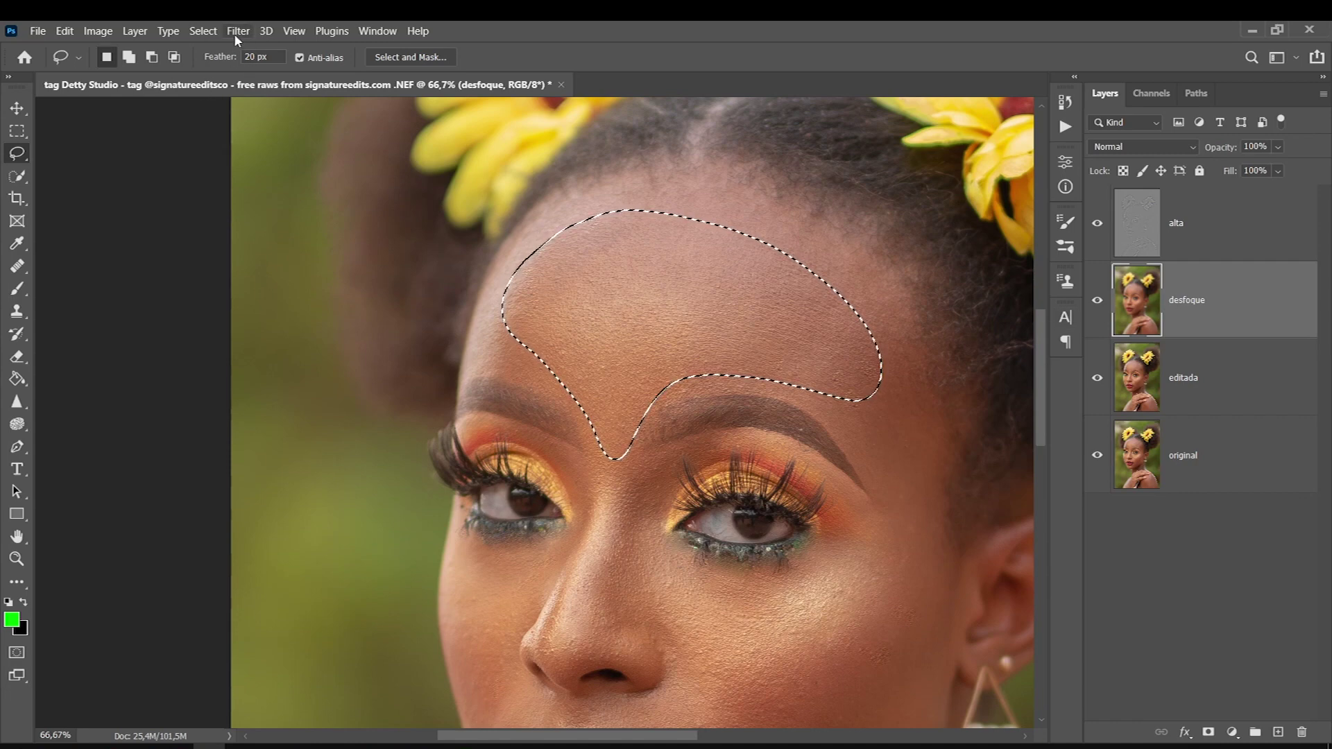
Blur the forehead selection with a Gaussian Blur of radius 15,3, then deselect.
click(236, 32)
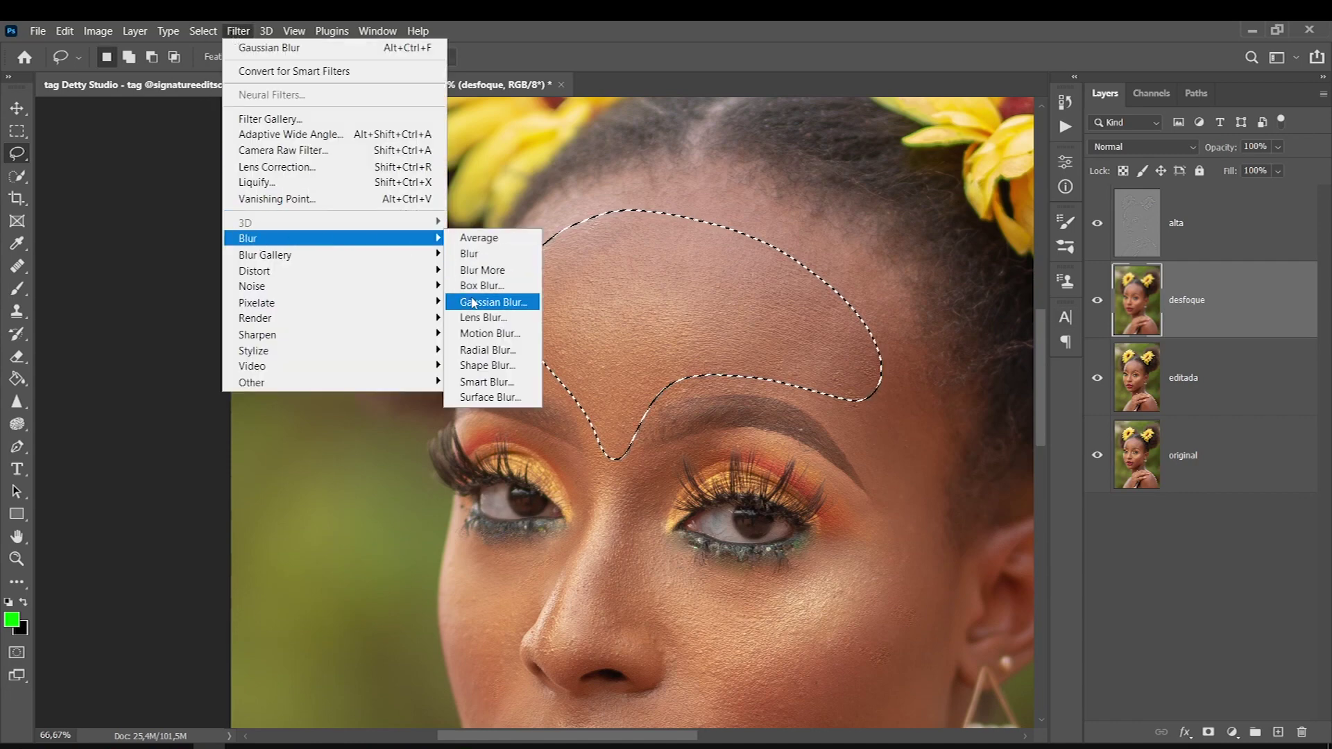
click(472, 302)
drag(541, 180, 317, 180)
drag(274, 457, 290, 451)
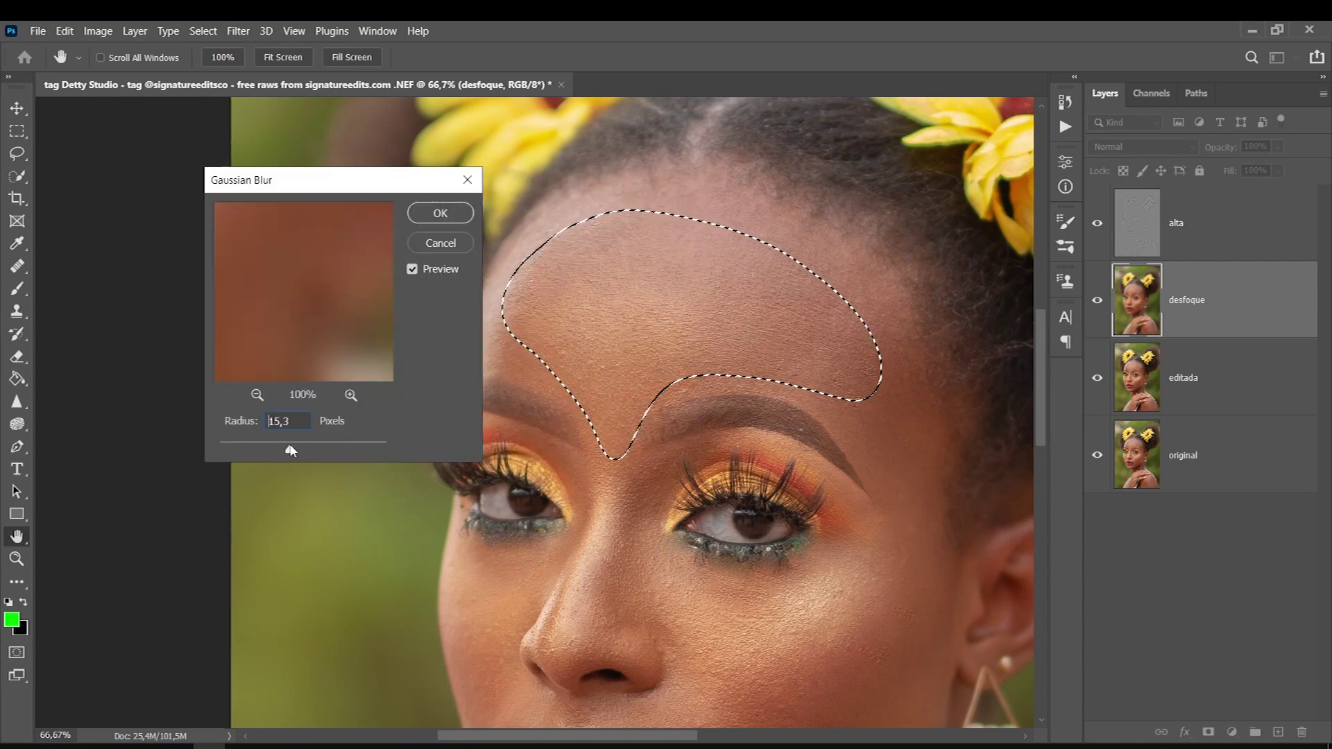
click(440, 213)
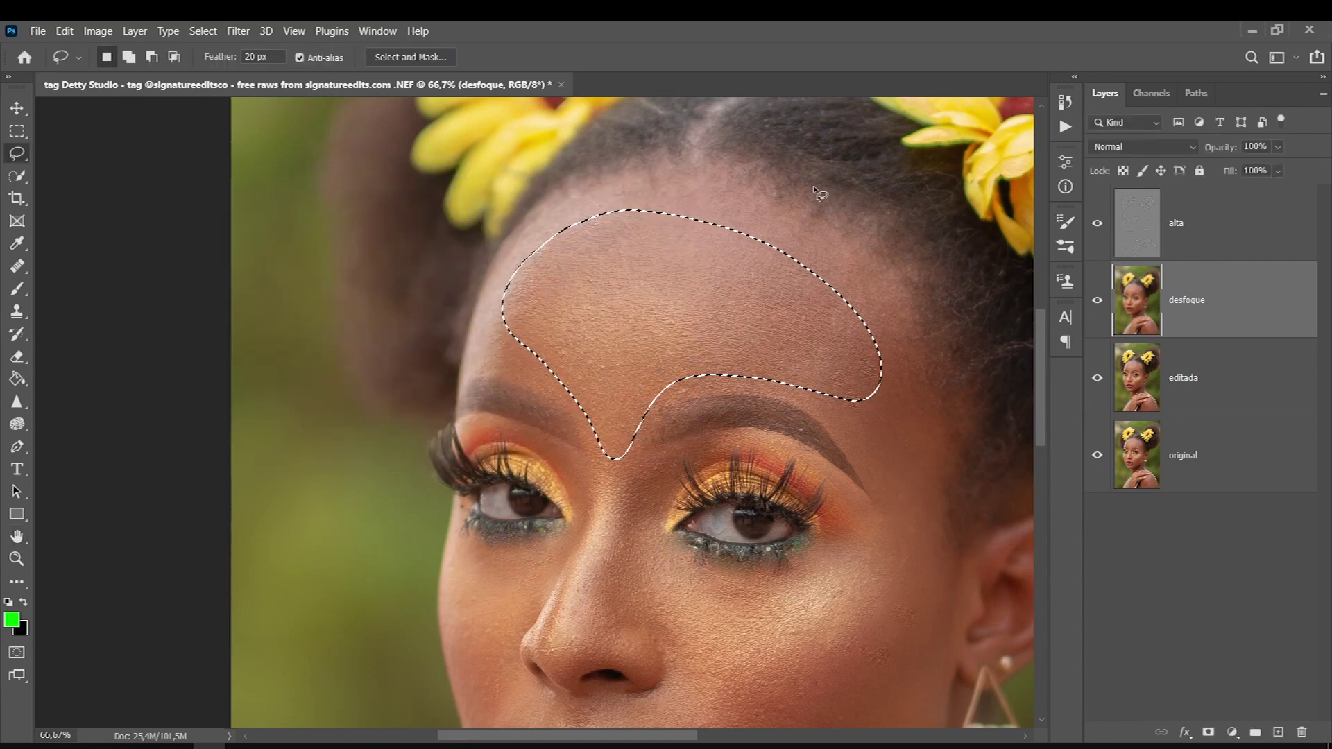
click(203, 31)
click(215, 60)
click(1097, 300)
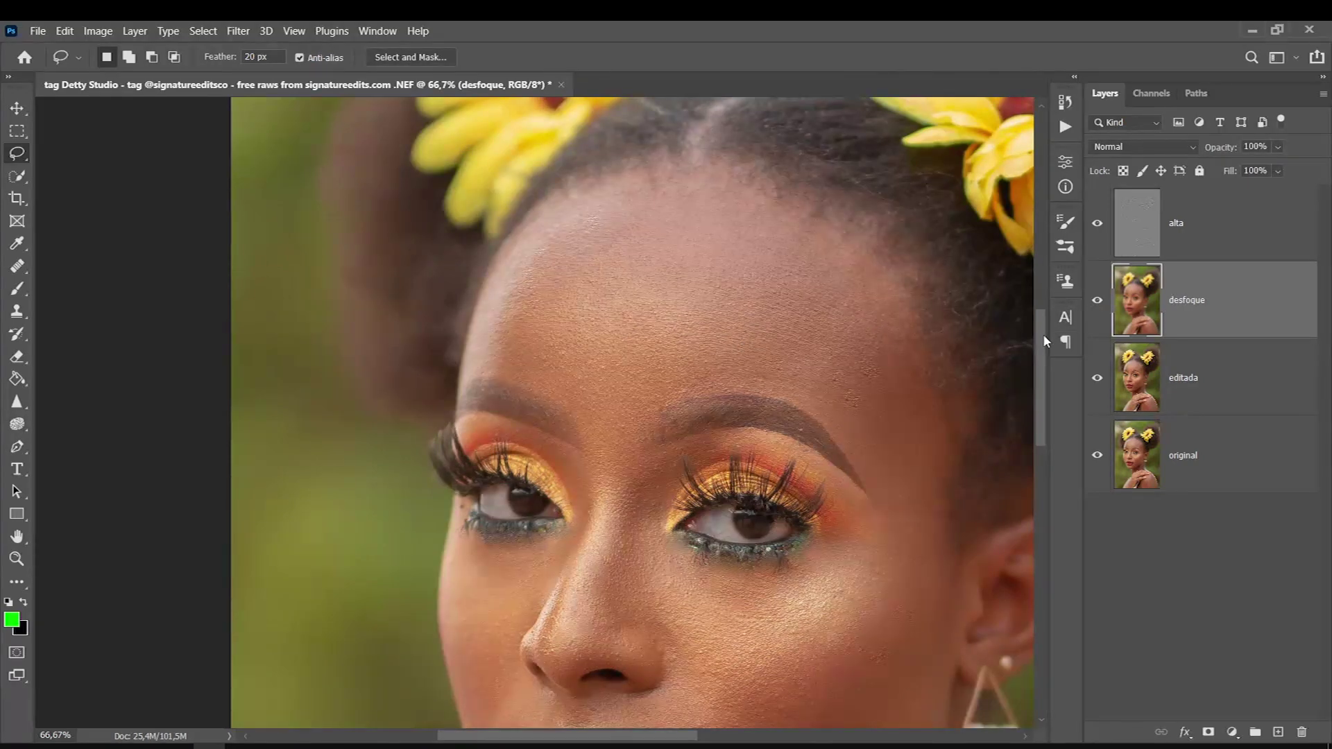
Lasso the shadow beside the nose and up the bridge, then apply Gaussian Blur 15,3.
drag(1043, 335, 1043, 362)
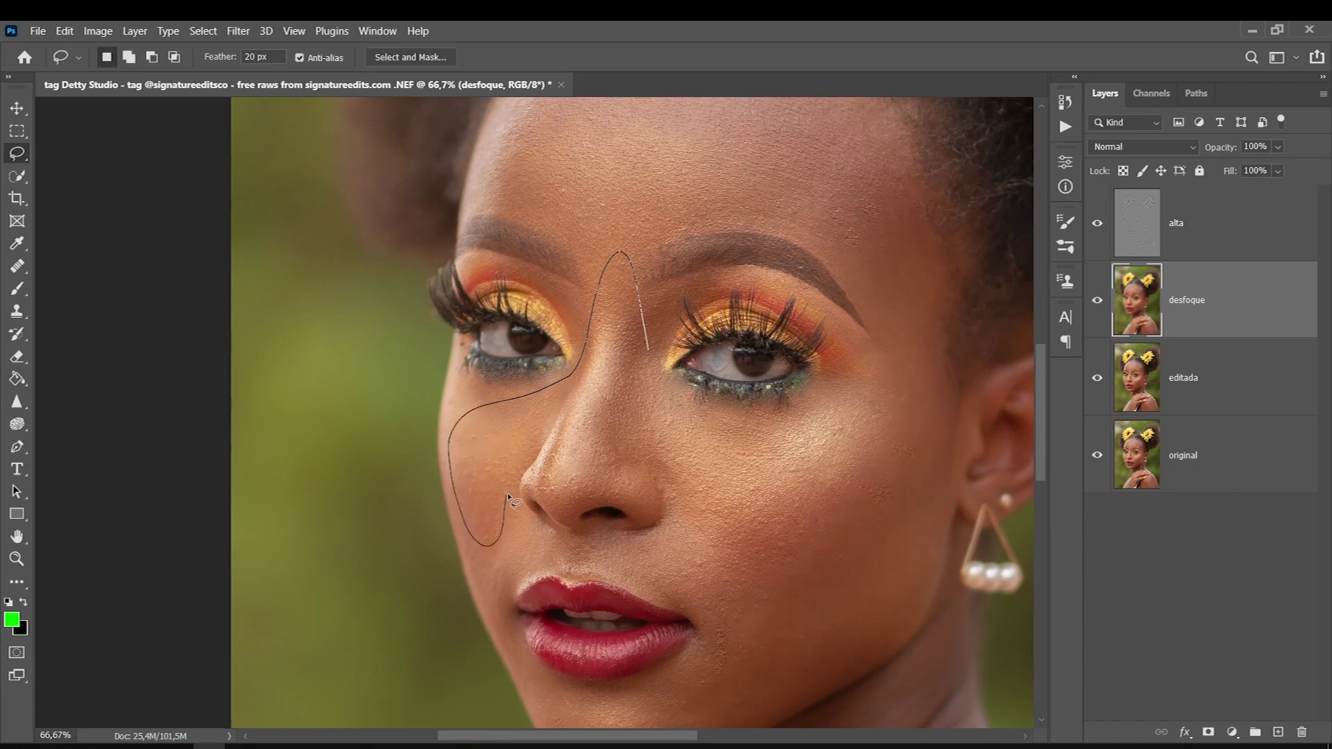
drag(522, 462, 527, 463)
click(529, 458)
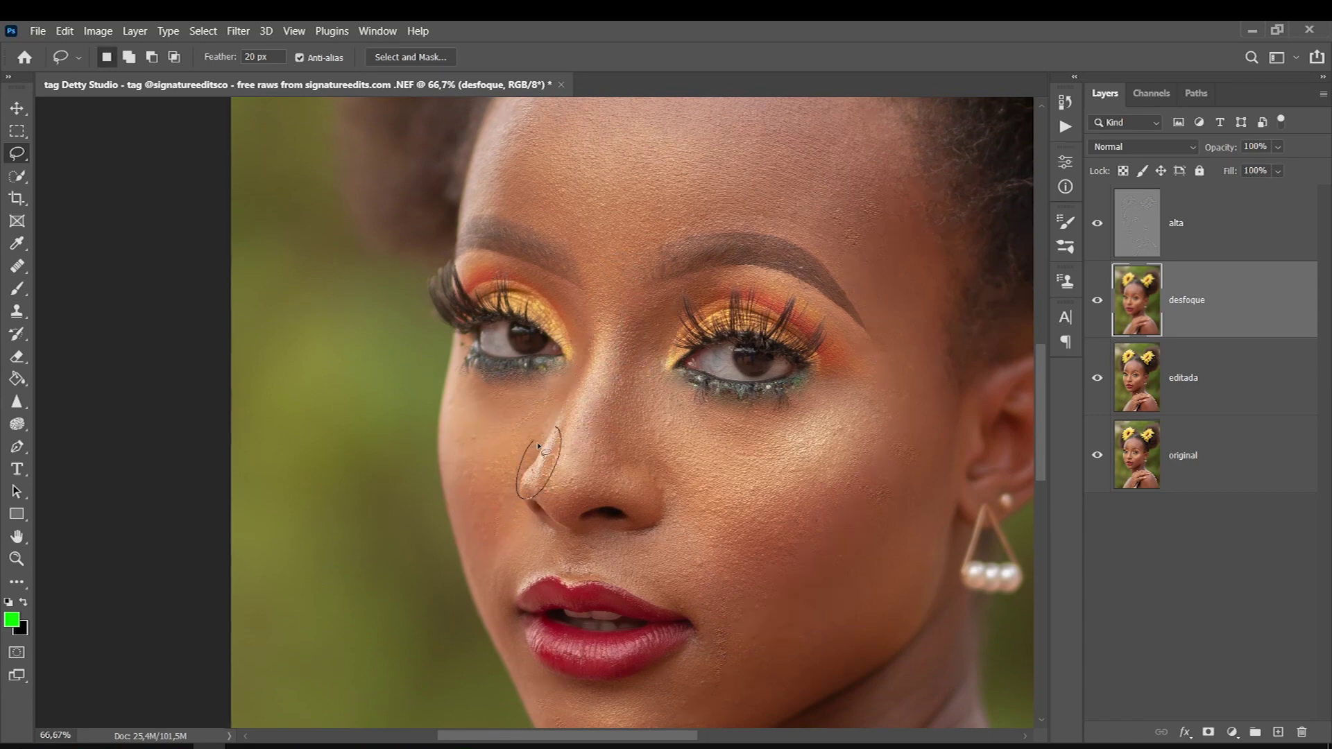
drag(460, 435, 559, 420)
drag(643, 460, 643, 294)
drag(565, 387, 566, 389)
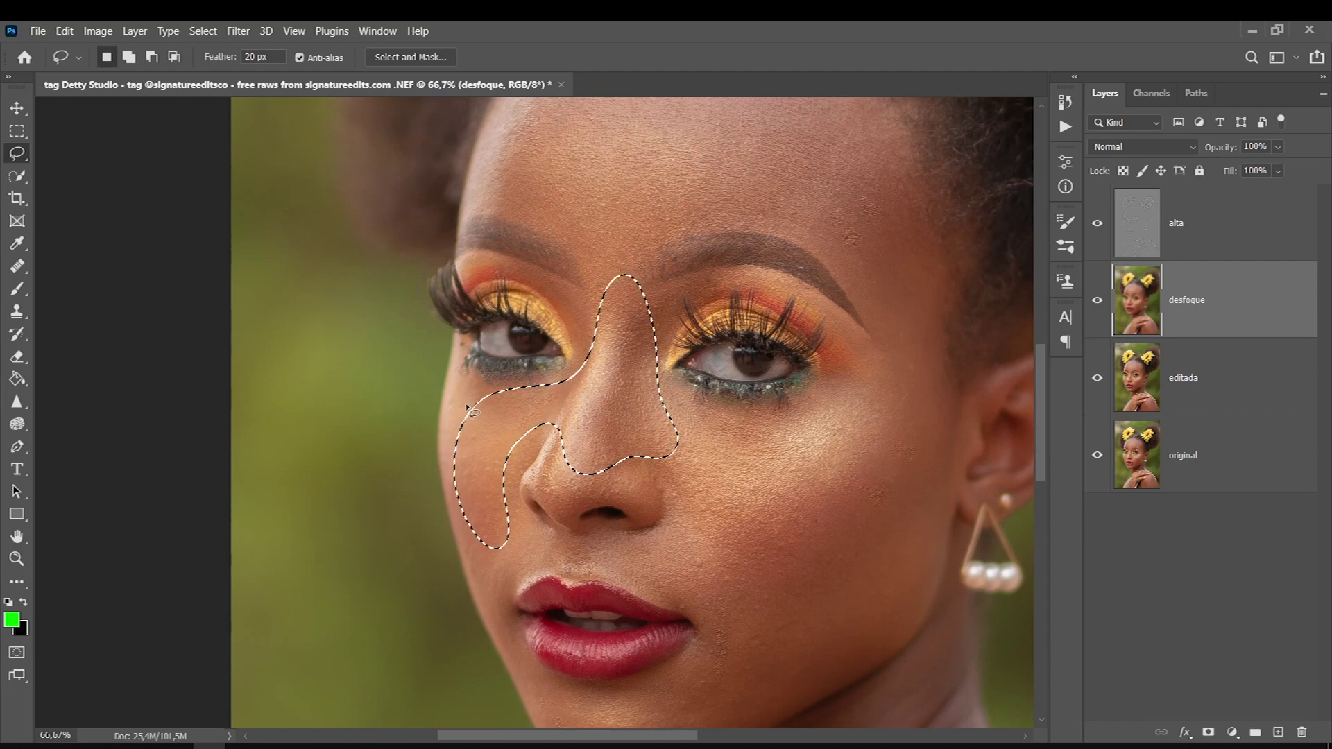
click(238, 32)
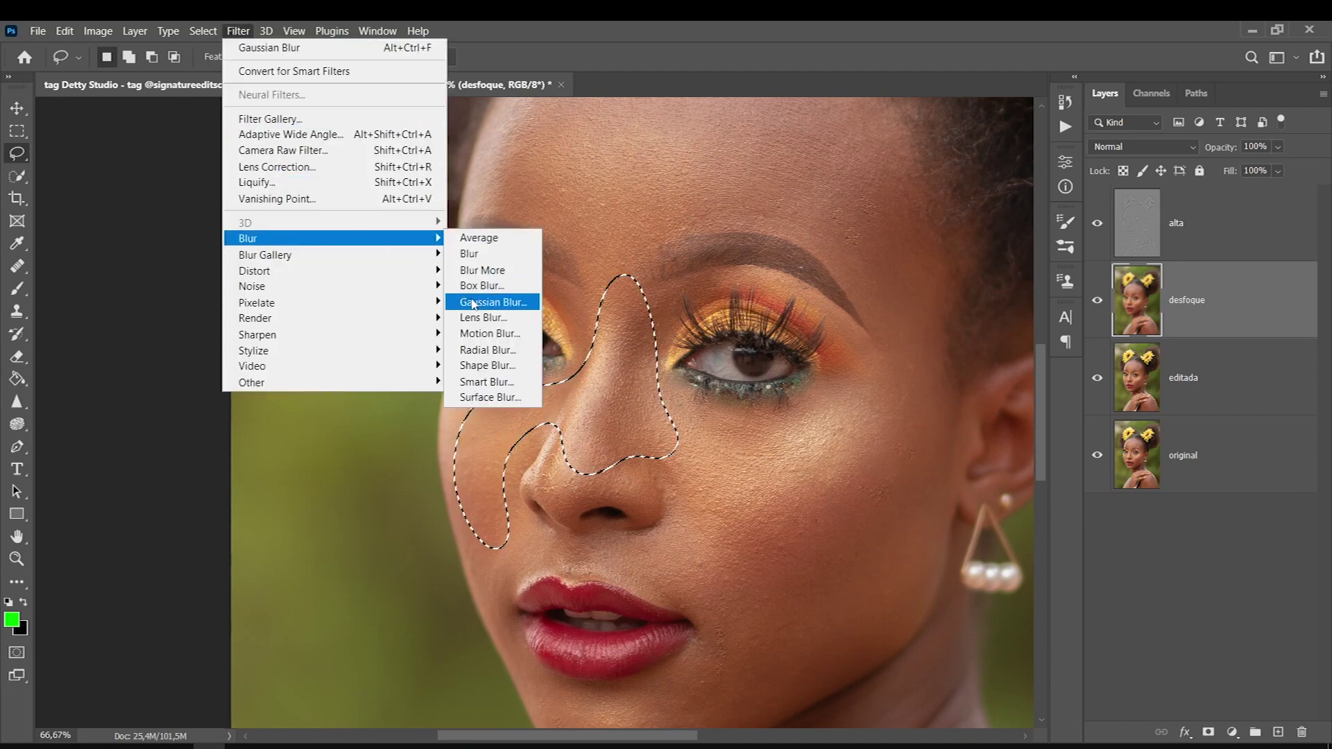
click(474, 305)
click(432, 213)
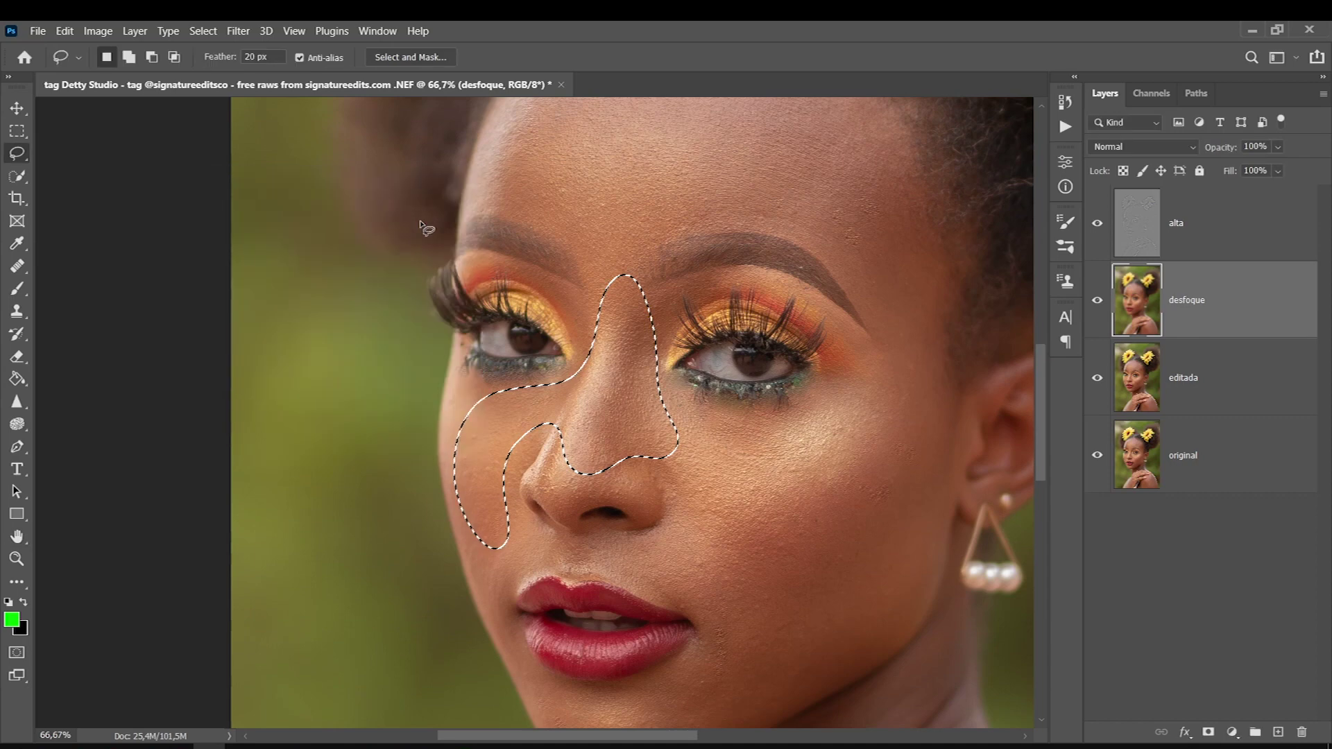
Reapply the last Gaussian Blur to the right cheek under the eye, then outline the lower cheek.
drag(684, 425, 682, 403)
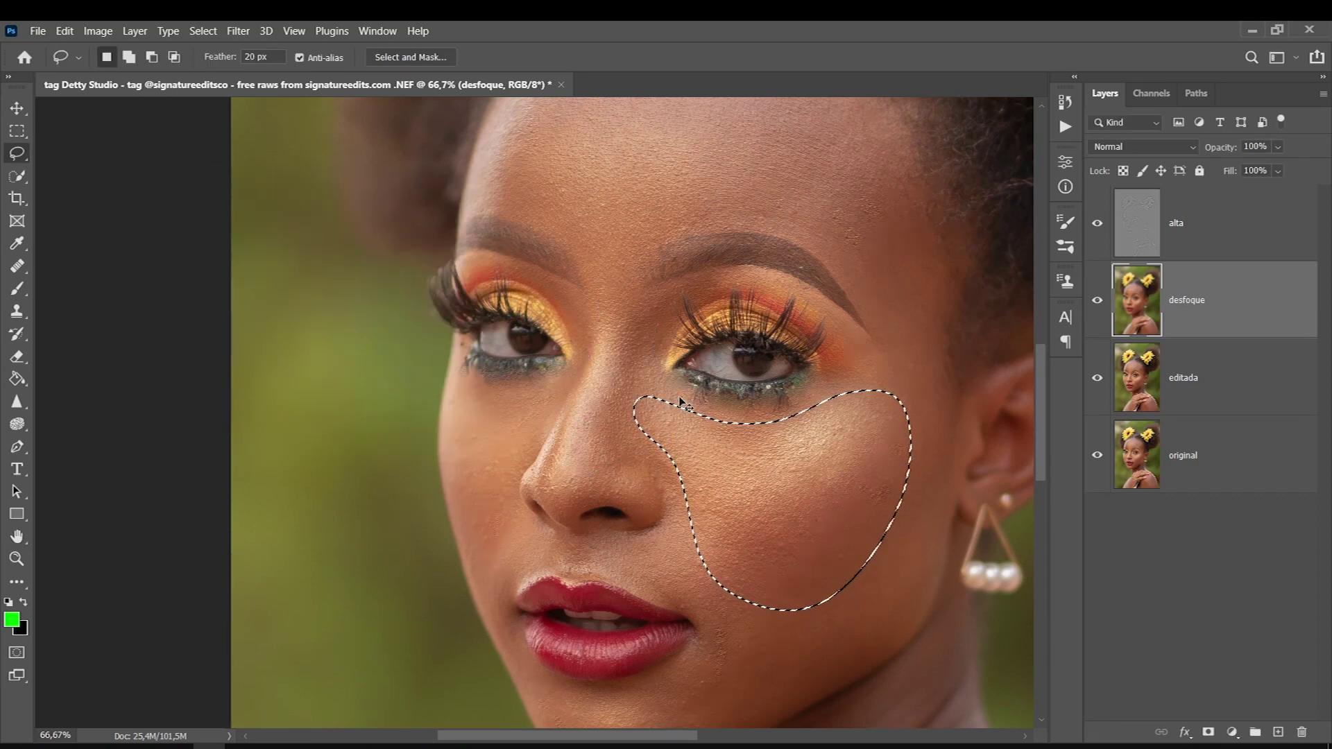
click(238, 32)
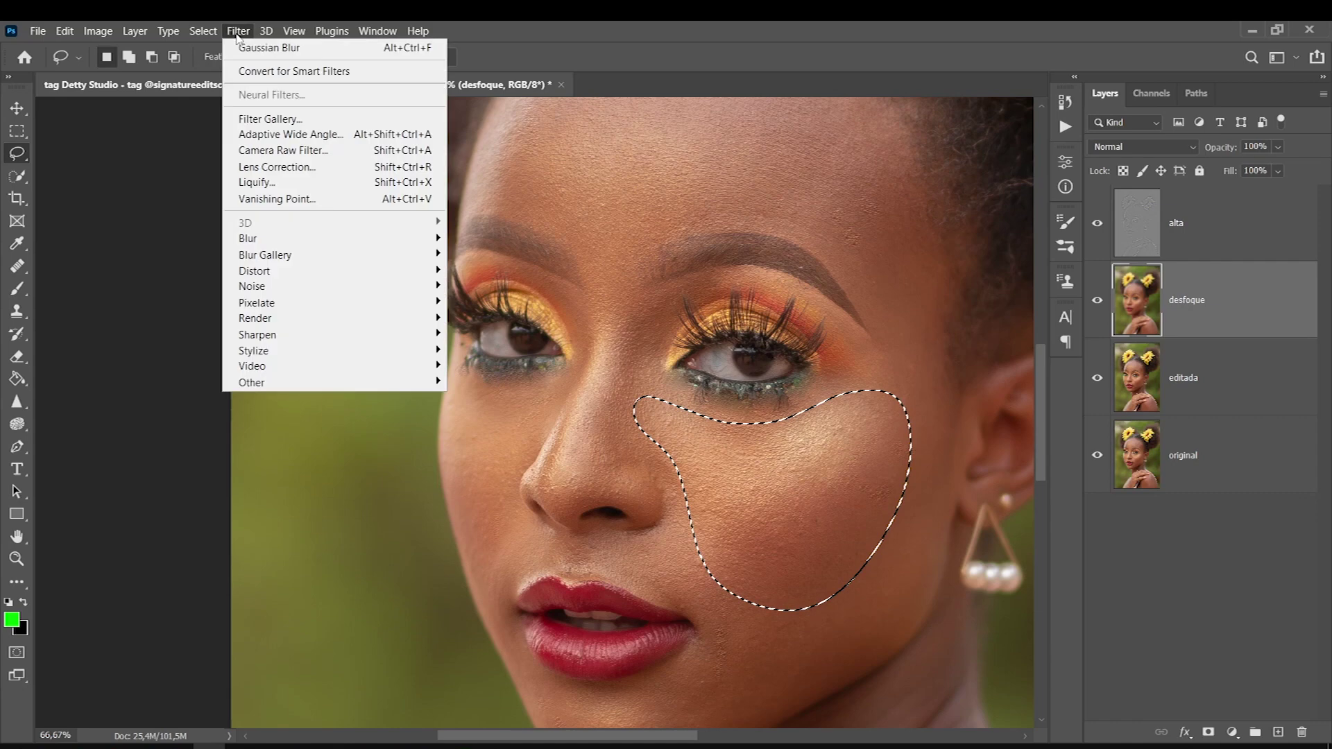
click(392, 50)
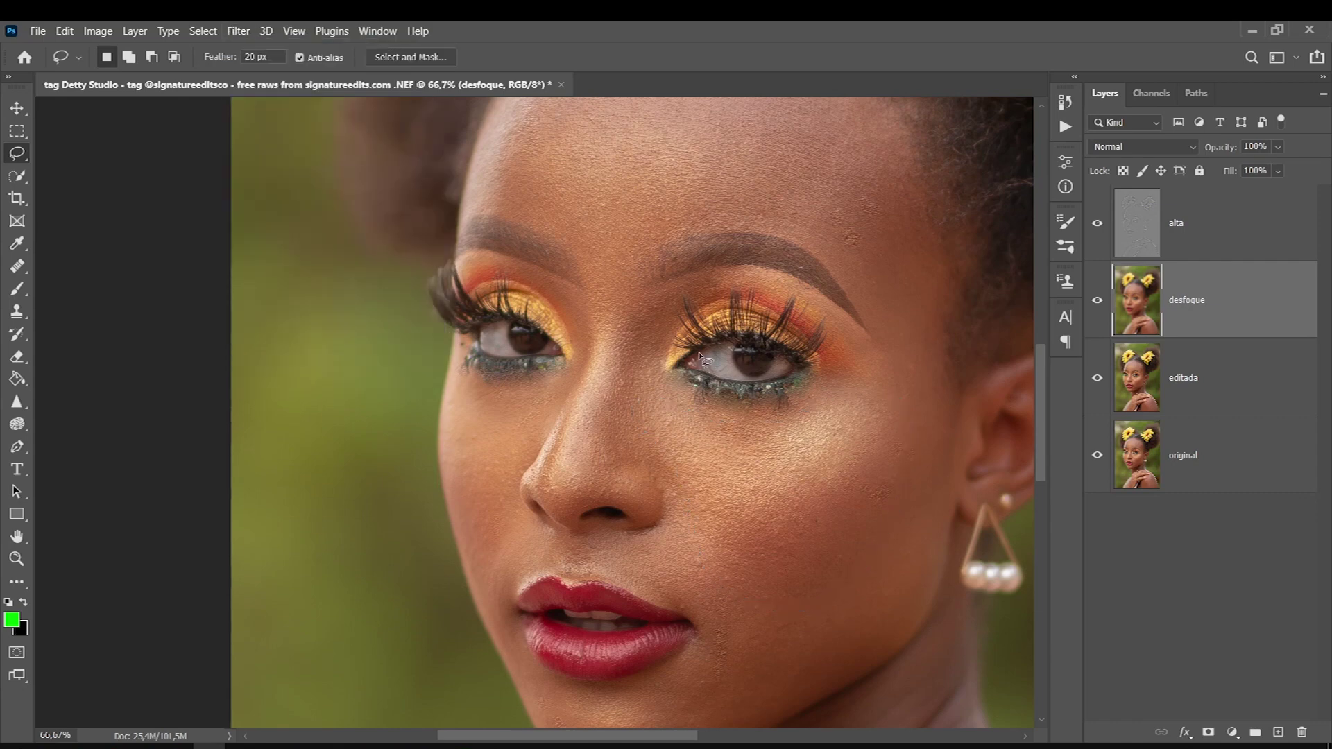
drag(707, 625, 711, 570)
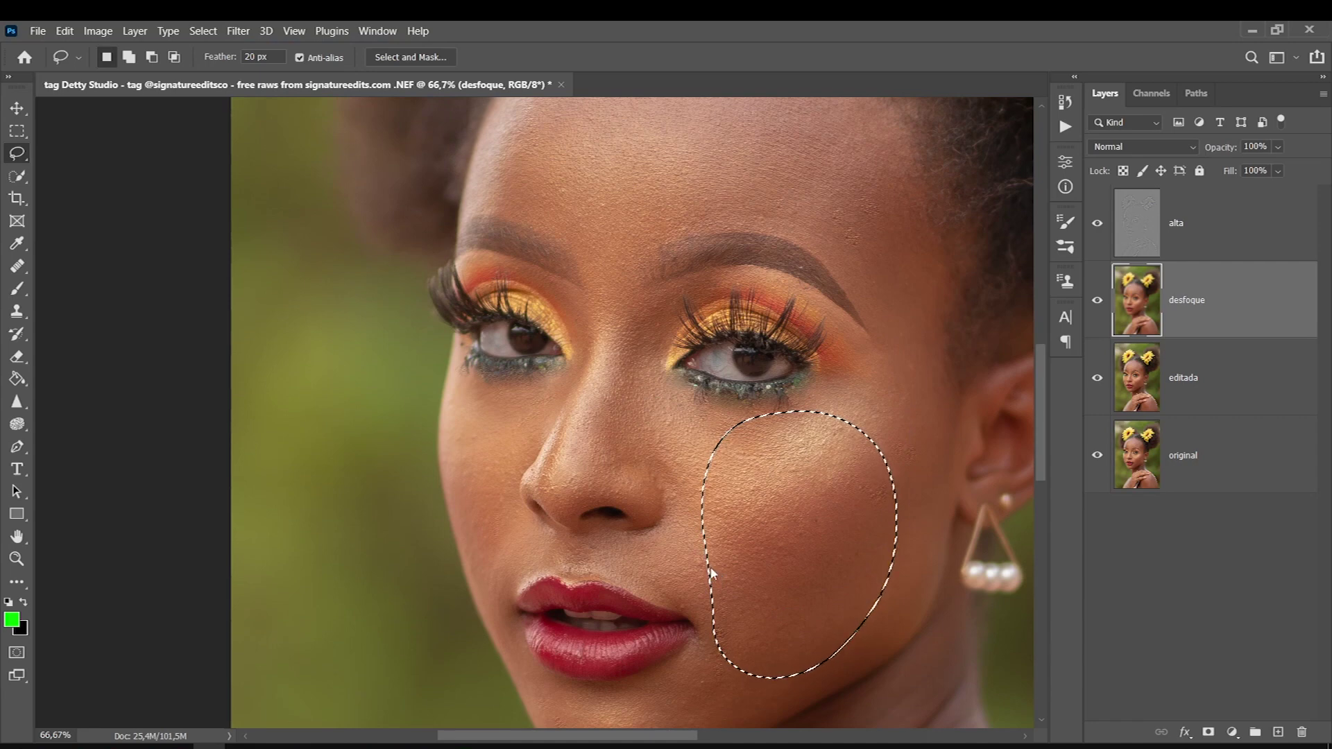
scroll(1043, 418, down, 2)
scroll(1043, 418, down, 1)
drag(614, 602, 620, 595)
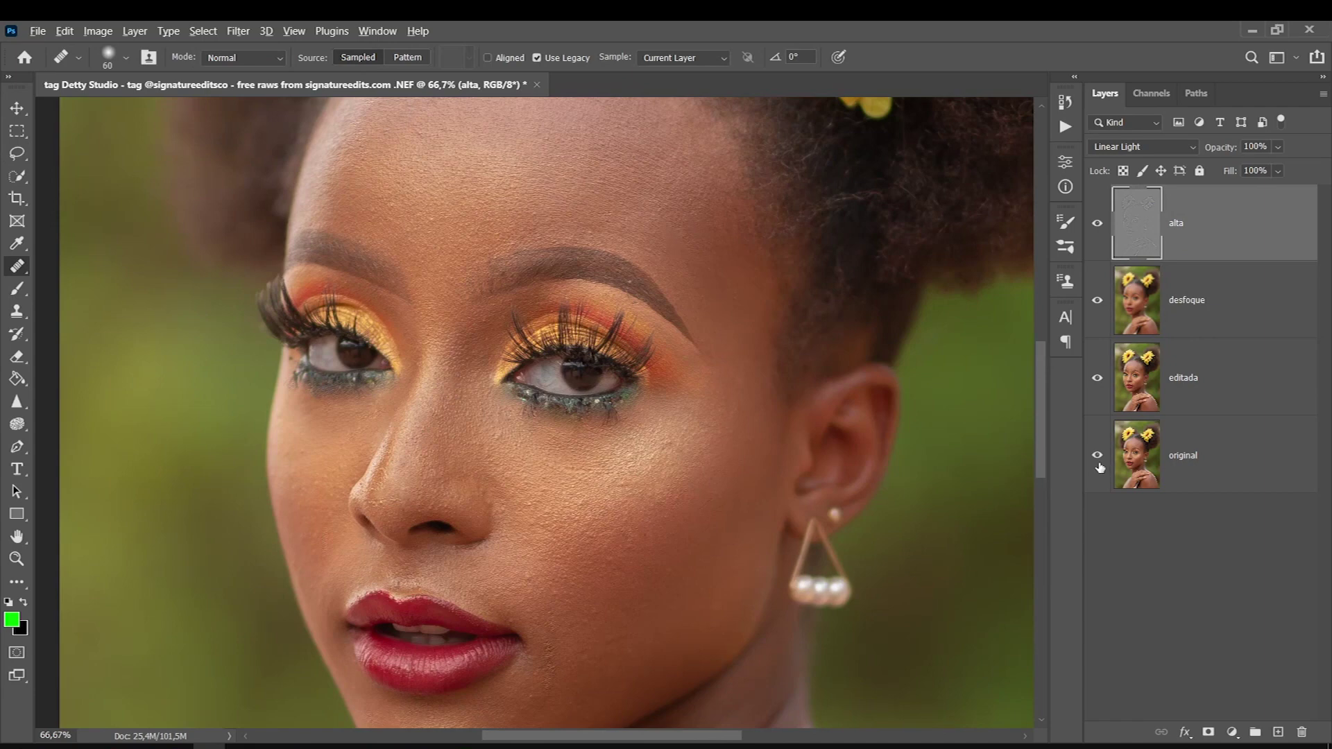
Compare against the original, then merge alta, desfoque and editada into one alta layer.
alt+click(1097, 455)
alt+click(1097, 455)
alt+click(1097, 455)
alt+click(1097, 455)
shift+click(1233, 293)
shift+click(1265, 377)
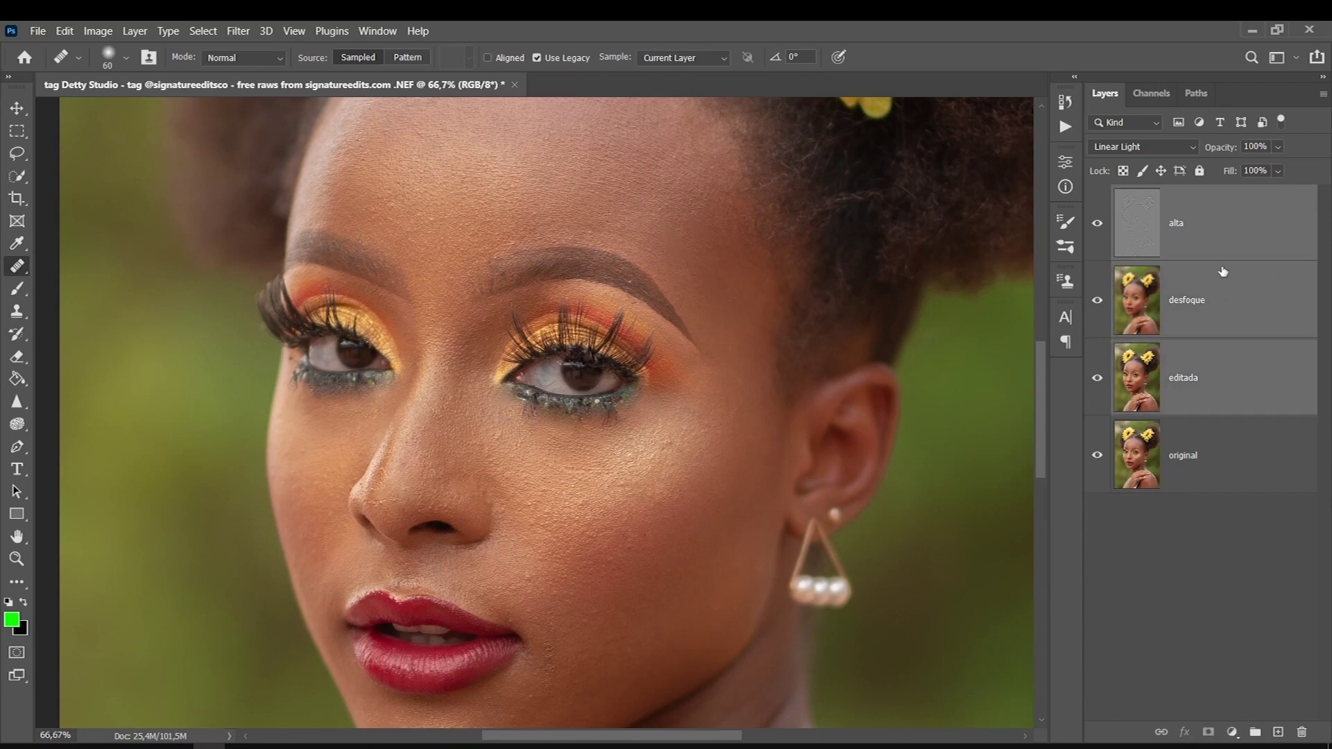
right_click(1246, 299)
click(1156, 540)
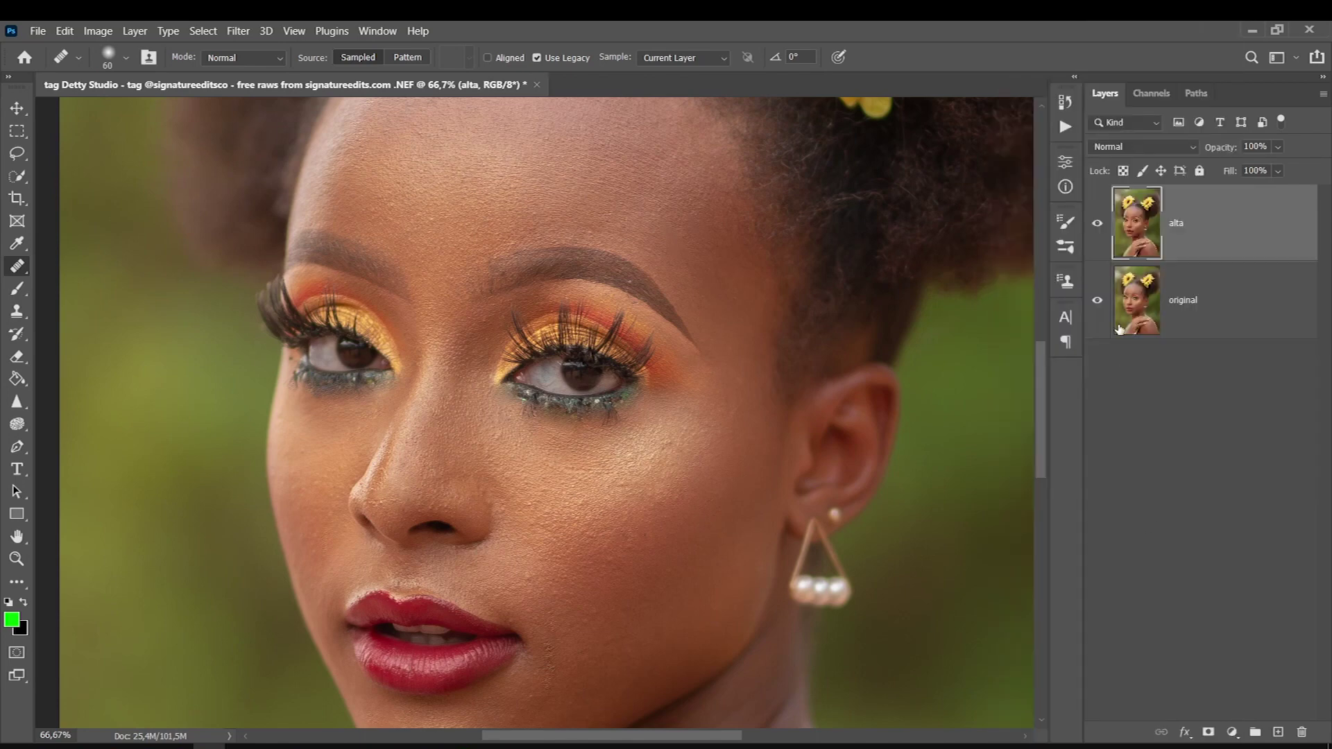
Toggle alta on and off to compare the retouched nose with the original.
click(1097, 225)
click(1098, 225)
click(1098, 225)
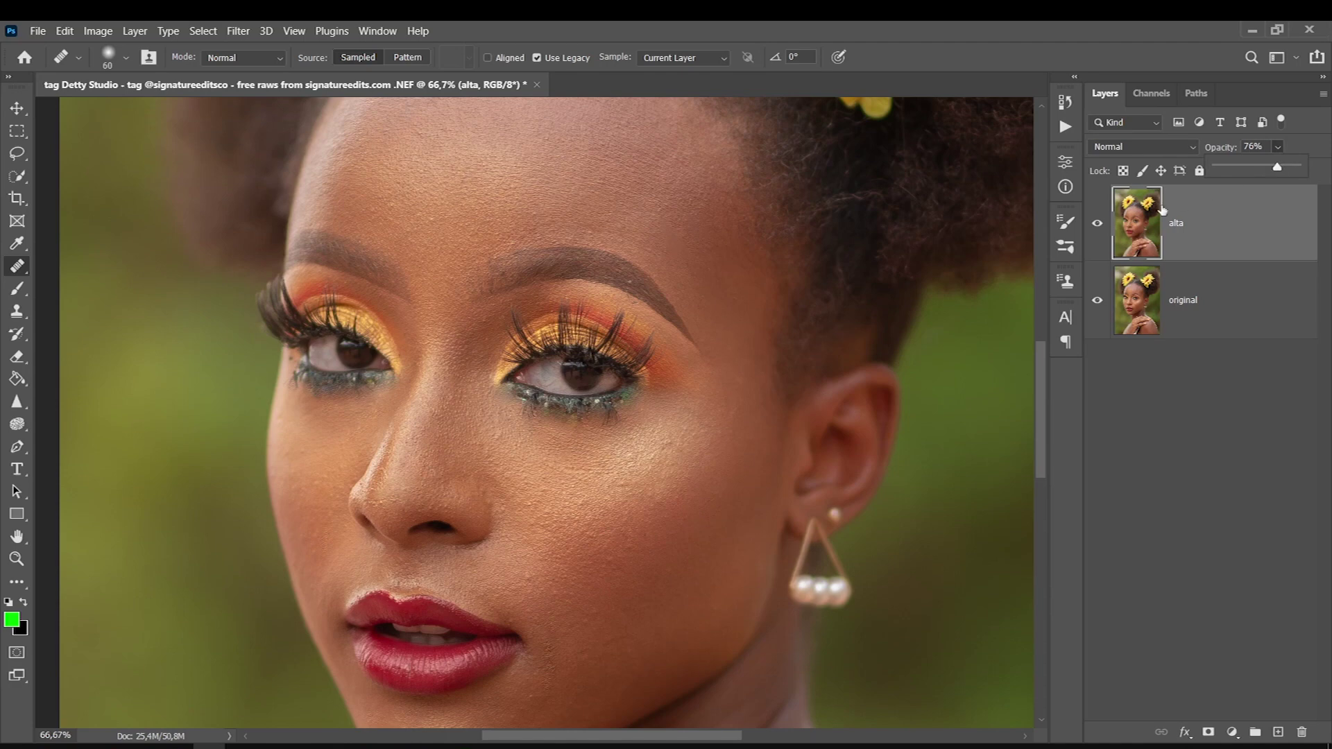
click(1097, 224)
click(1098, 223)
mouse_move(1046, 394)
mouse_down()
mouse_move(1043, 422)
mouse_move(1054, 381)
mouse_up()
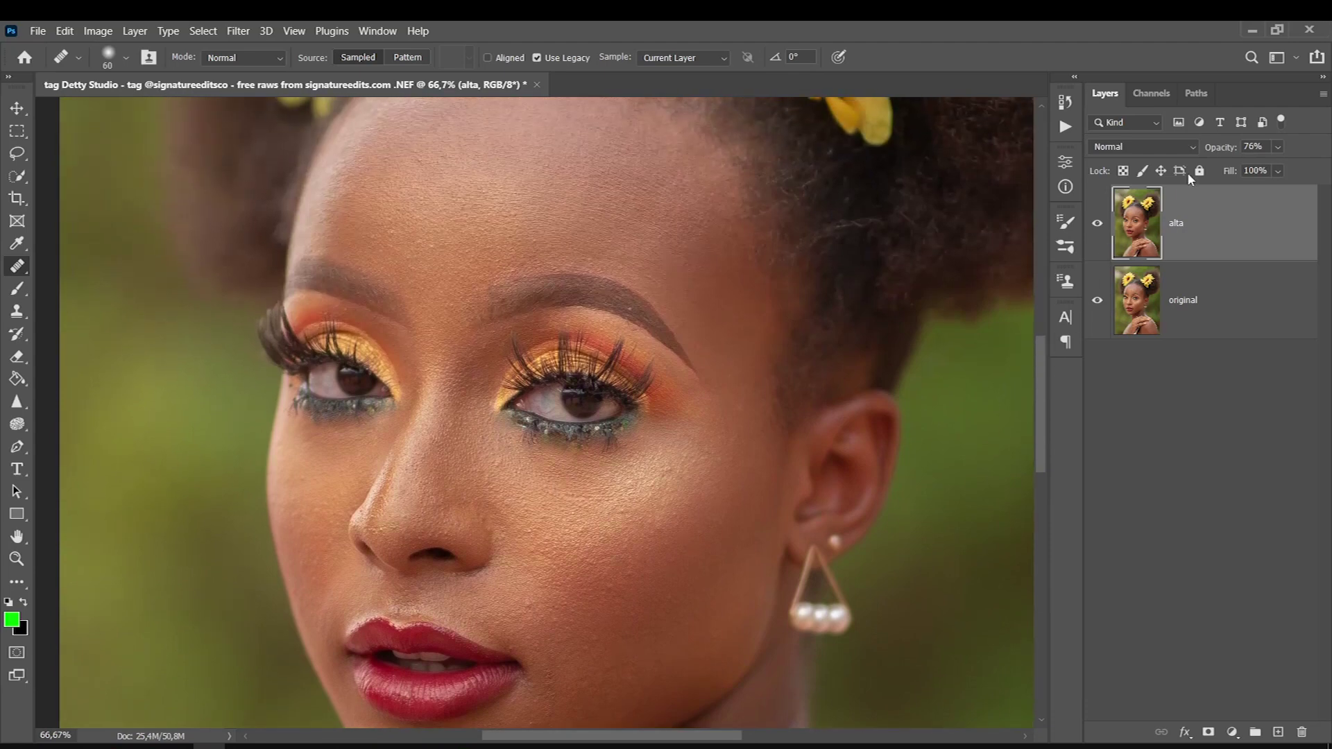
Duplicate the original layer with Ctrl+J and add alta to the selection.
click(1185, 281)
click(1157, 248)
click(1098, 223)
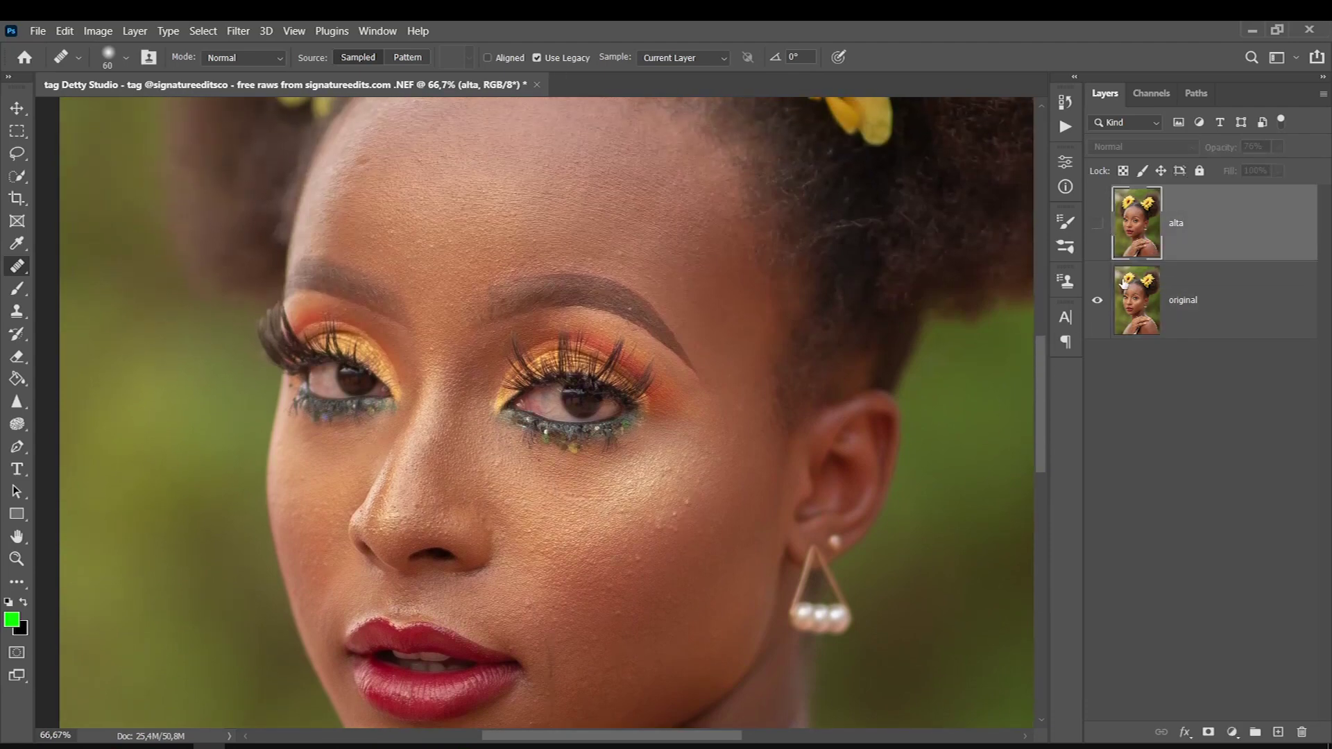
click(1123, 280)
click(1098, 223)
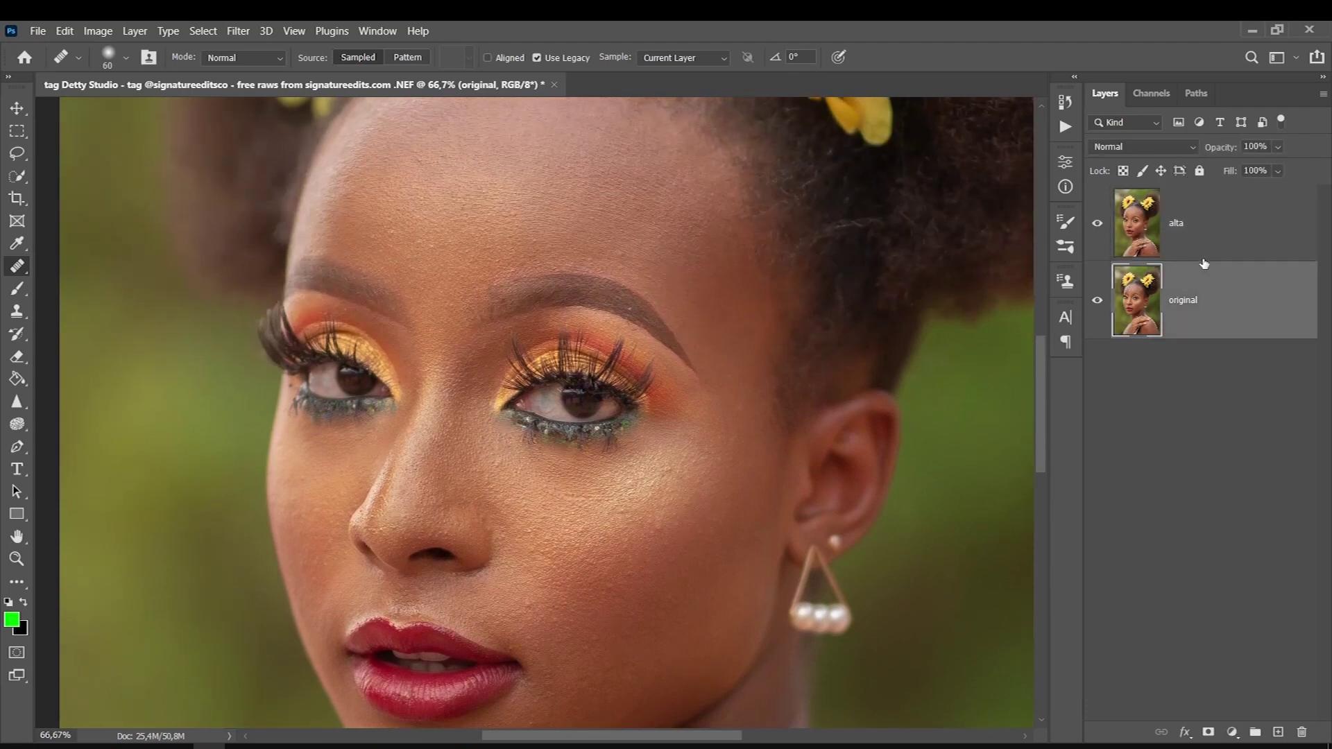
key(ctrl+j)
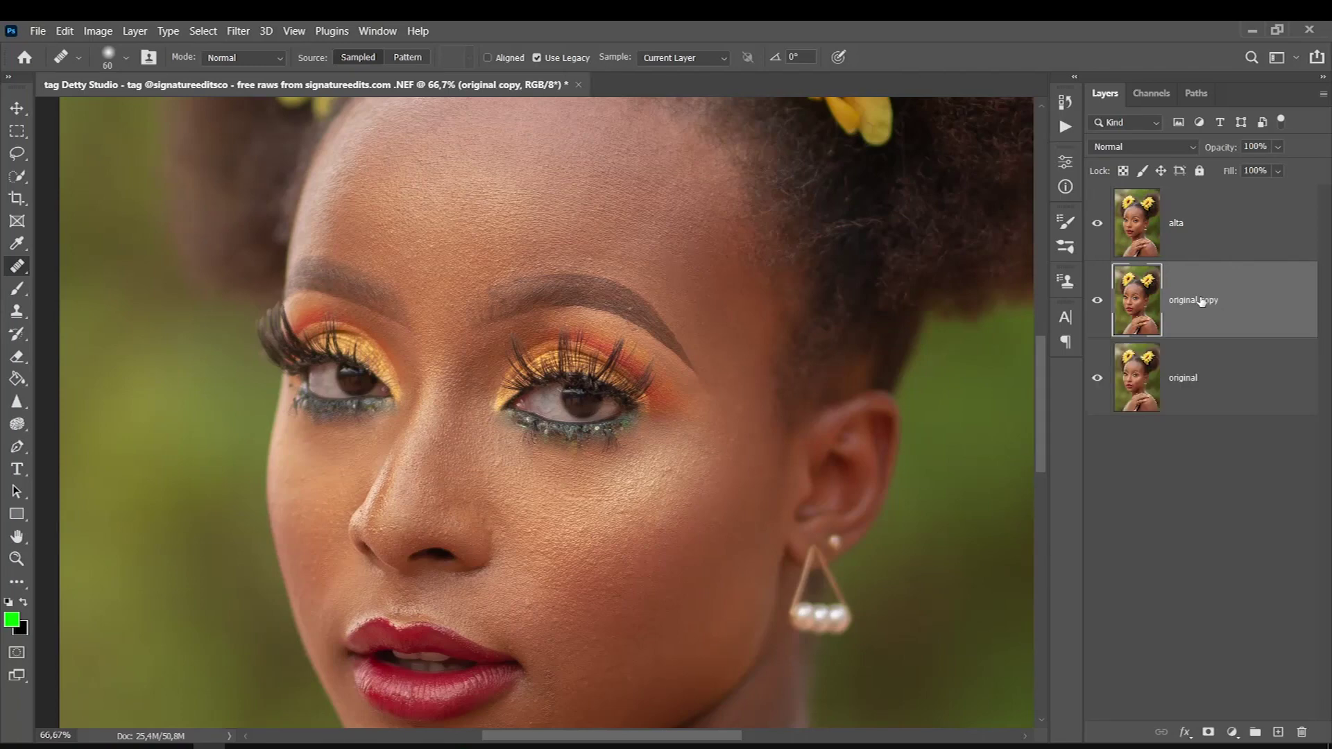
shift+click(1217, 229)
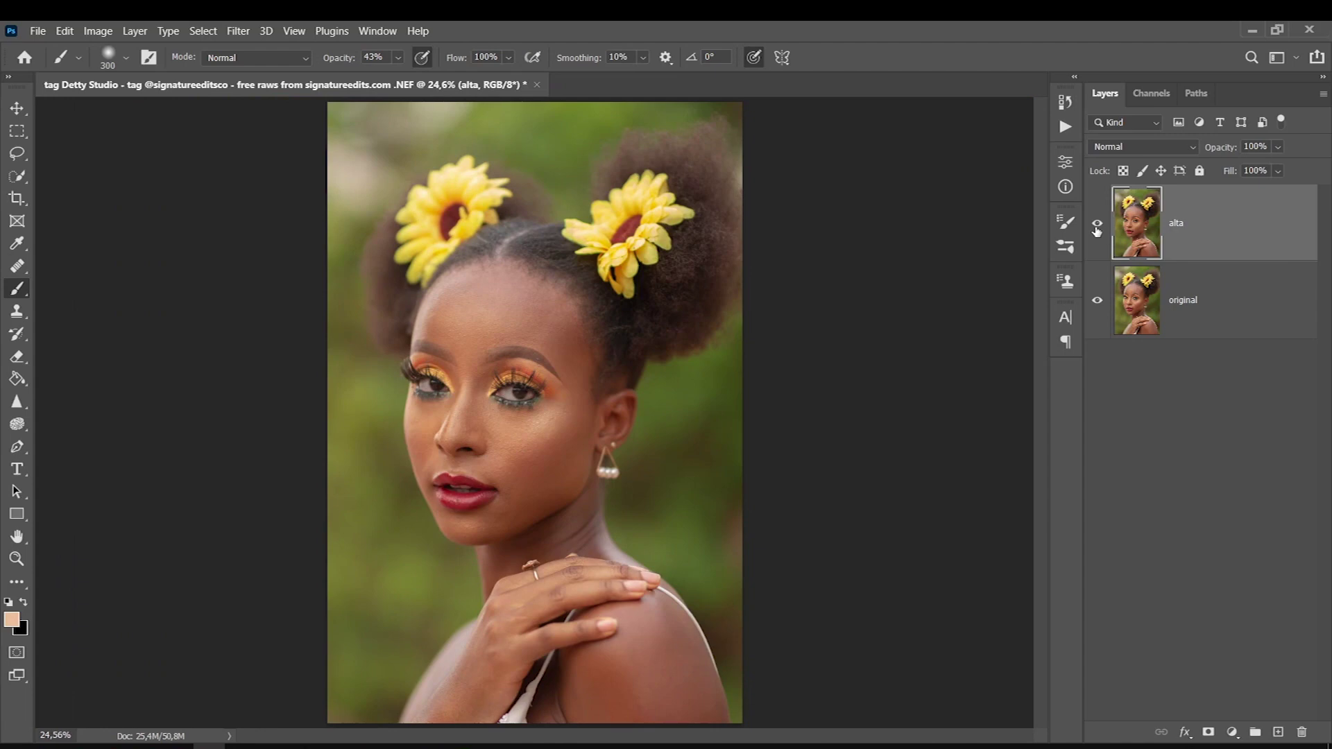
Compare alta before and after between the eyes, then zoom back out to 50%.
click(1097, 226)
click(1097, 225)
click(482, 390)
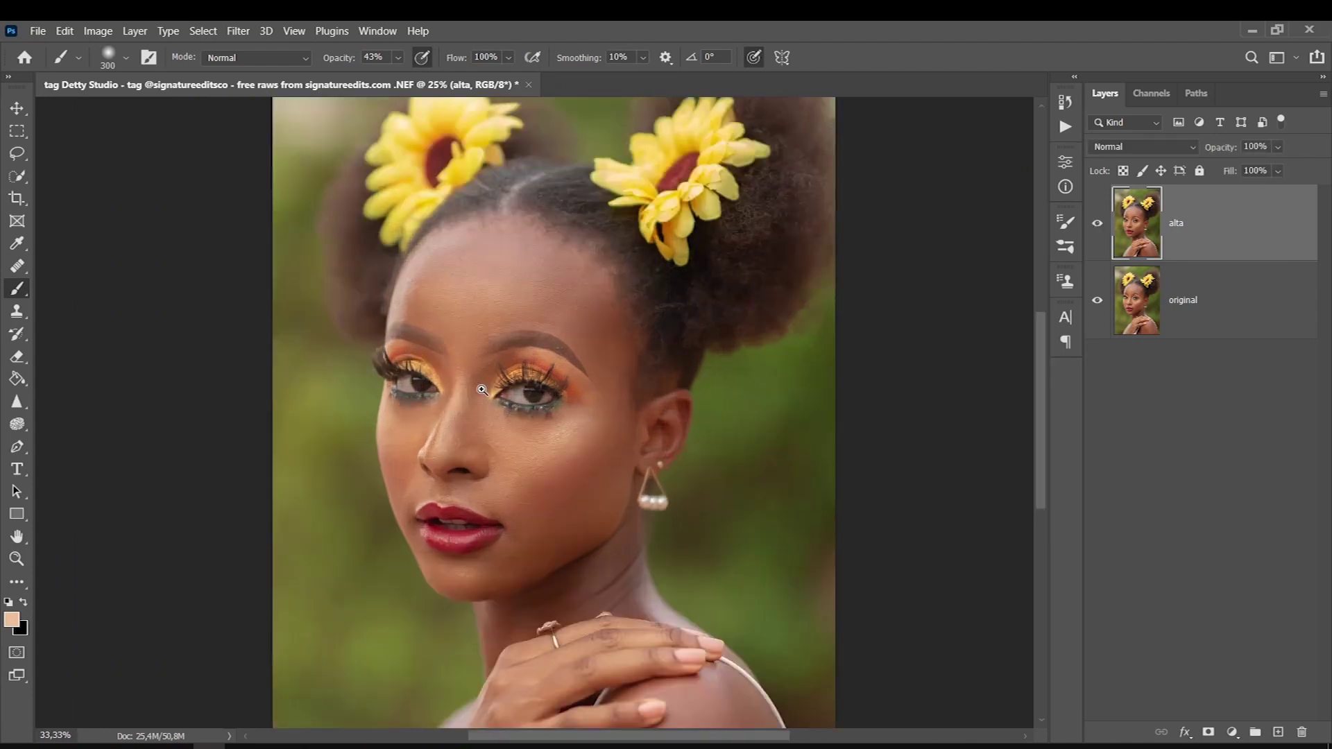
click(1097, 224)
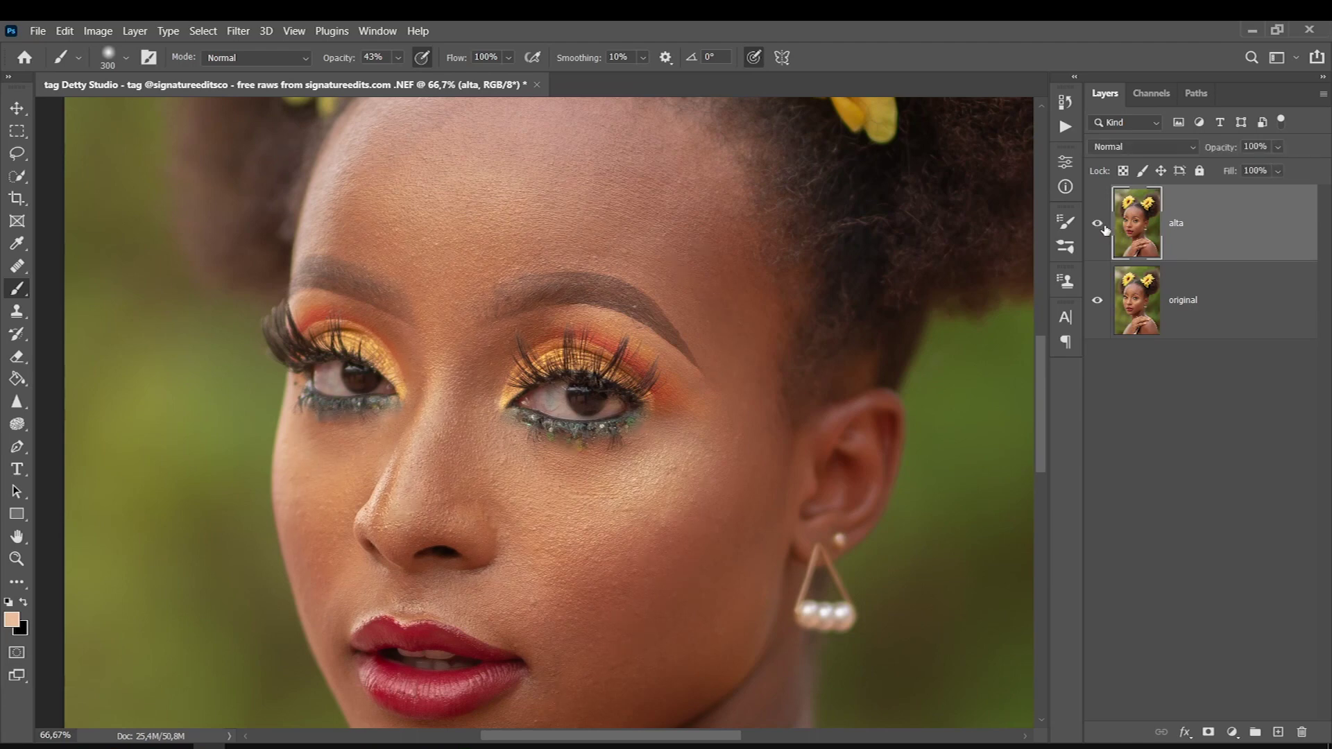
click(1097, 224)
key(ctrl+minus)
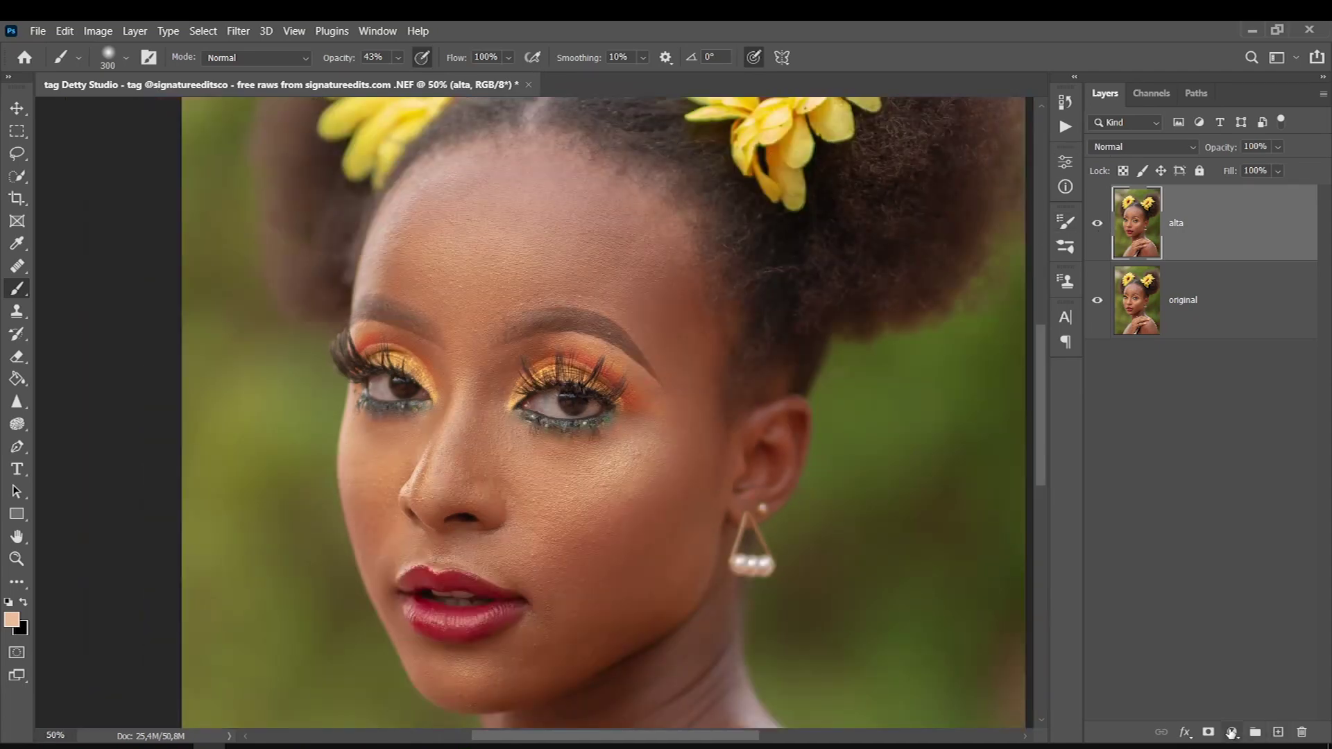
Add a Levels adjustment layer, duplicate it, and name the copy sombra.
click(1232, 732)
click(1210, 498)
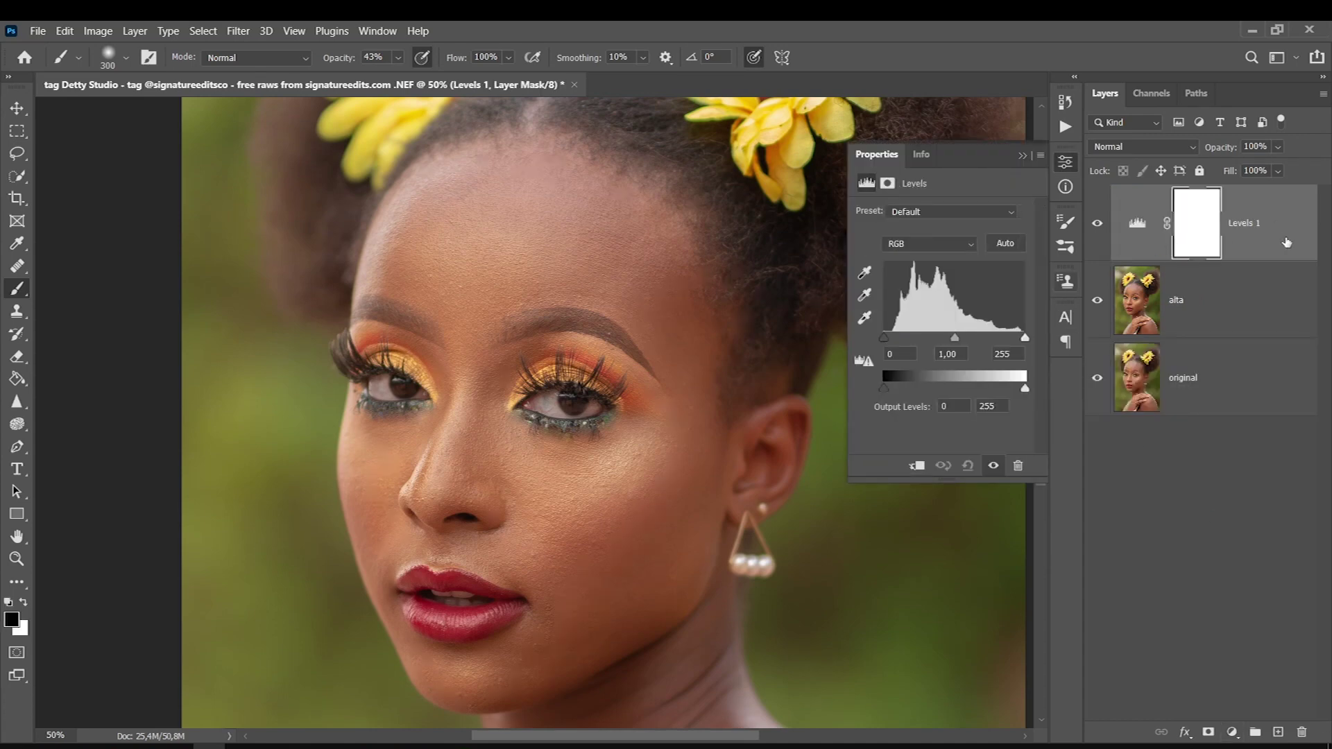
key(ctrl+j)
double_click(1255, 223)
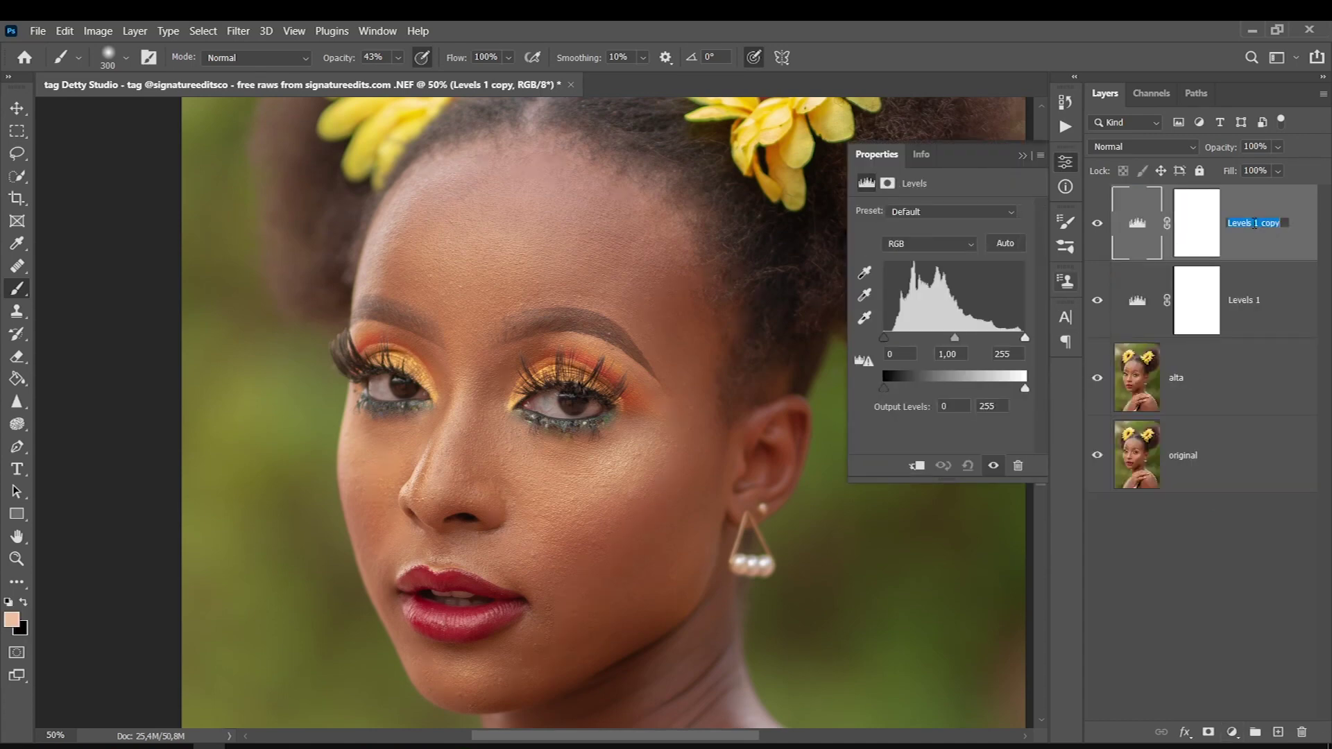
text(sombra)
key(Return)
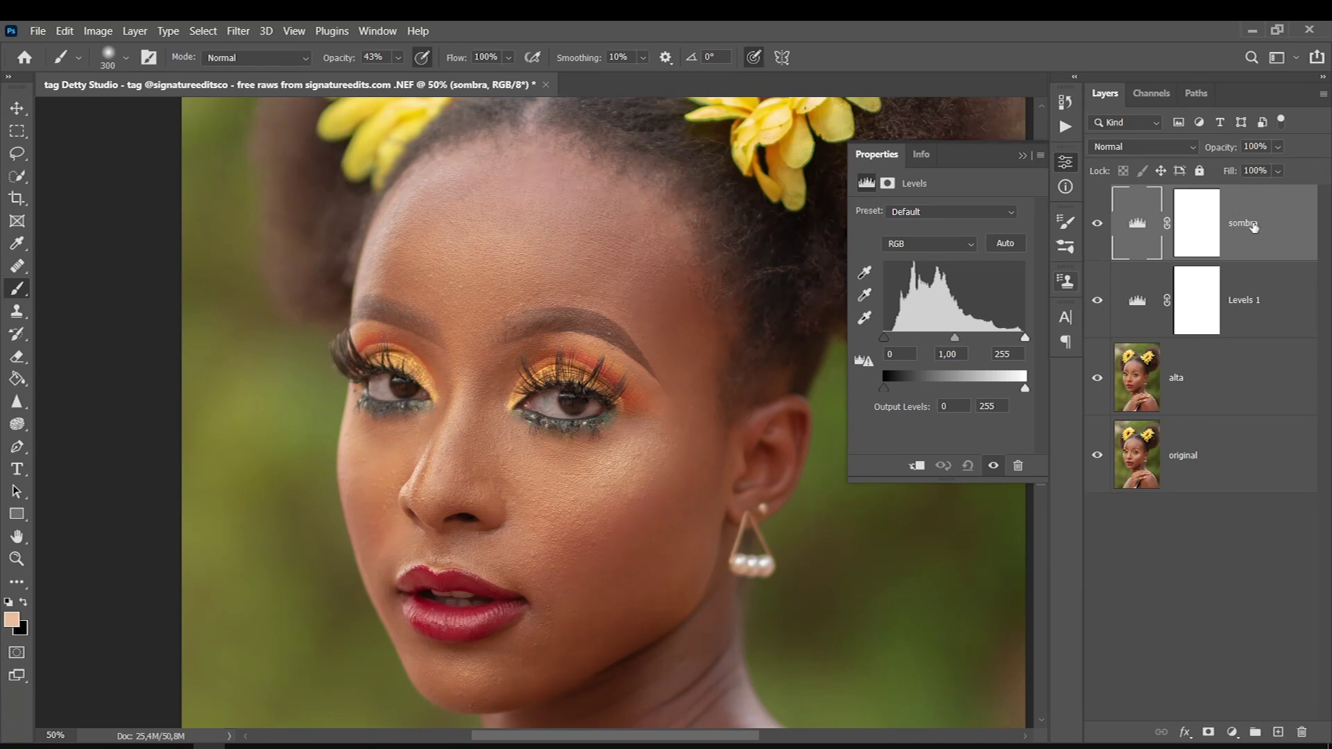
Rename the original Levels 1 layer to luz.
click(1245, 303)
double_click(1239, 298)
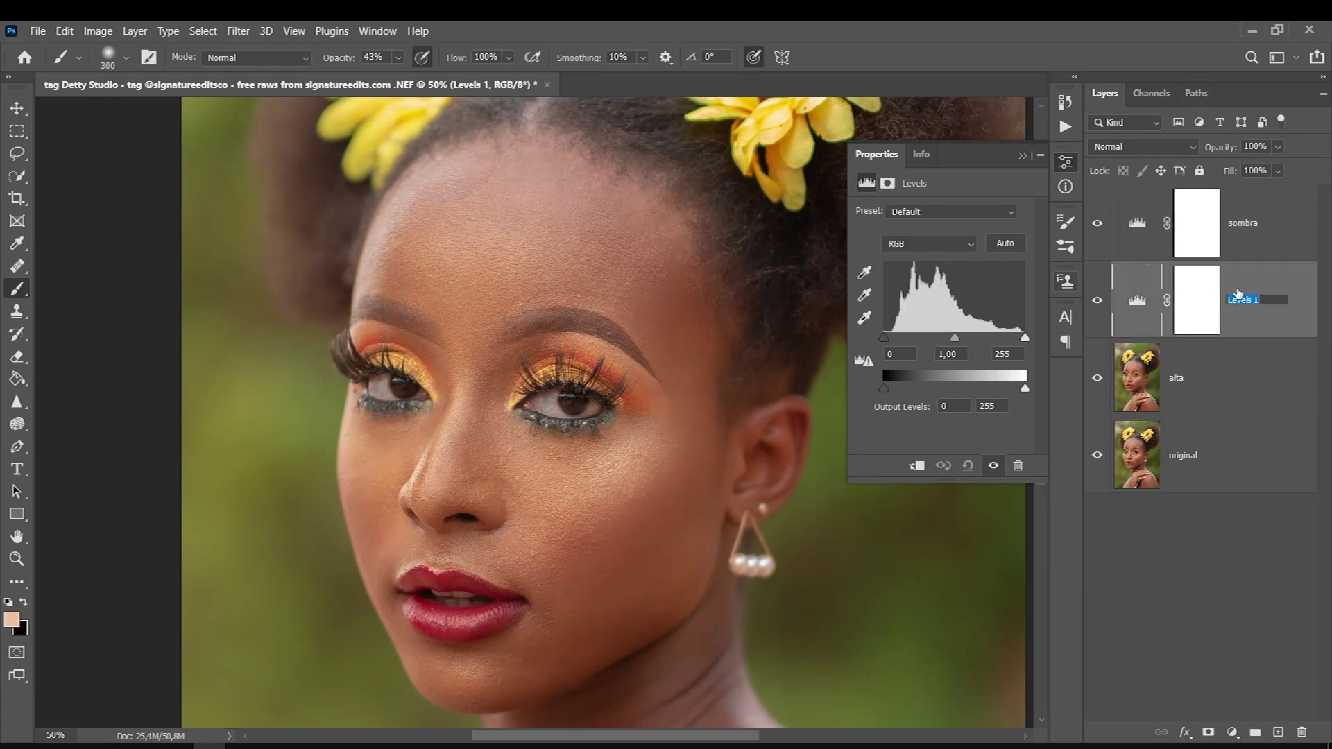
text(luz)
key(Return)
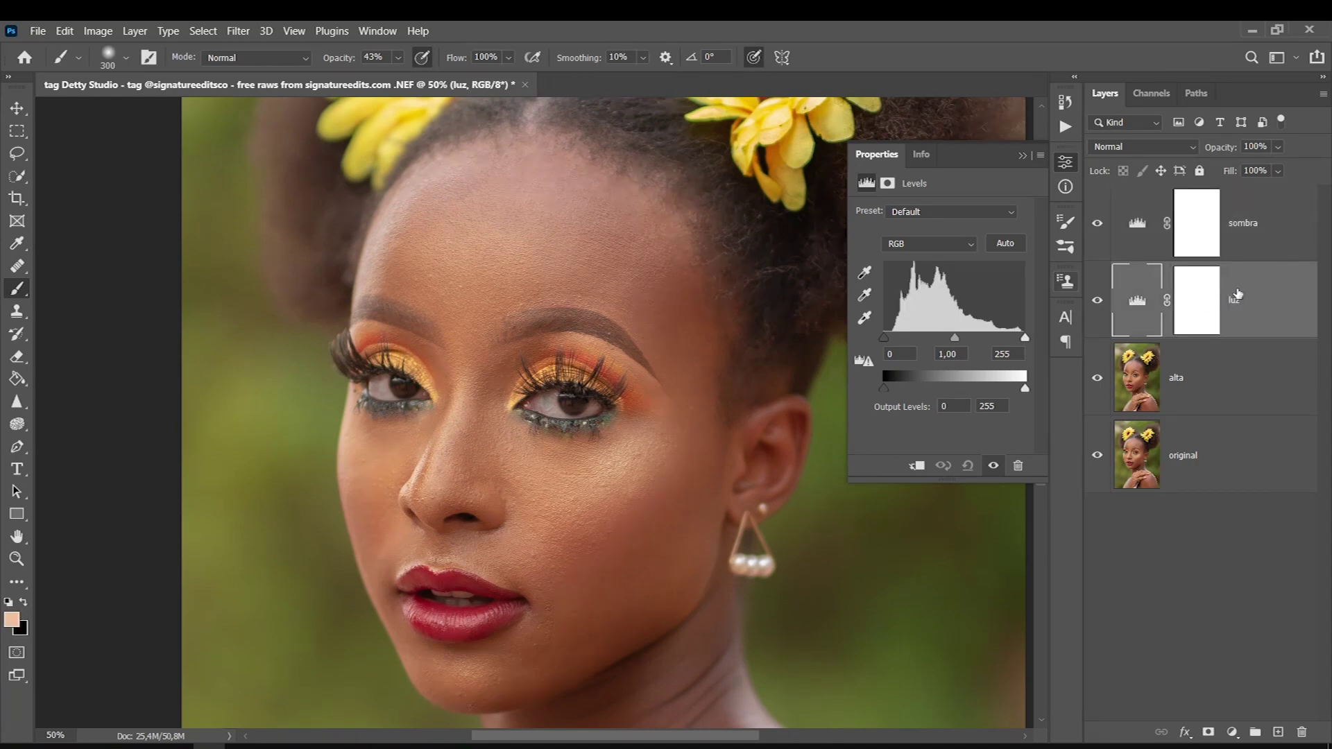
click(1216, 281)
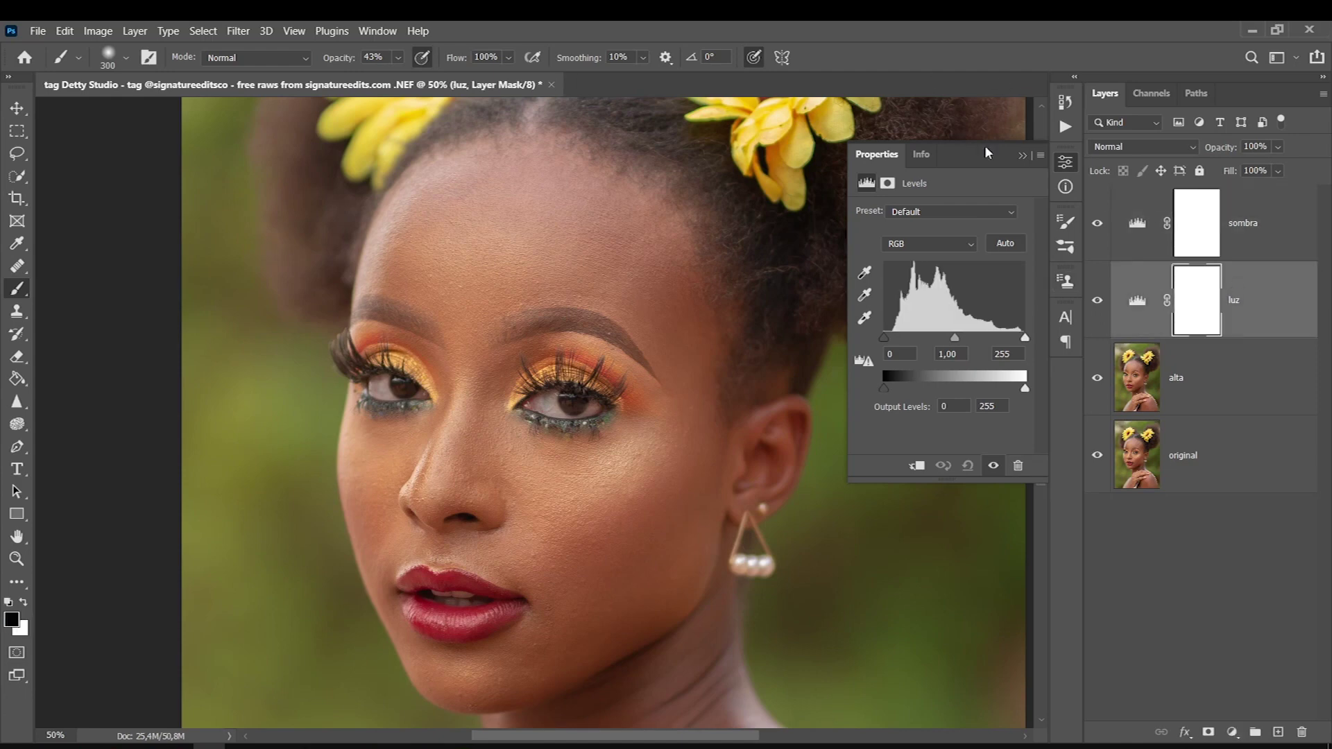
click(1023, 156)
Darken sombra's Levels shadows, then hide the sombra layer.
click(1195, 218)
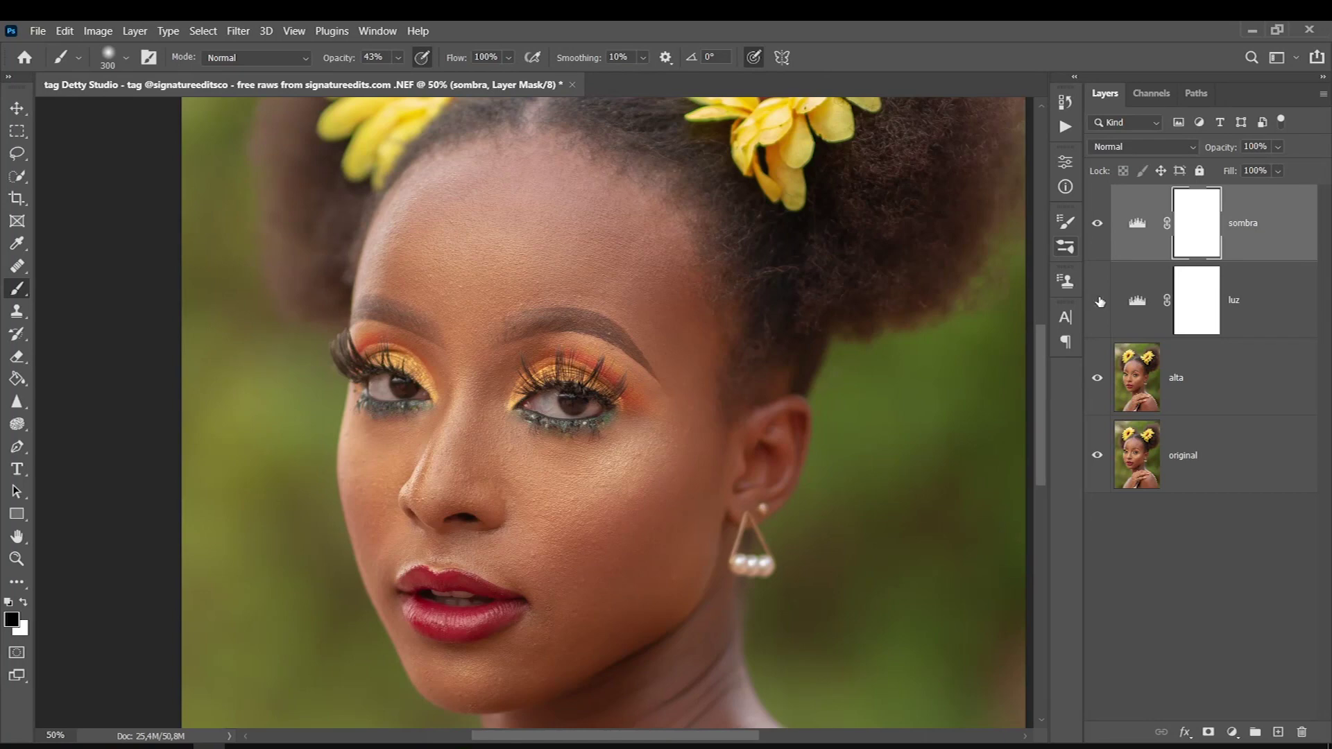
click(1131, 303)
double_click(1138, 224)
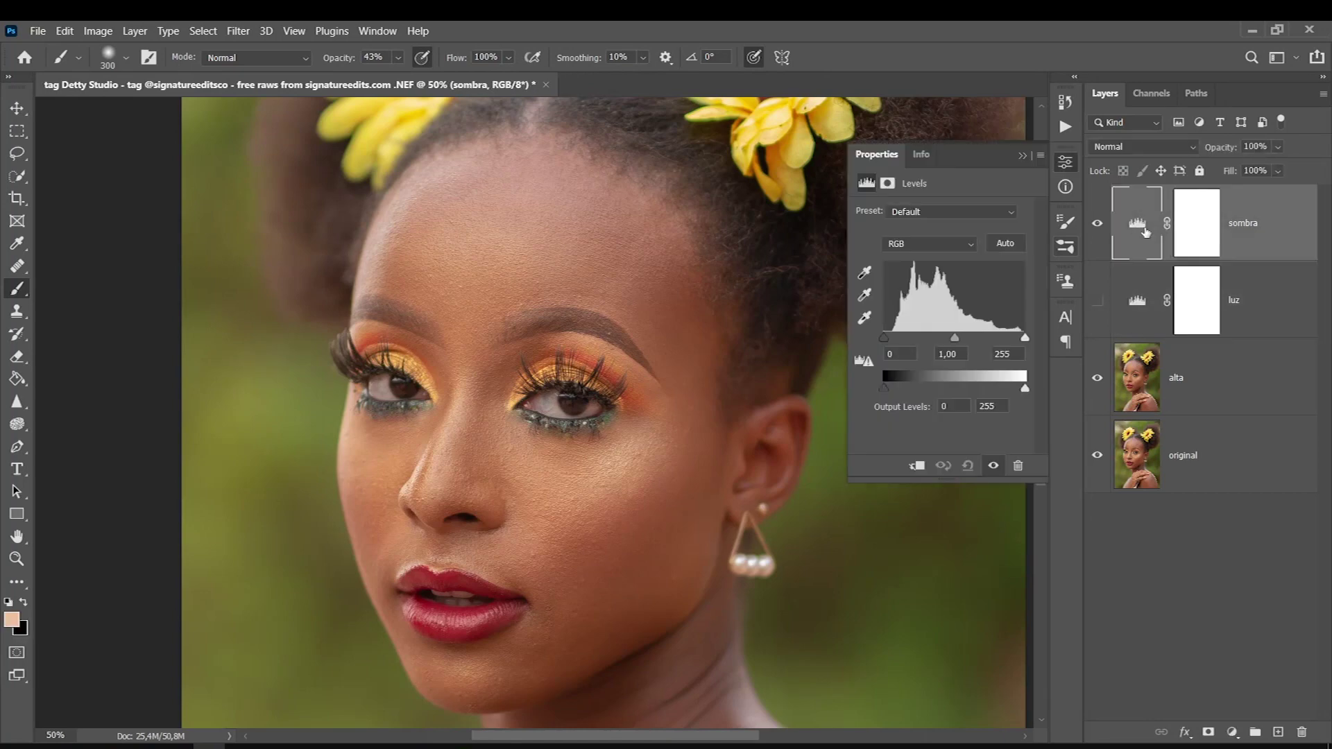
drag(884, 338, 918, 347)
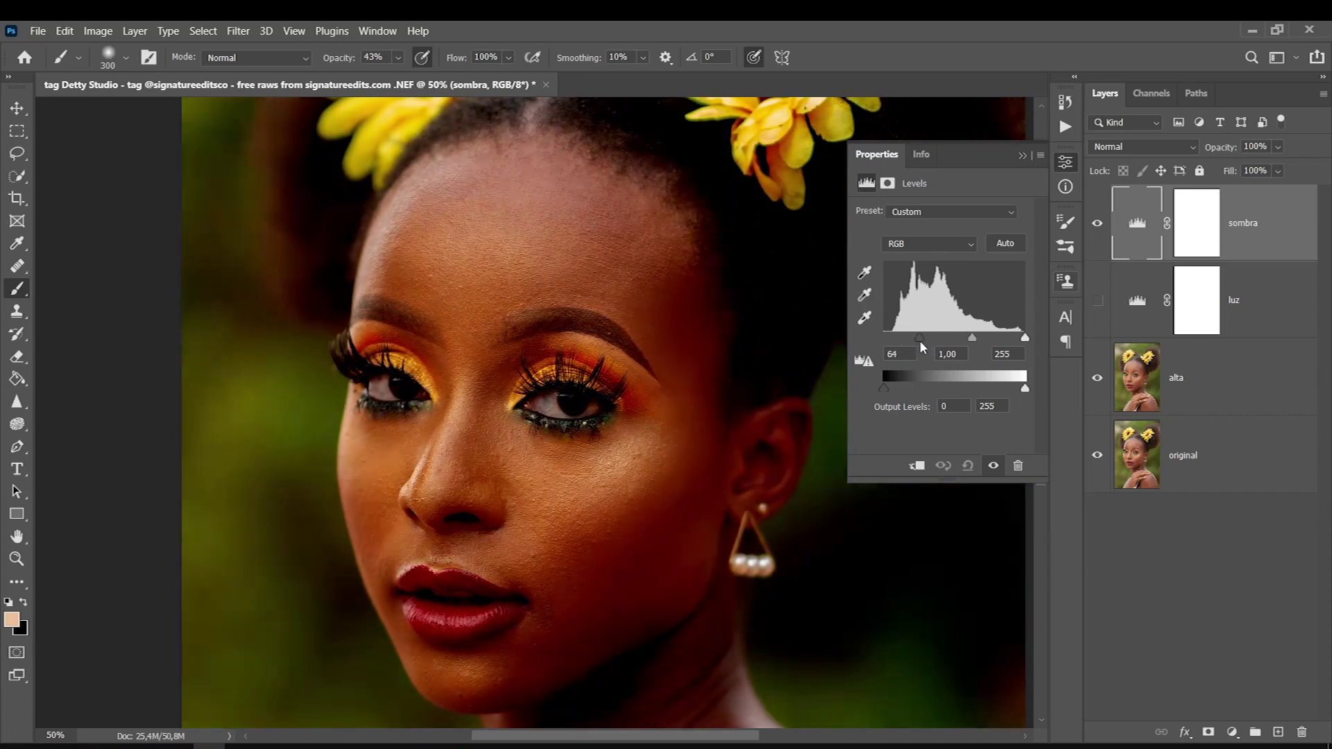
click(865, 295)
click(1096, 223)
Brighten luz with Levels white input 205 and invert its mask to black.
click(1097, 300)
double_click(1138, 301)
drag(1026, 340, 1010, 340)
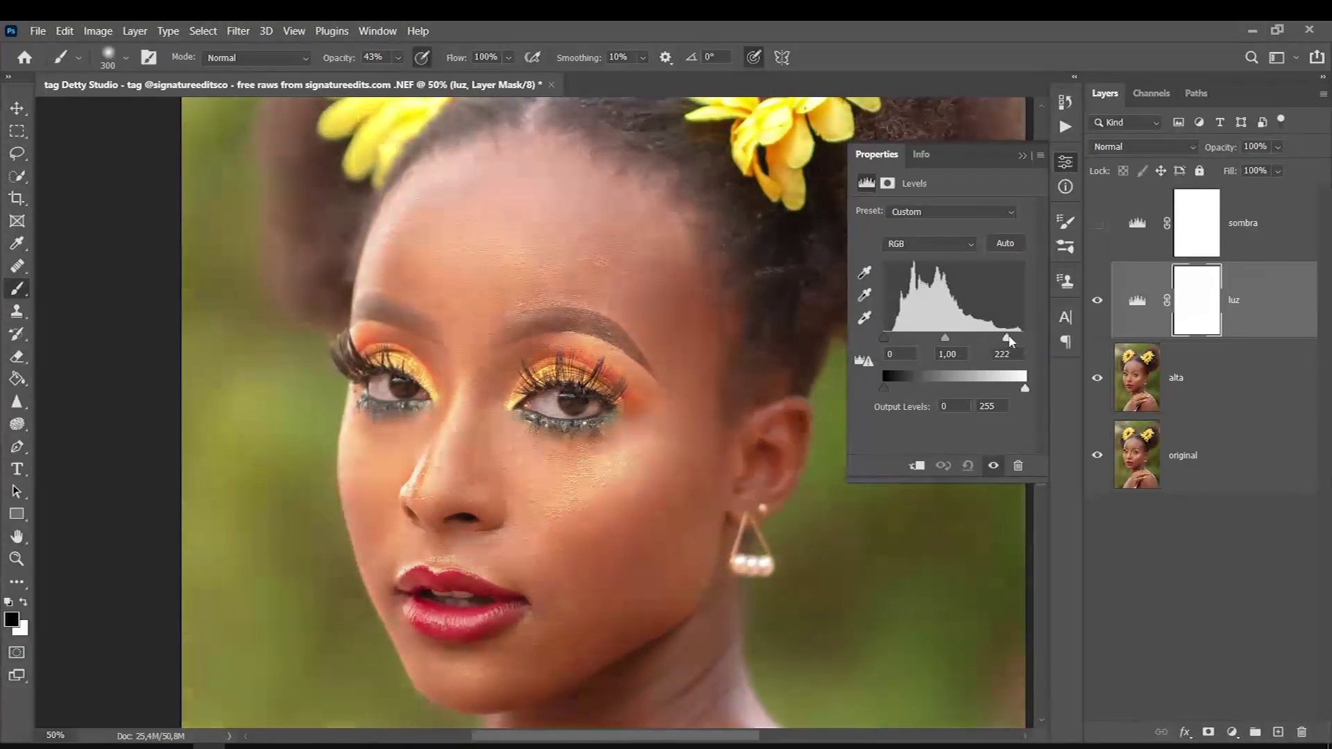
drag(1010, 340, 934, 343)
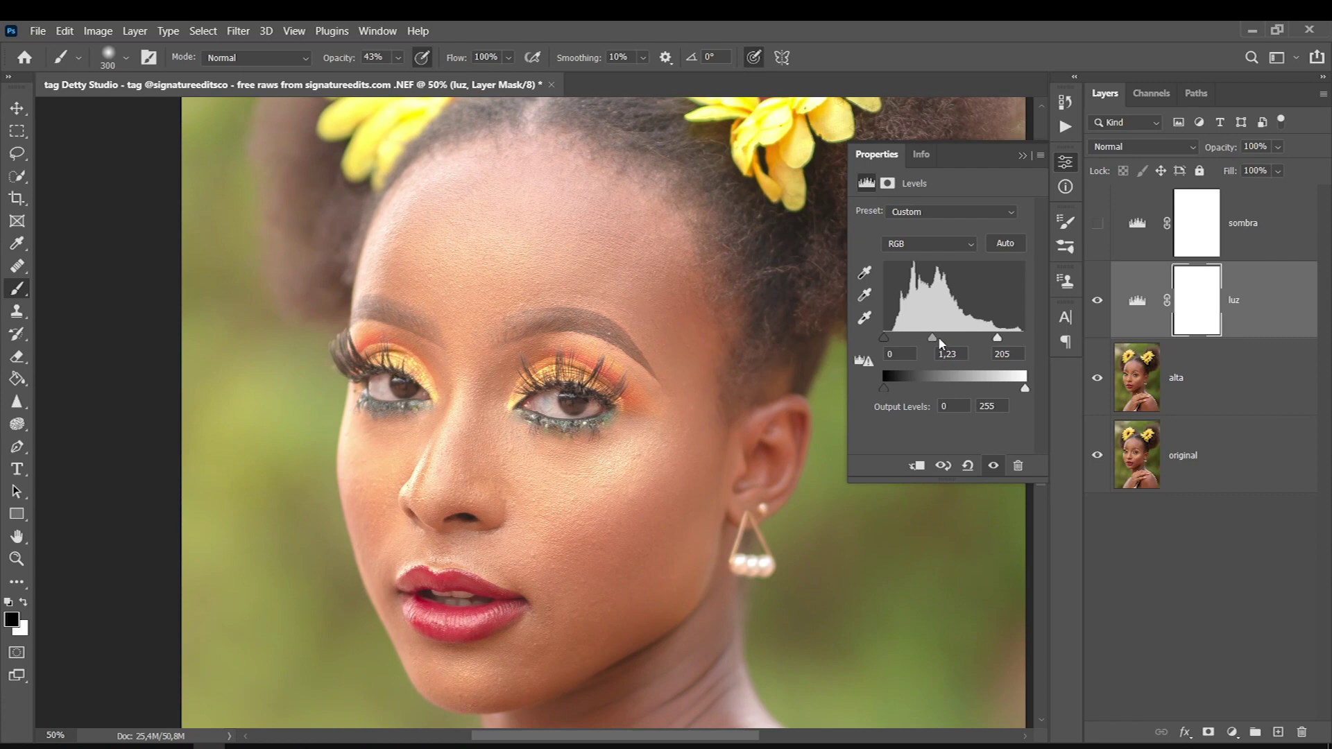
click(1022, 159)
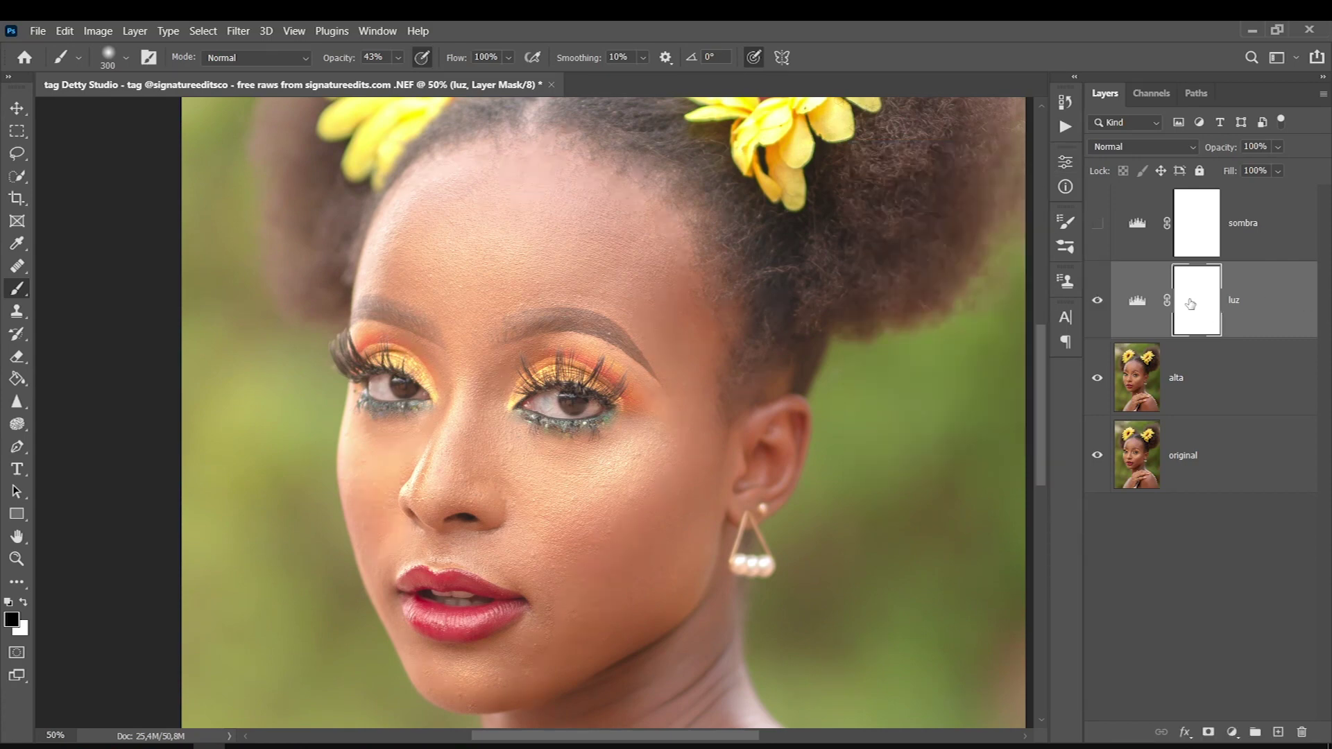
key(ctrl+i)
Show sombra, invert its mask, and ready a white 100%-opacity brush on the luz mask.
click(1196, 226)
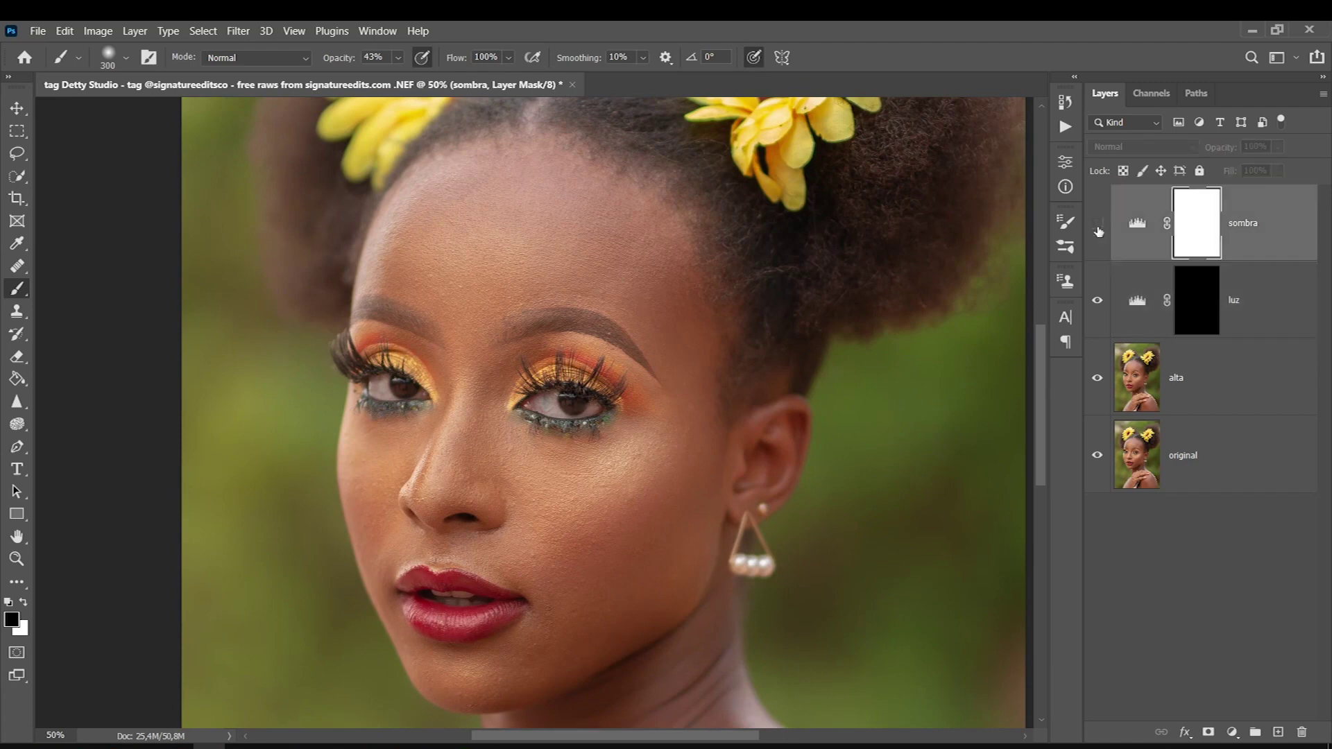
key(ctrl+comma)
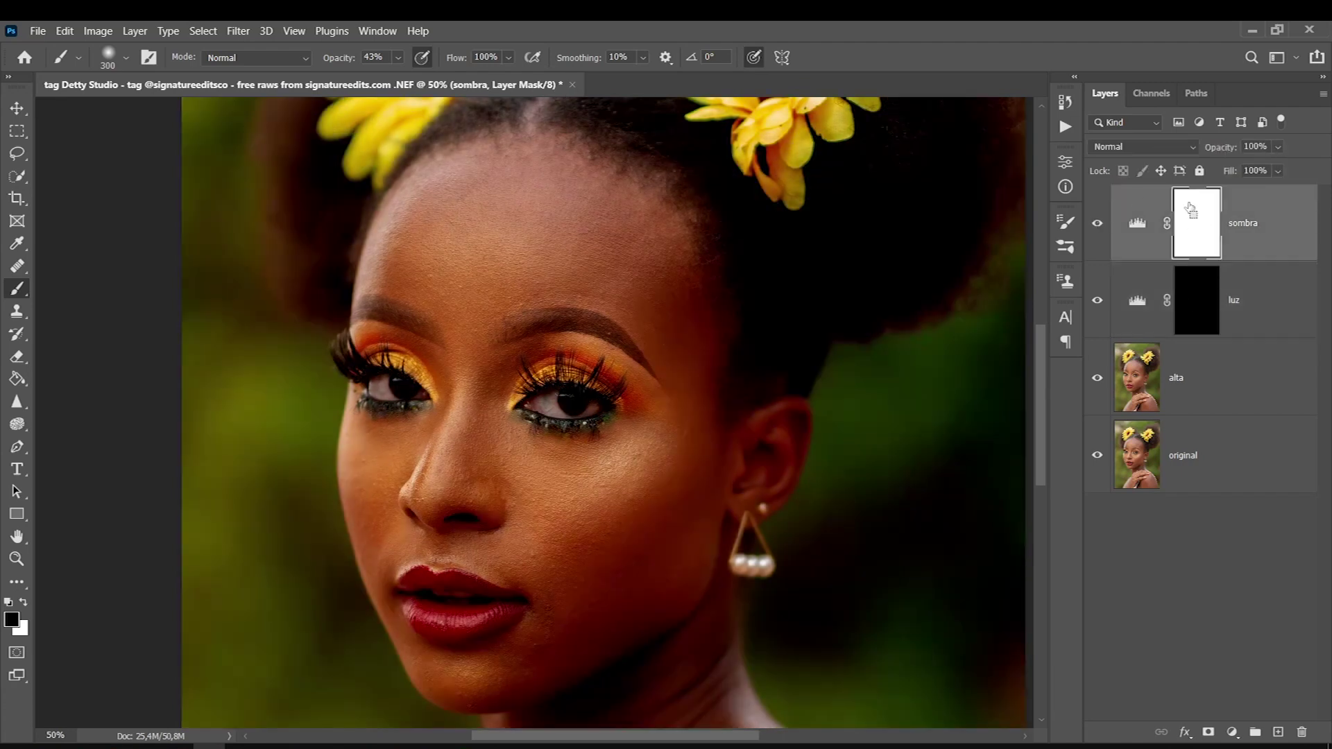
key(ctrl+i)
click(1193, 281)
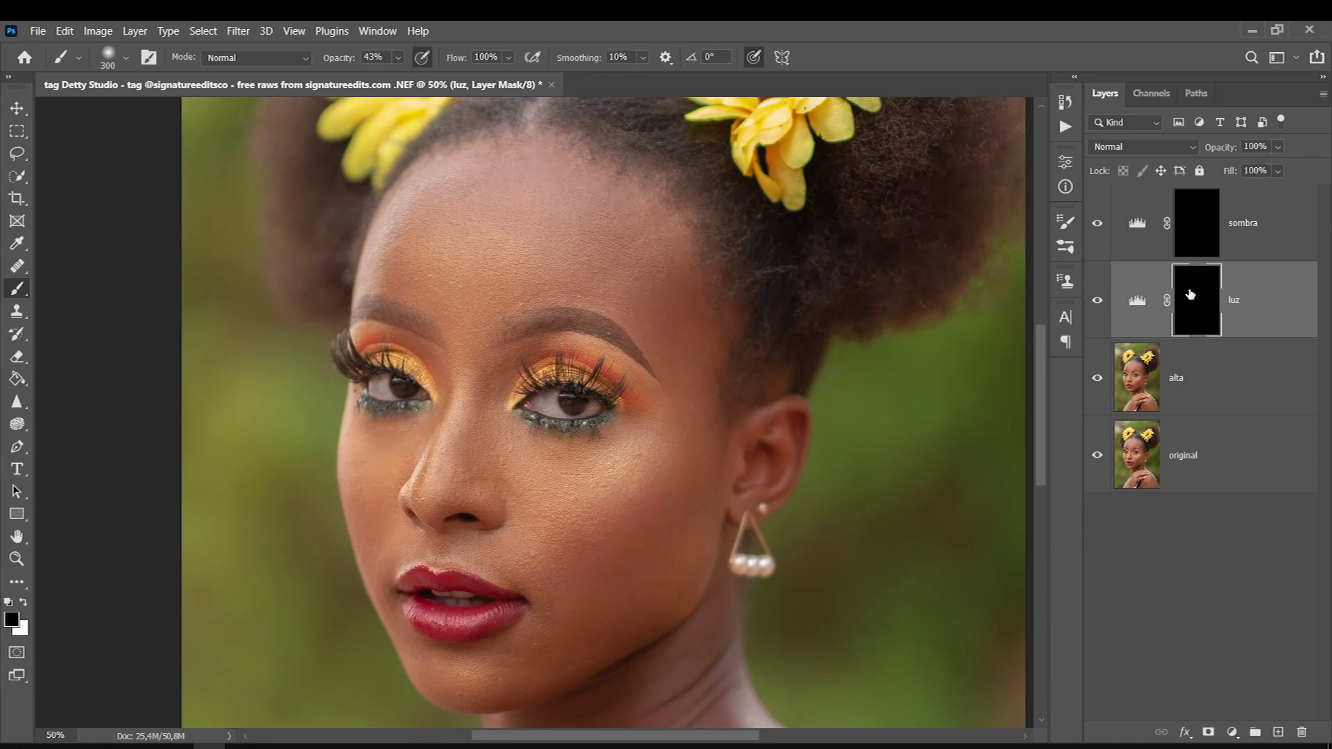
click(24, 603)
click(398, 57)
drag(407, 79, 476, 83)
key(bracketleft)
key(bracketleft)
Paint highlights on the forehead, under-eye cheek, nose bridge and lips.
click(482, 261)
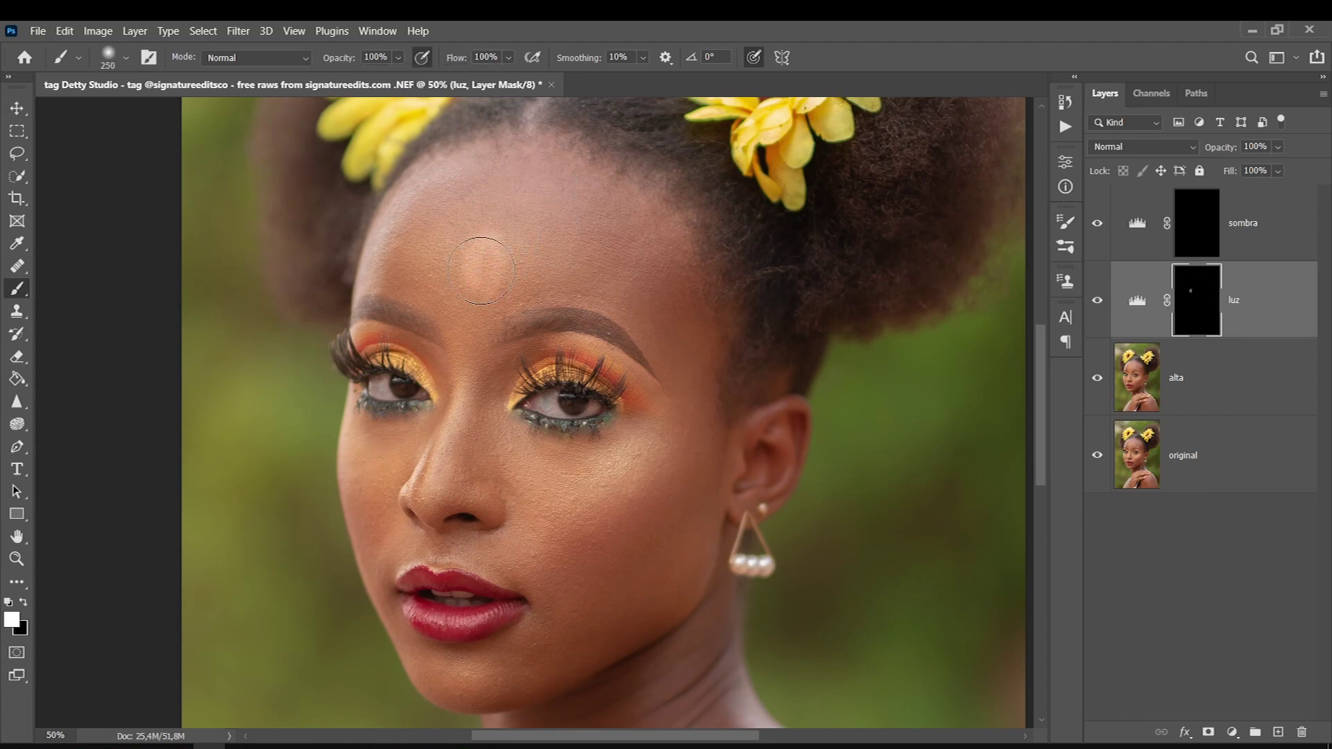
key(bracketright)
key(bracketright)
key(bracketright)
drag(481, 253, 494, 224)
key(bracketleft)
key(bracketleft)
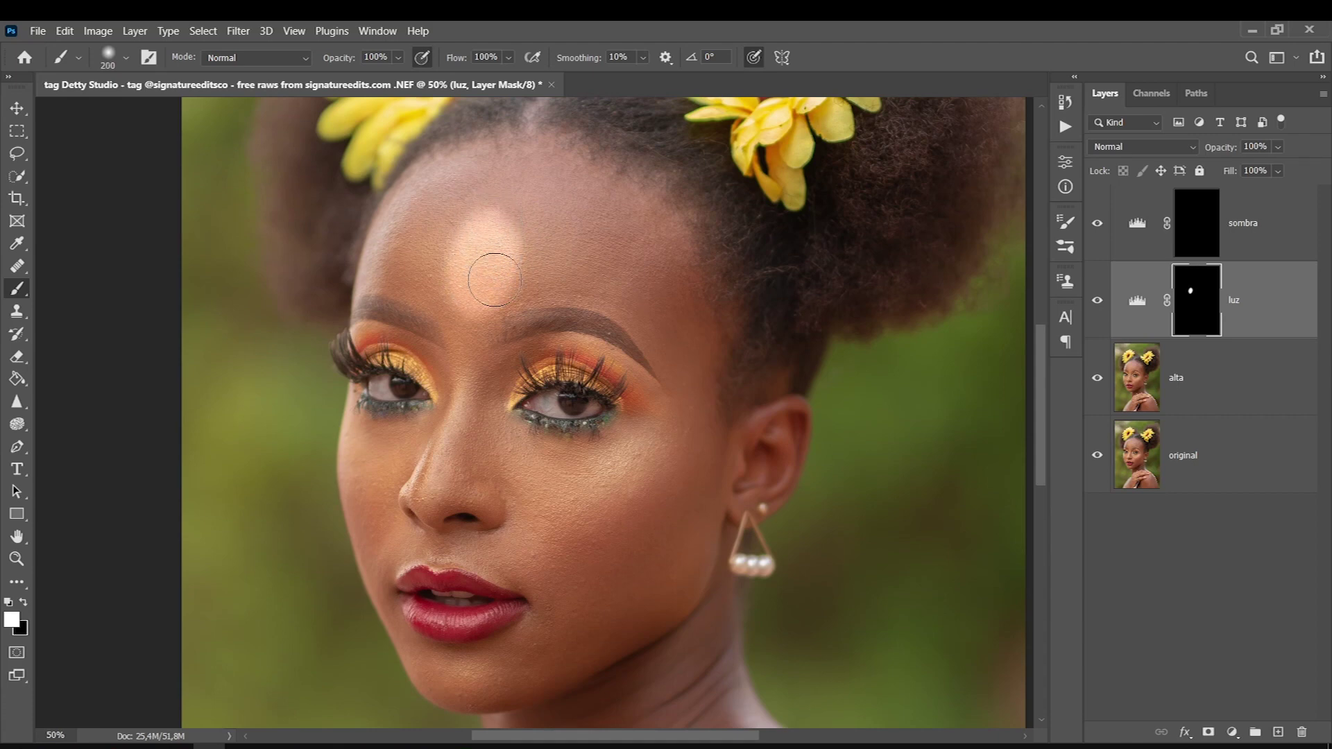
key(bracketleft)
drag(562, 426, 529, 461)
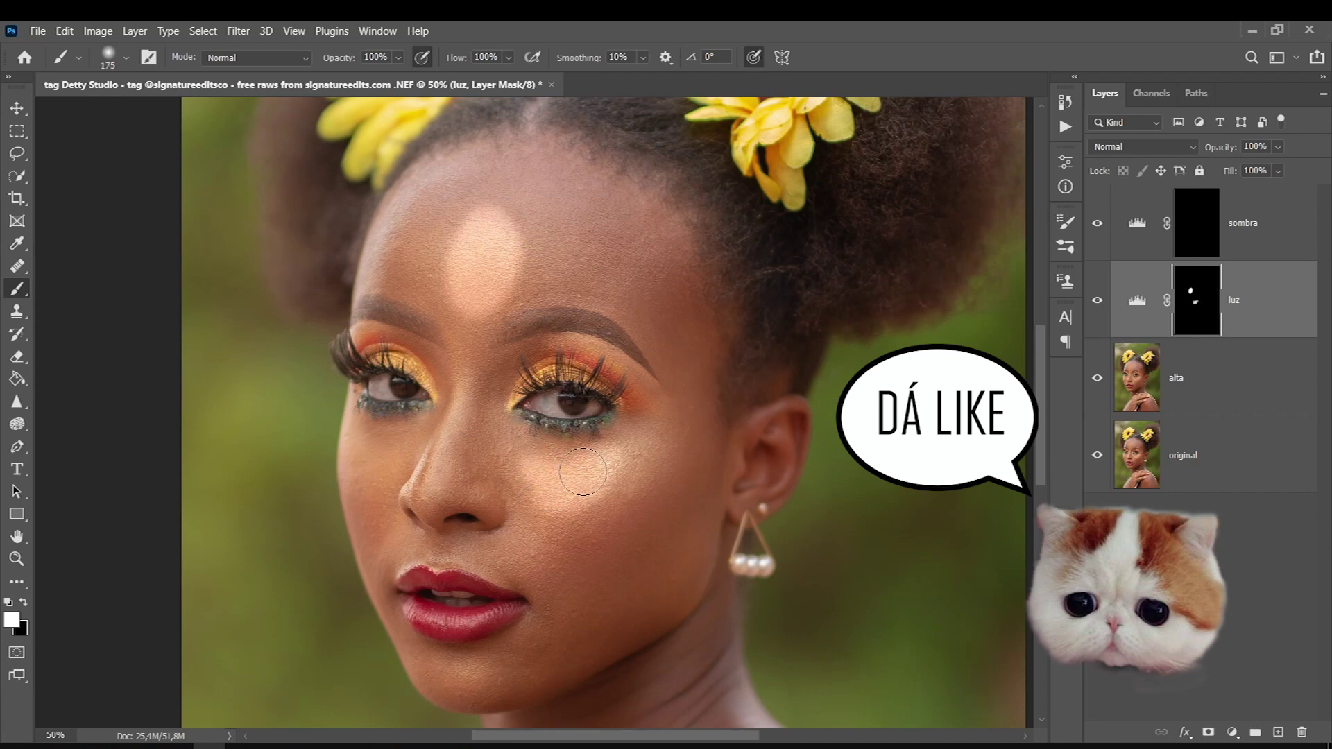
drag(378, 465, 461, 343)
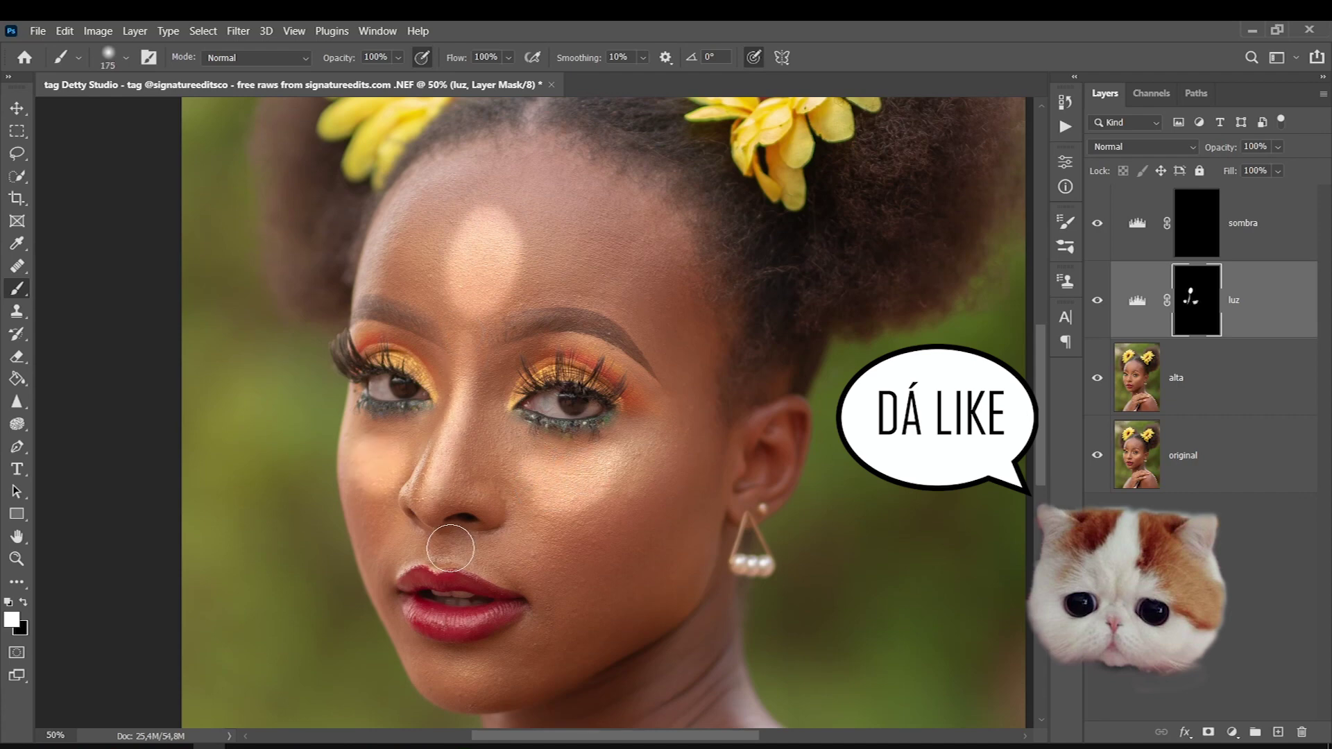
key(bracketleft)
key(bracketleft)
key(bracketleft)
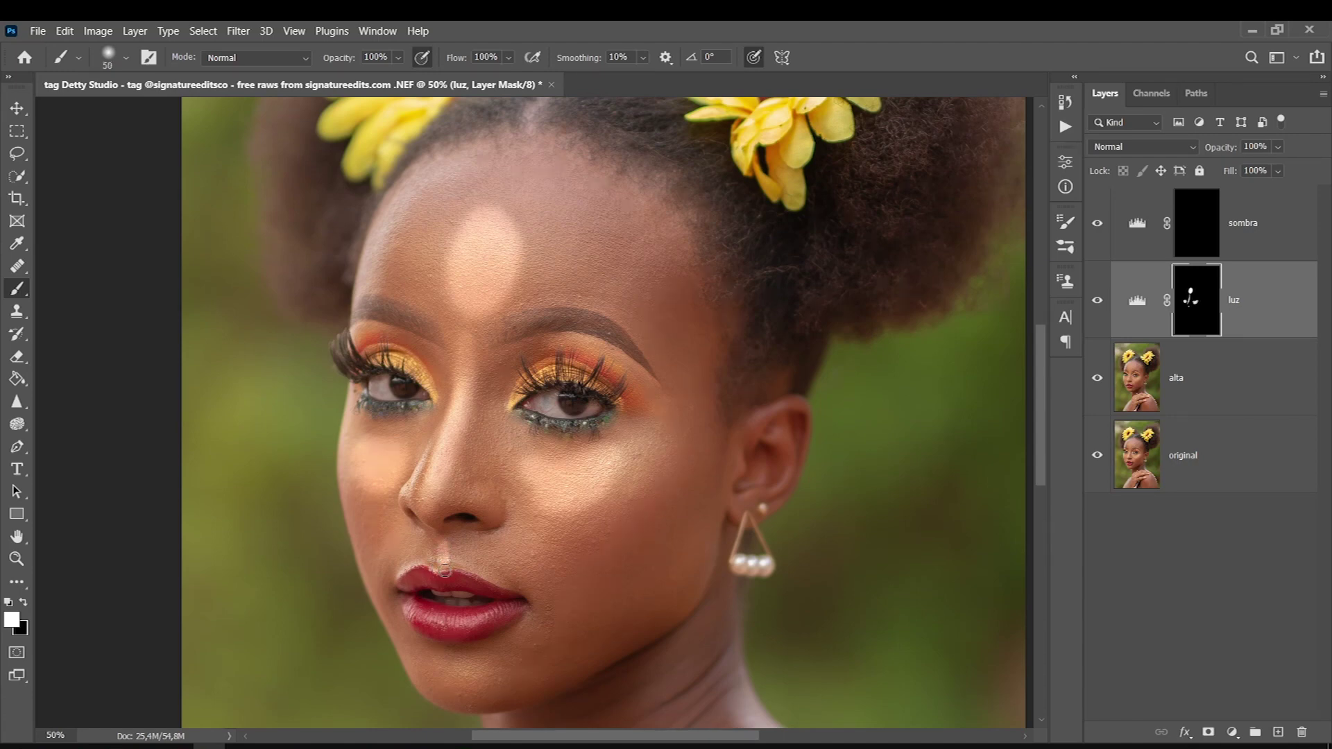
drag(438, 661, 461, 679)
Switch to black, target the sombra mask and enlarge the brush to 400.
key(x)
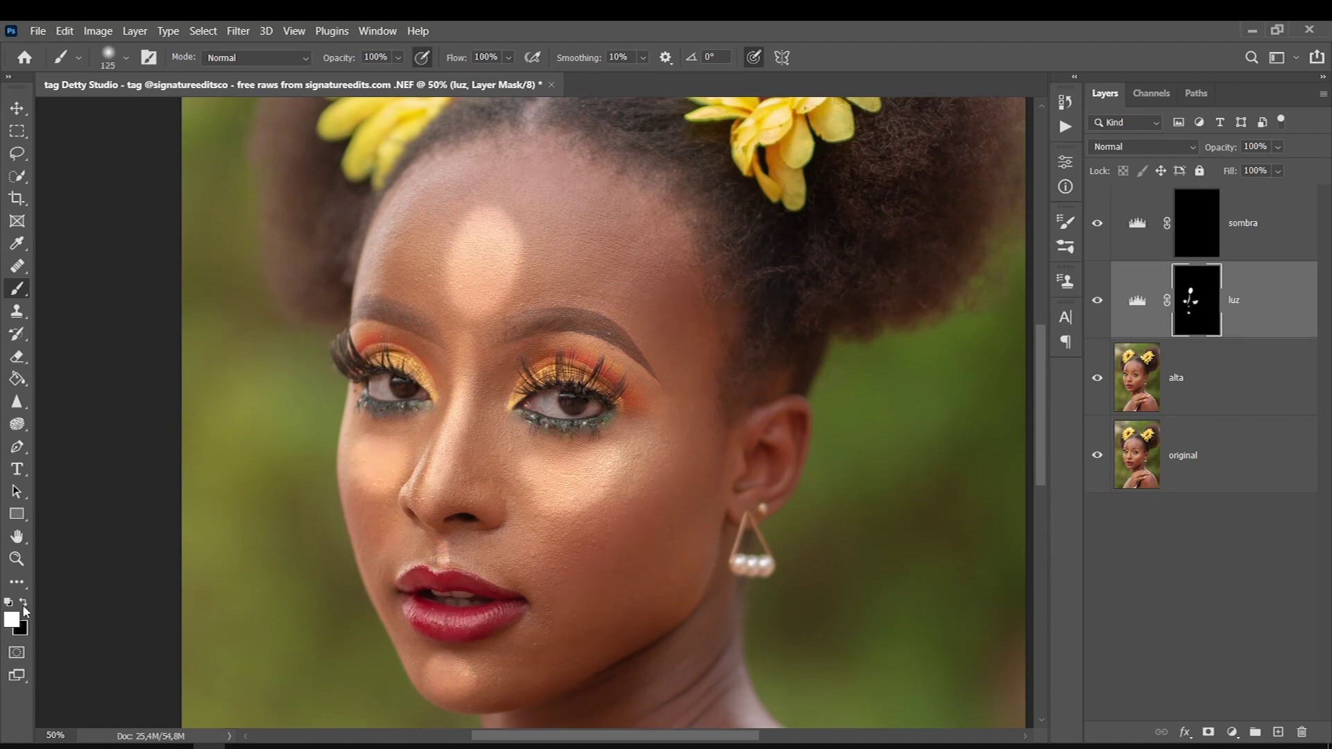
click(1201, 229)
key(bracketright)
key(bracketright)
key(bracketright)
key(bracketright)
key(bracketright)
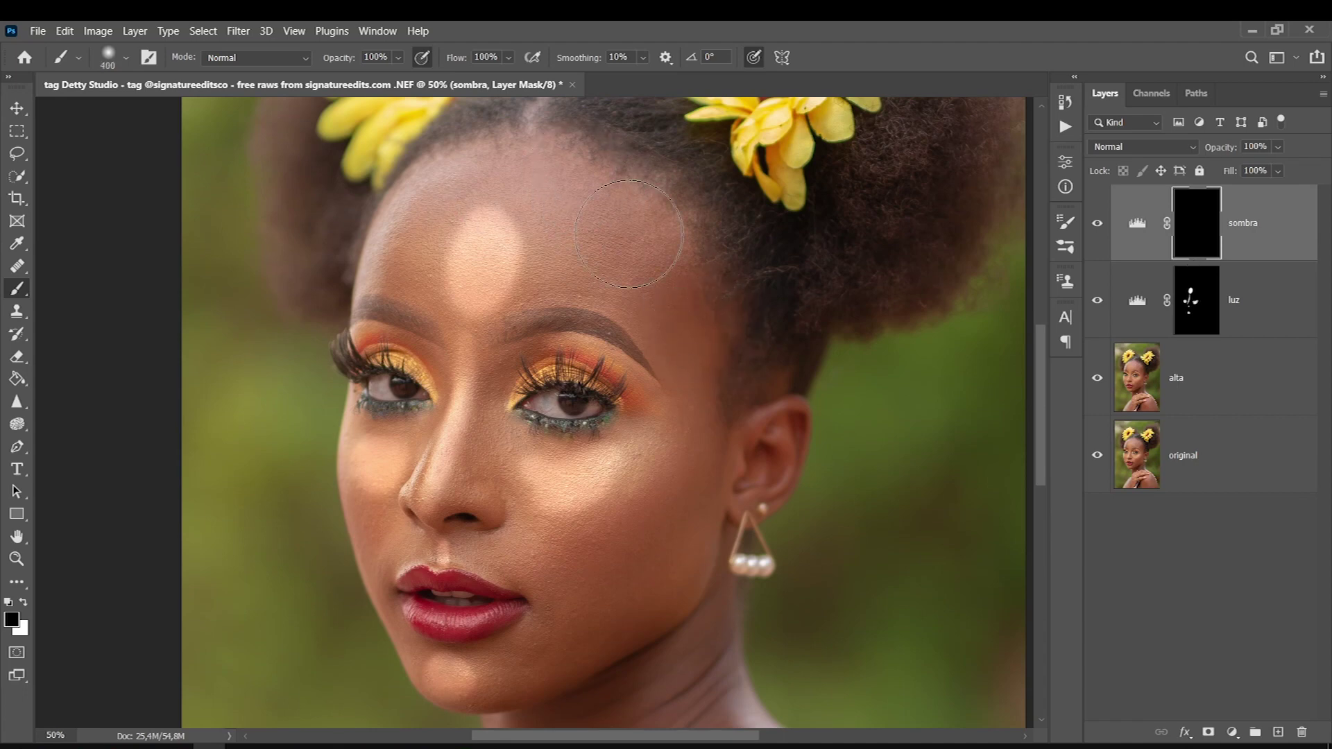
Paint white shadow contours along the temple, beneath the cheekbone and the jawline.
click(24, 602)
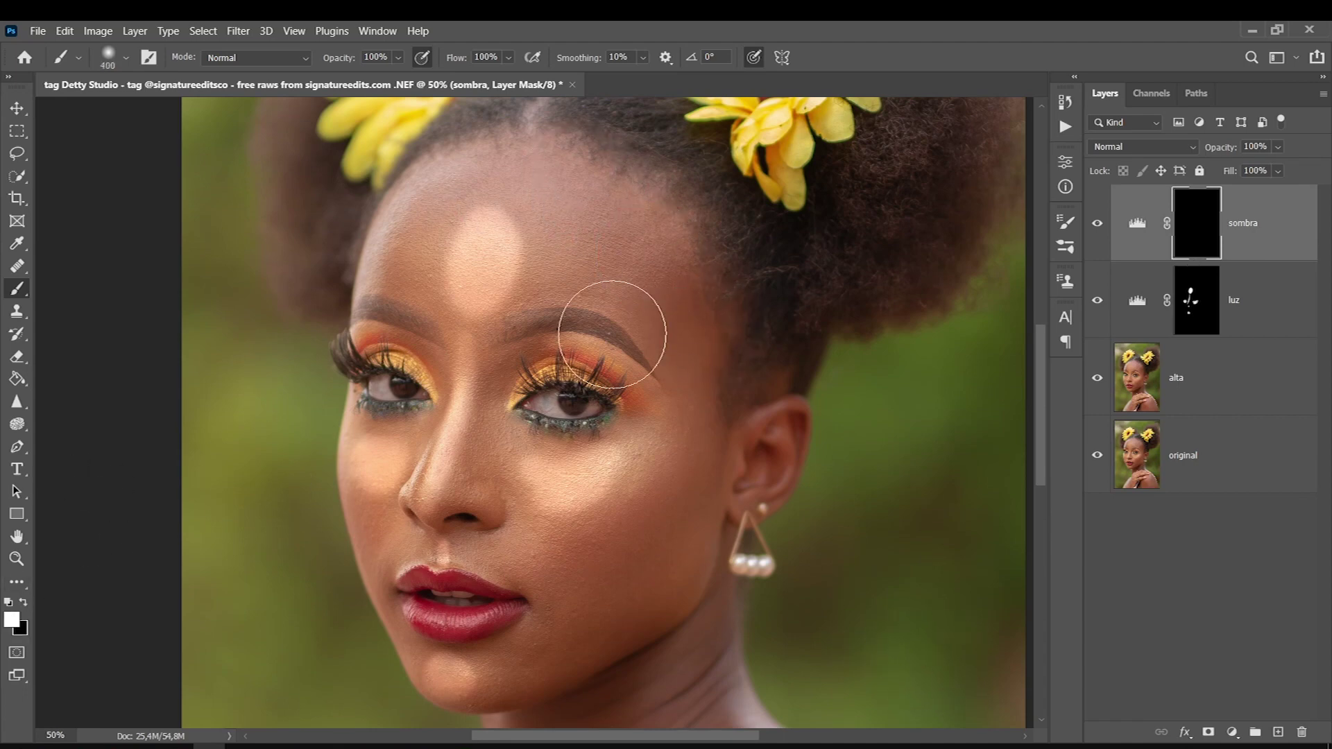
drag(638, 180, 693, 336)
key(bracketleft)
key(bracketleft)
key(bracketleft)
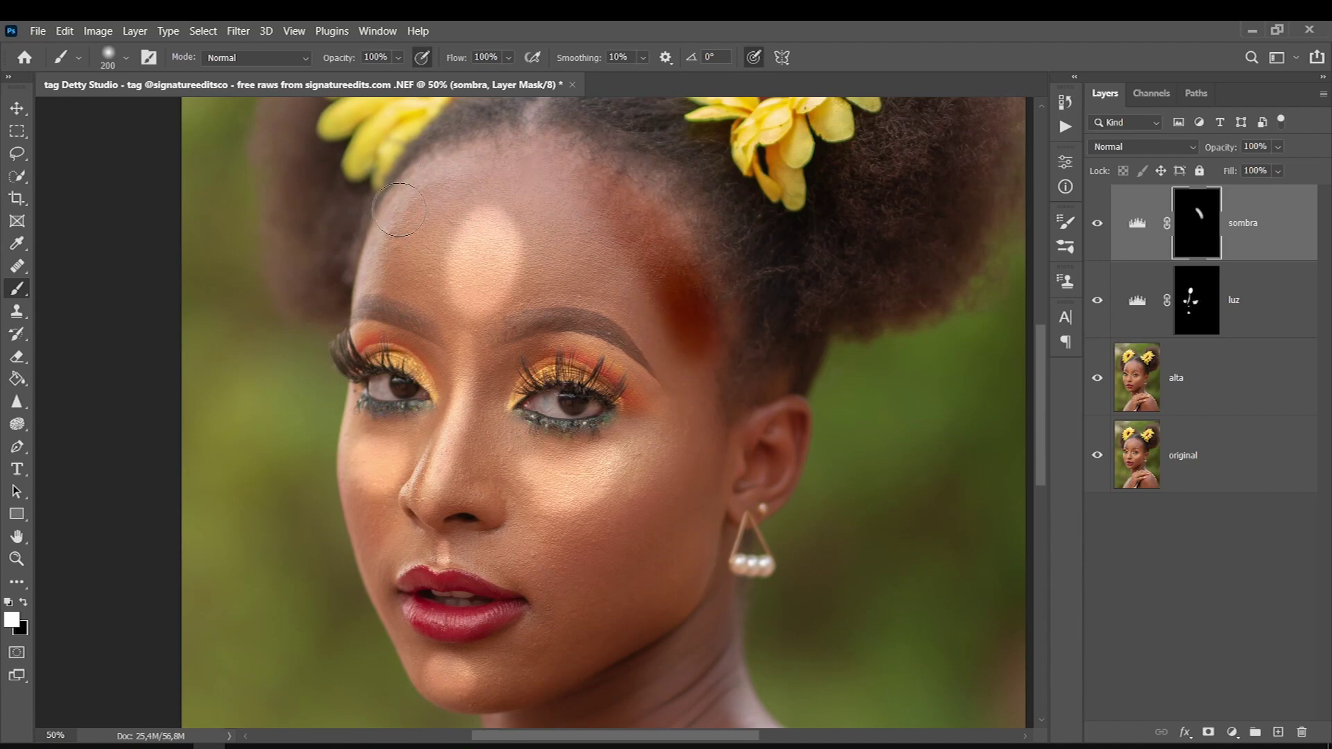
key(bracketright)
mouse_move(657, 506)
mouse_down()
mouse_move(689, 472)
mouse_move(571, 556)
mouse_move(689, 446)
mouse_up()
key(bracketleft)
key(bracketleft)
key(bracketleft)
key(bracketright)
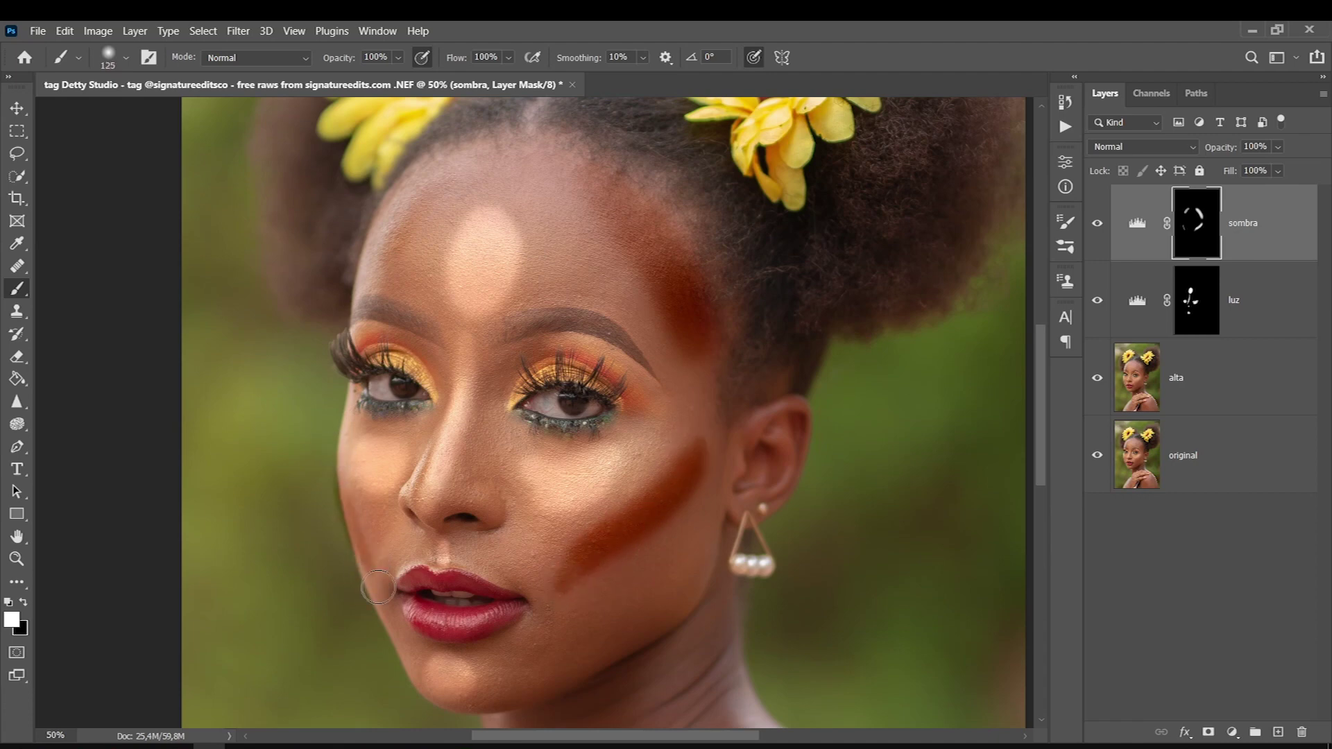
drag(545, 677, 697, 565)
key(bracketleft)
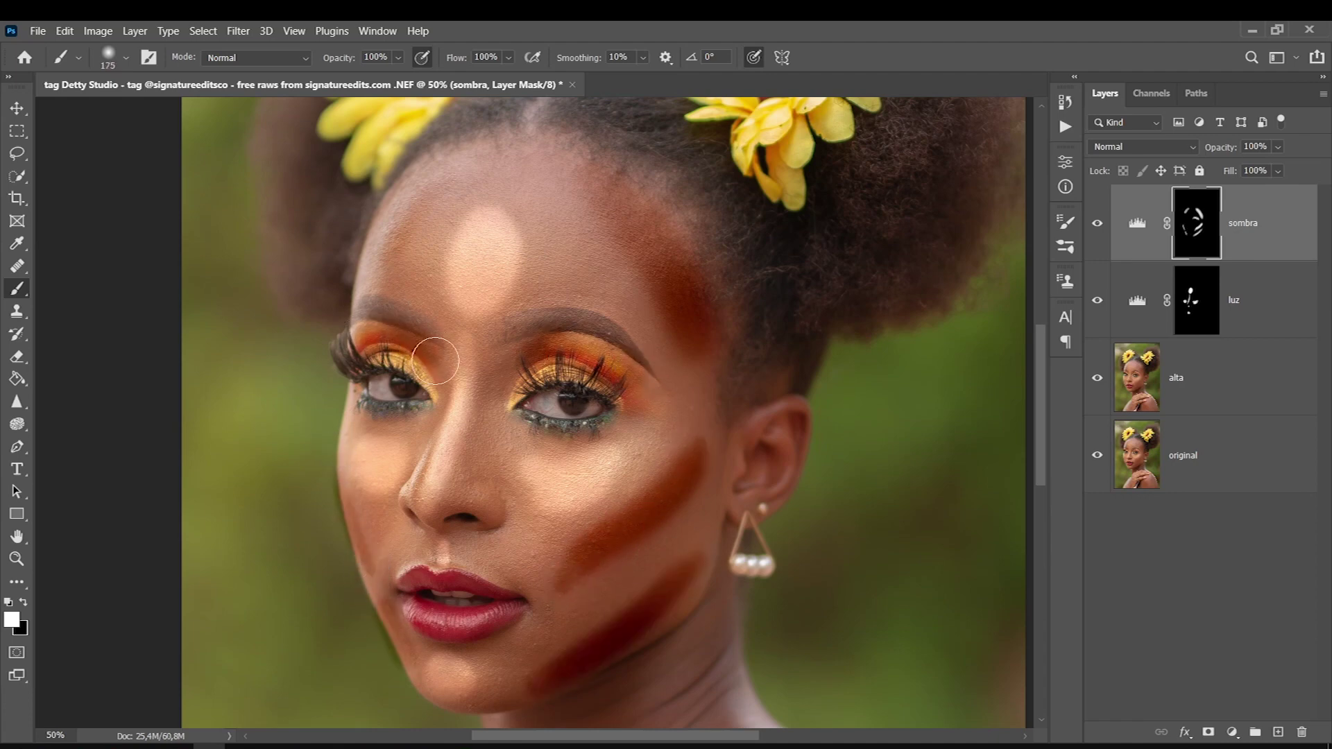
Select the sombra adjustment and fit the whole image in view.
click(1148, 224)
key(ctrl+0)
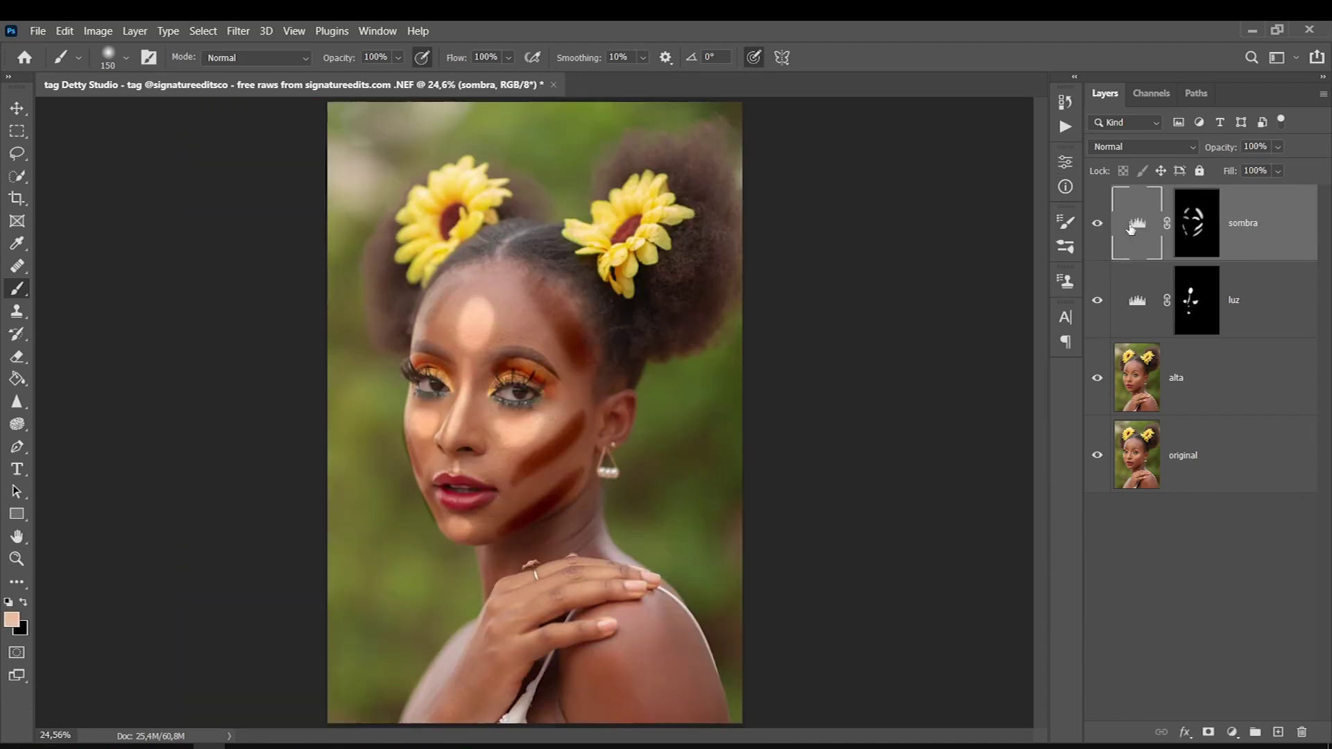
double_click(1196, 233)
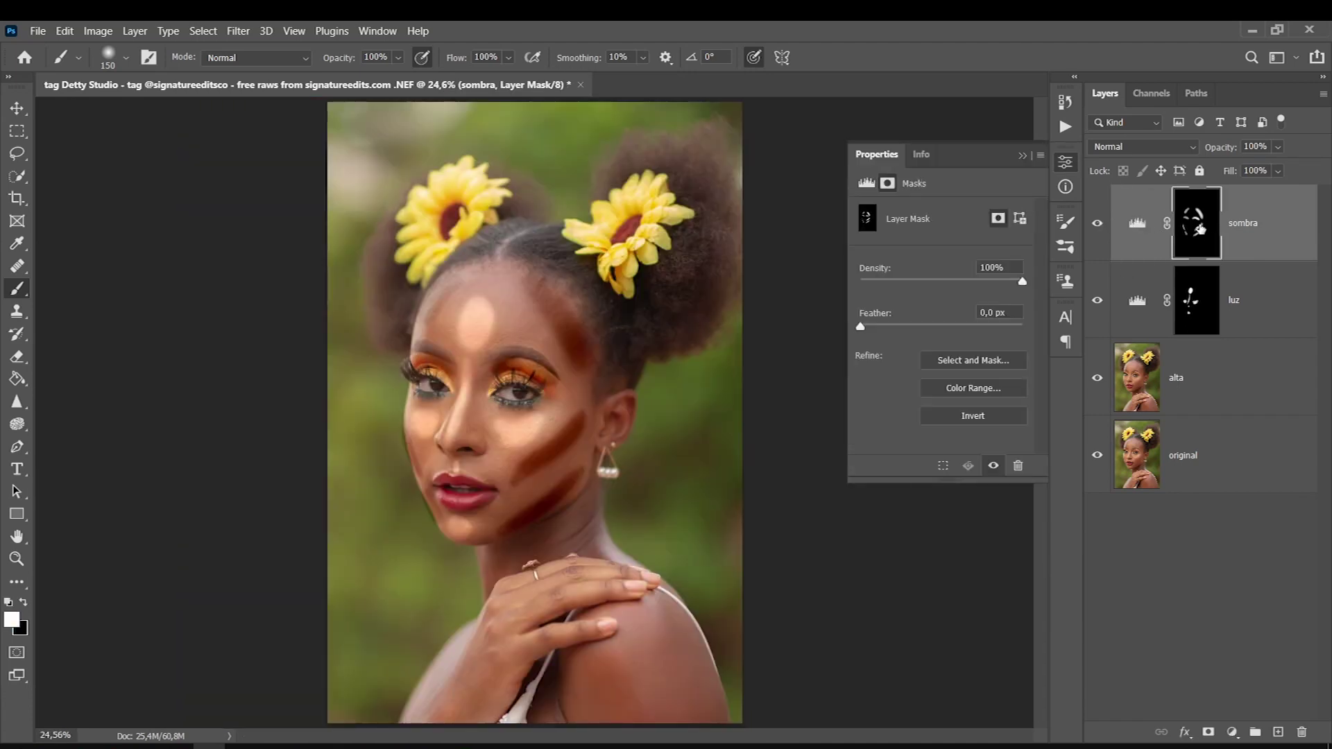
Feather the sombra mask to 118.8 px and the luz mask to 53.4 px, then compare.
drag(900, 332, 983, 333)
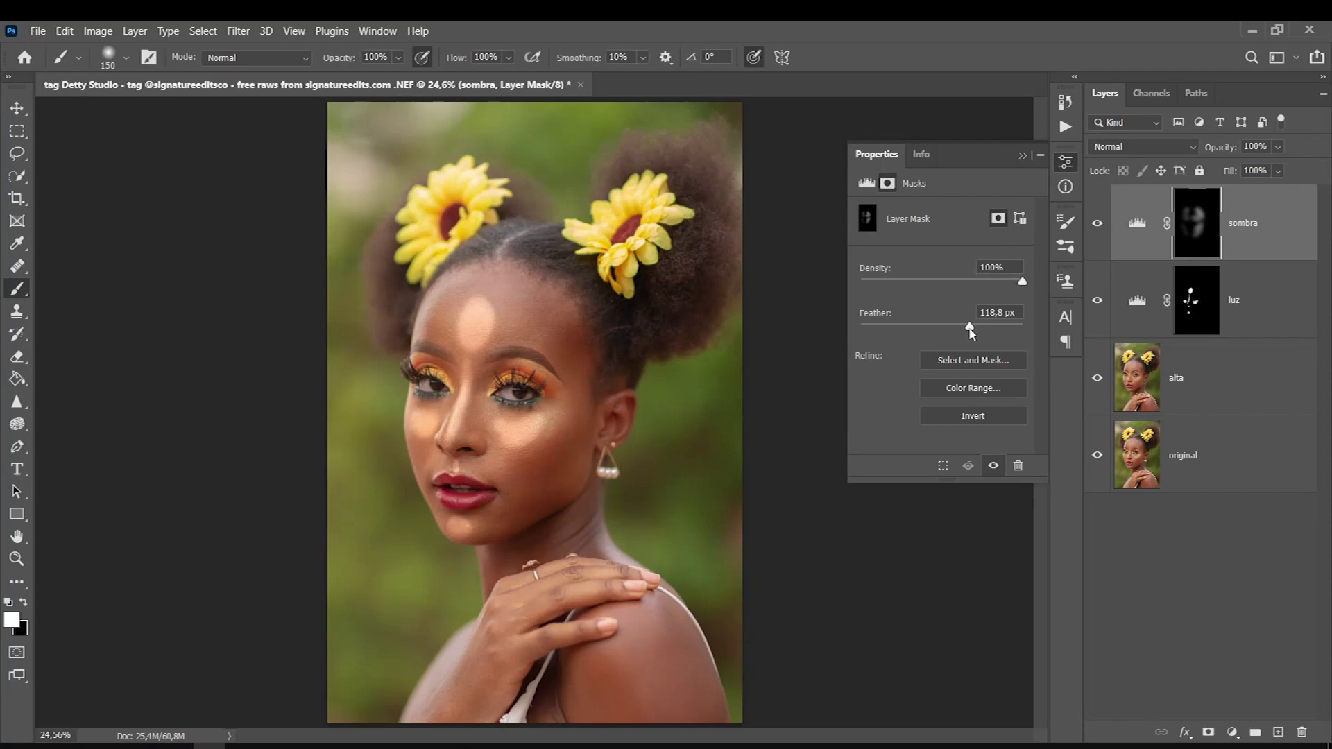
click(1187, 305)
click(936, 331)
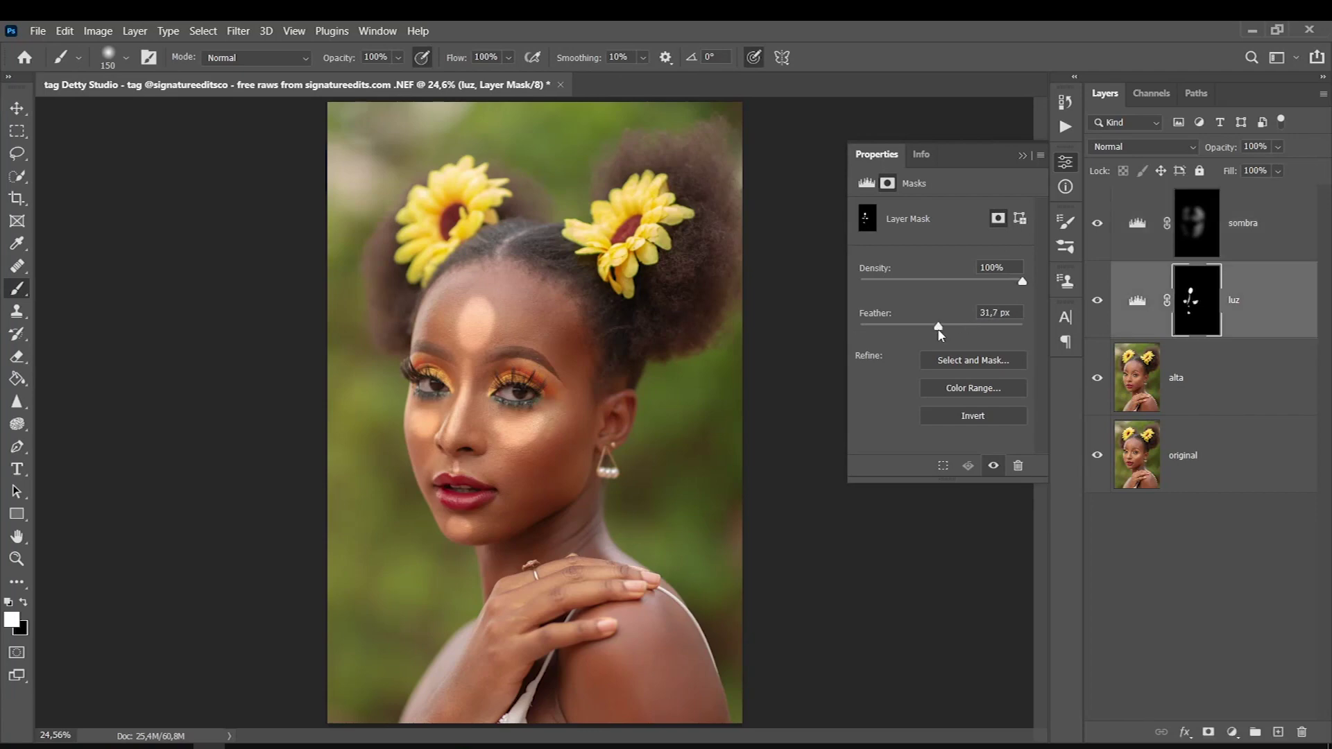
drag(941, 335, 952, 334)
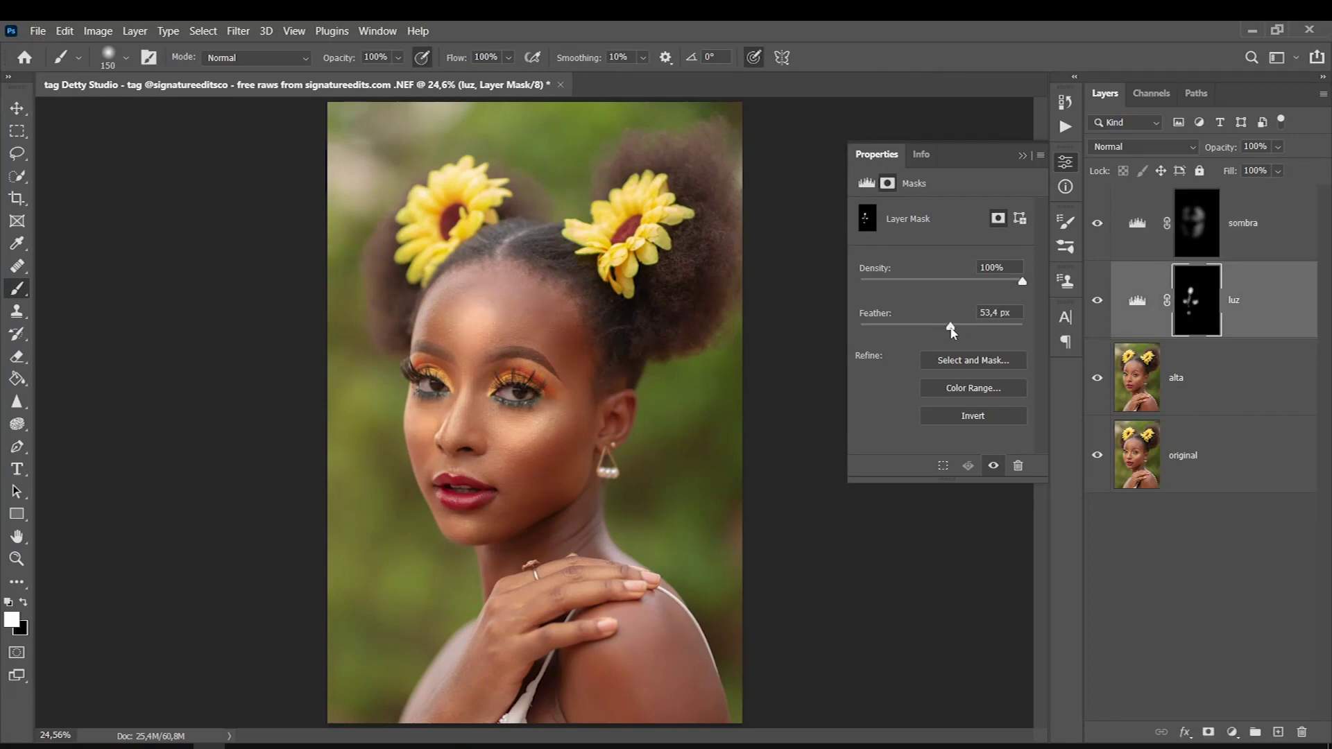
click(1023, 157)
click(1097, 223)
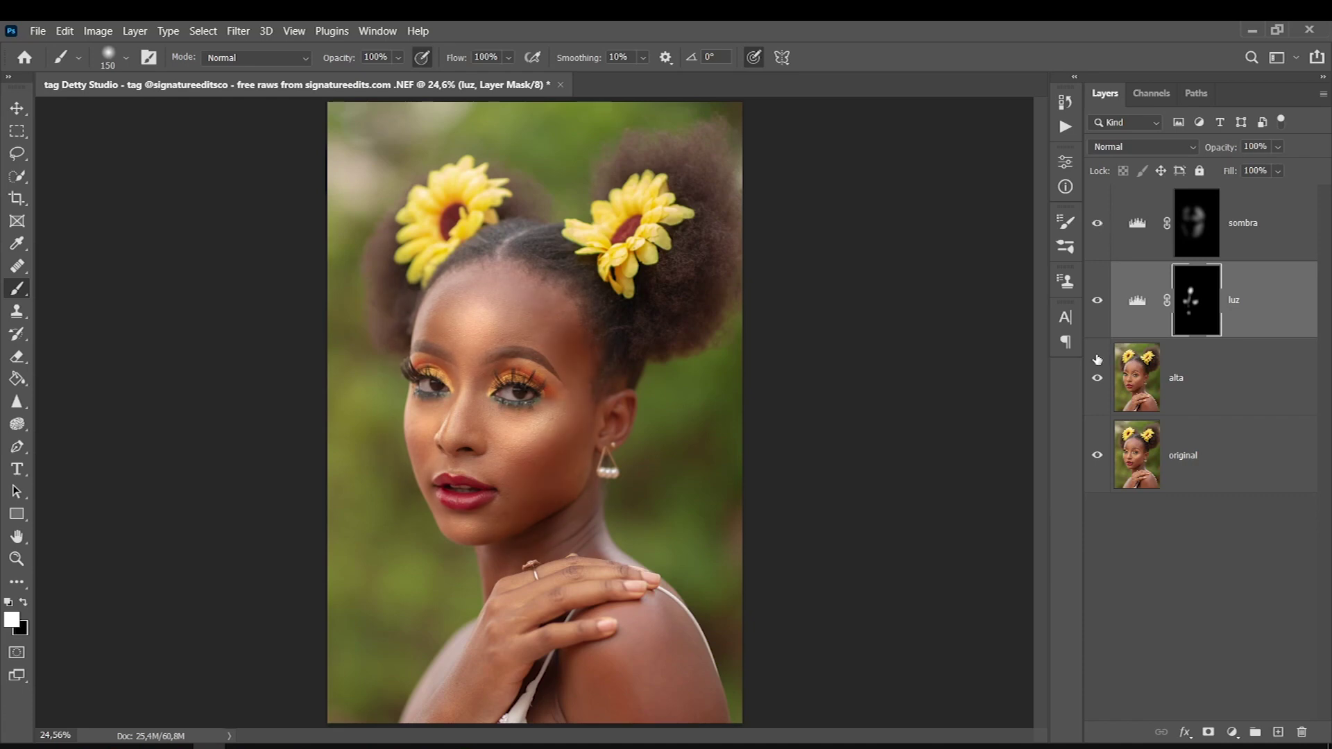
click(1097, 378)
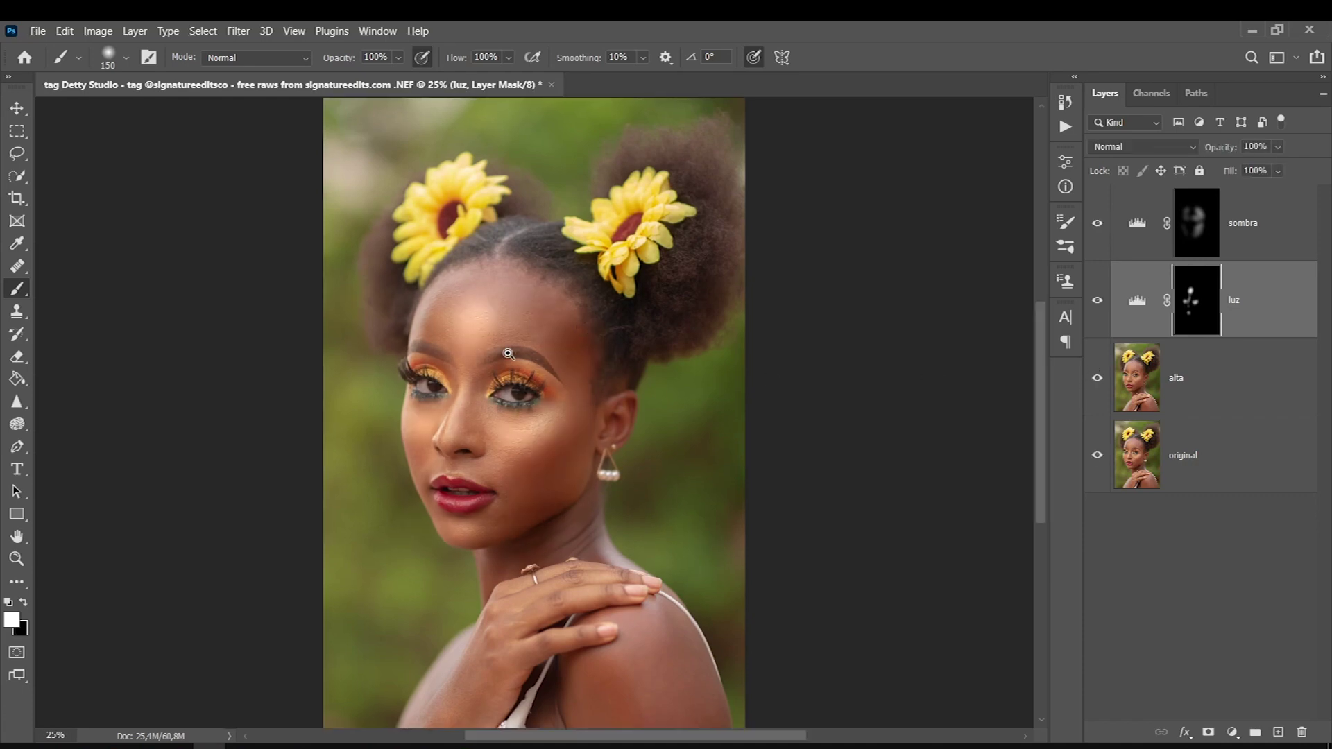
Hide sombra and give luz a Blend If Underlying Layer split at 119/255.
ctrl+click(509, 355)
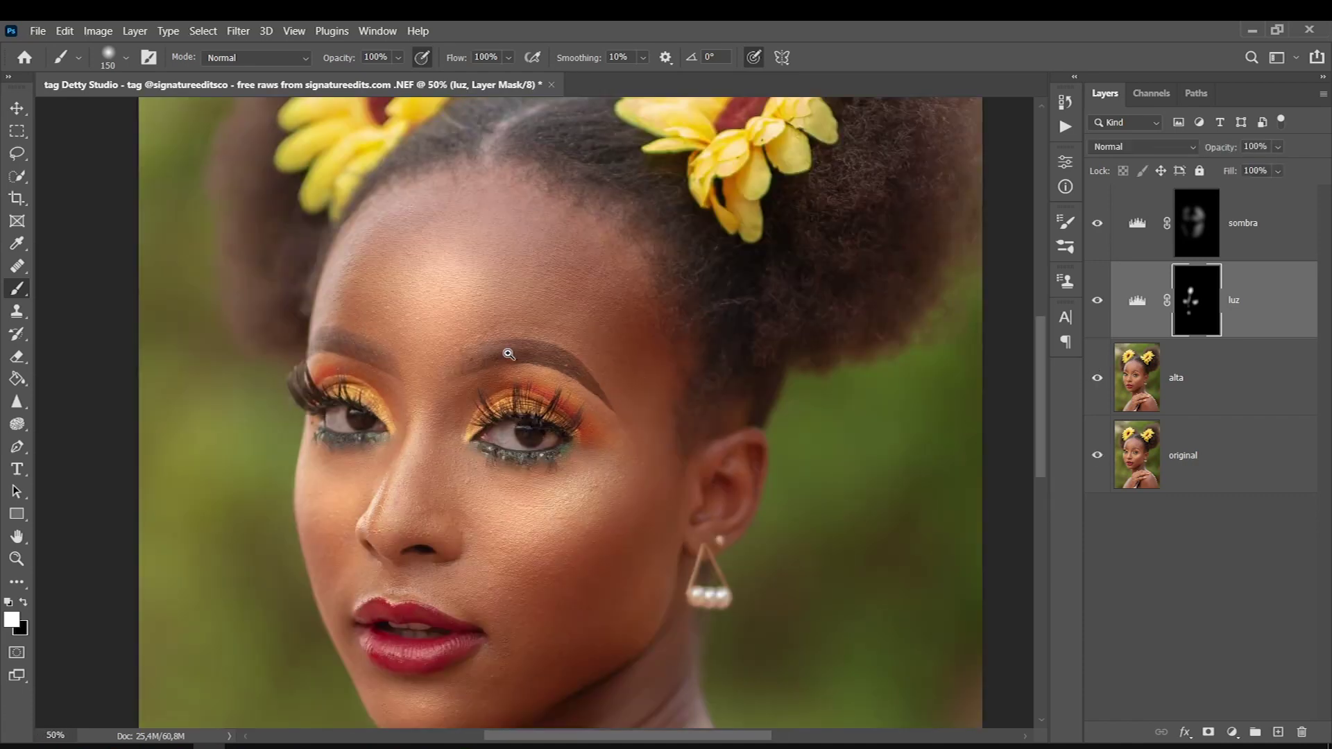
click(1097, 223)
click(1097, 302)
click(1133, 309)
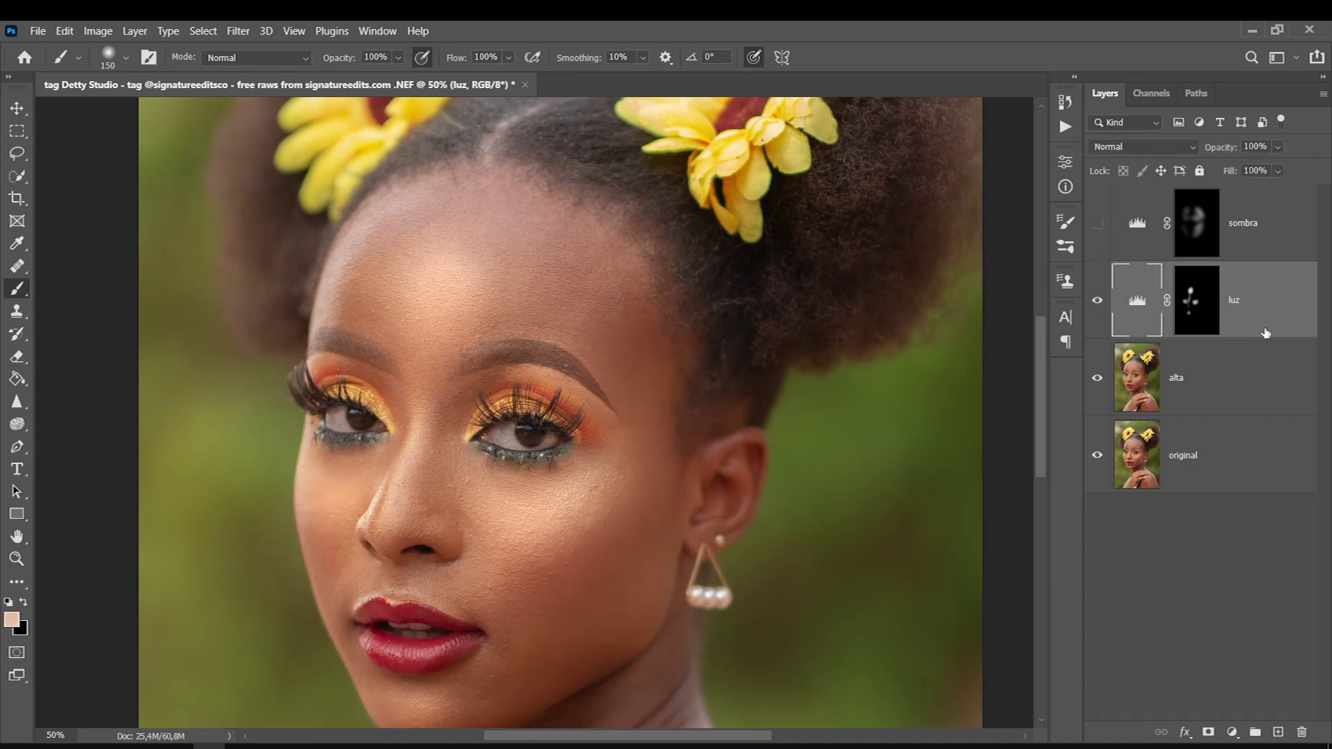
double_click(1274, 326)
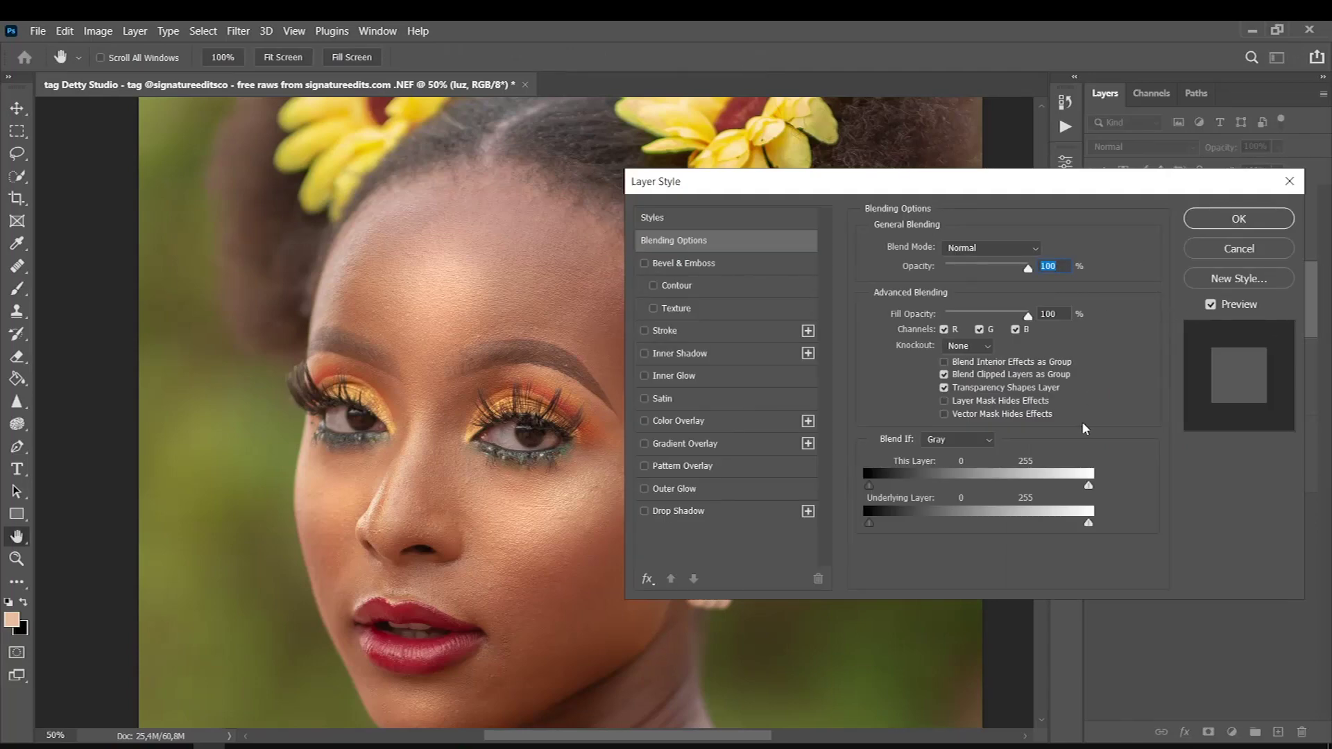
mouse_move(1089, 524)
mouse_down()
mouse_move(943, 522)
mouse_move(1089, 524)
mouse_move(965, 524)
mouse_move(1089, 524)
mouse_move(1010, 523)
mouse_up()
key(alt)
drag(990, 526, 970, 525)
click(1219, 219)
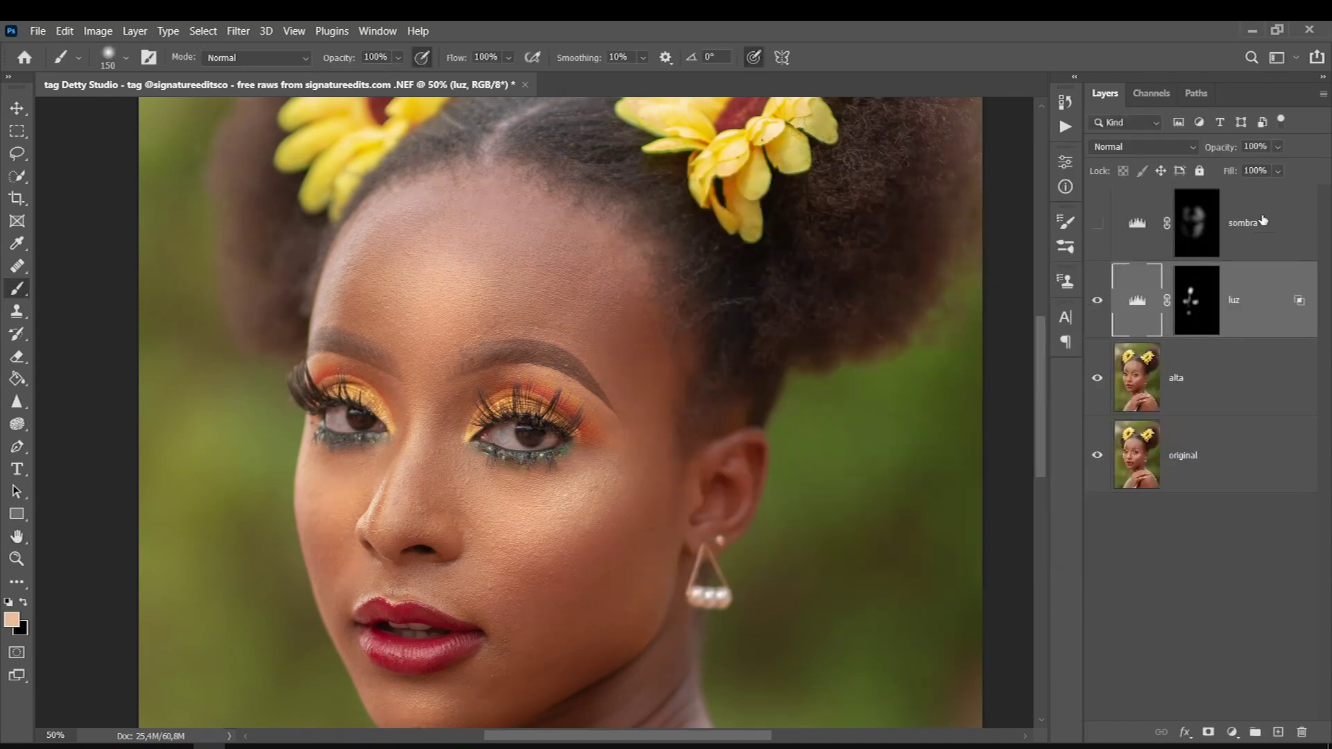
Lower luz's opacity to 83% and show sombra again.
click(1278, 147)
drag(1296, 170, 1273, 168)
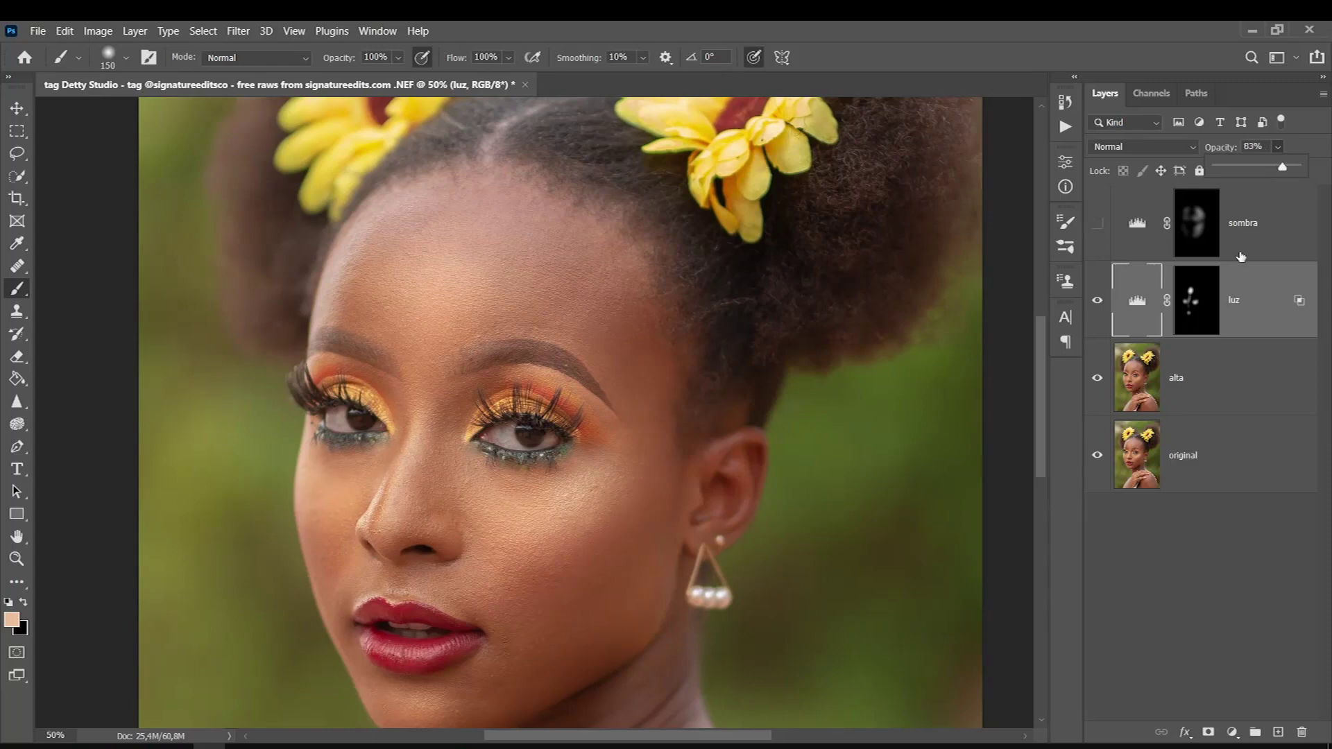
click(1196, 208)
click(1095, 225)
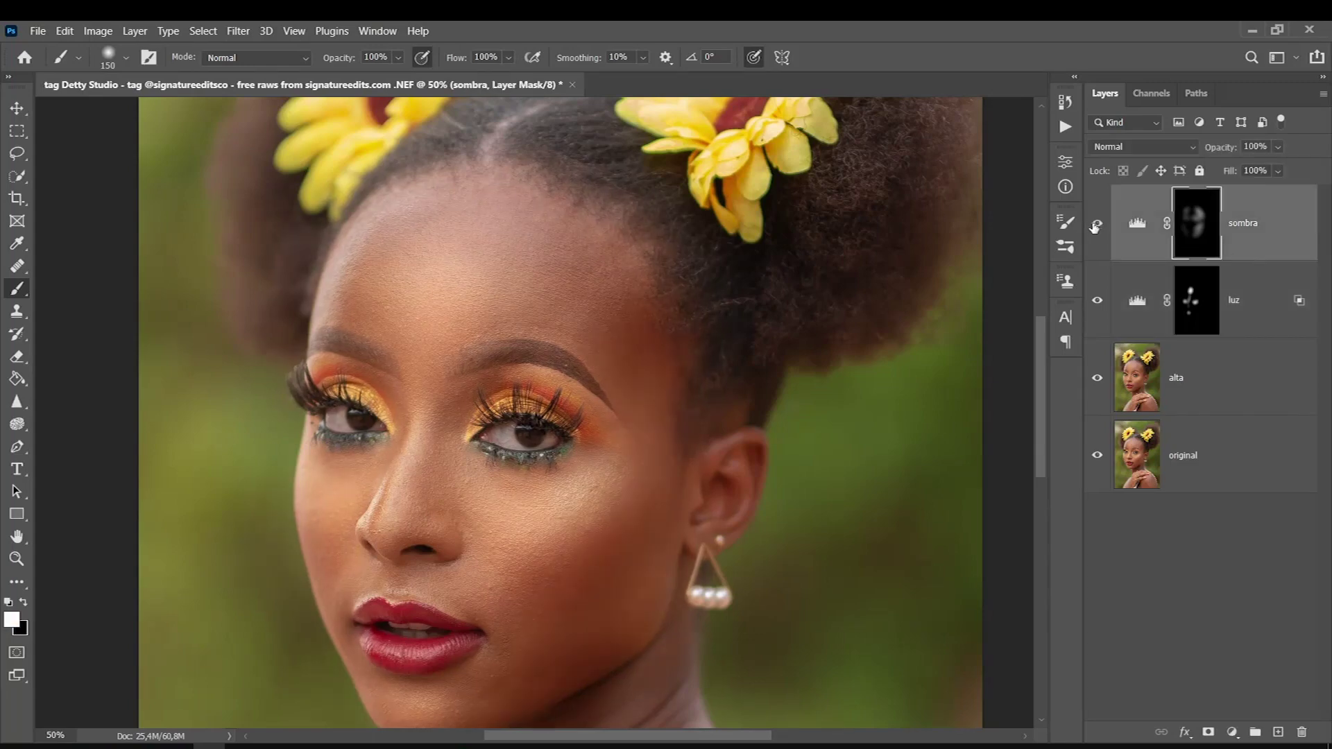
key(ctrl+2)
Give sombra a Blend If Underlying Layer split at 0/98.
double_click(1251, 251)
key(alt)
mouse_move(876, 529)
mouse_down()
mouse_move(942, 533)
mouse_move(834, 532)
mouse_up()
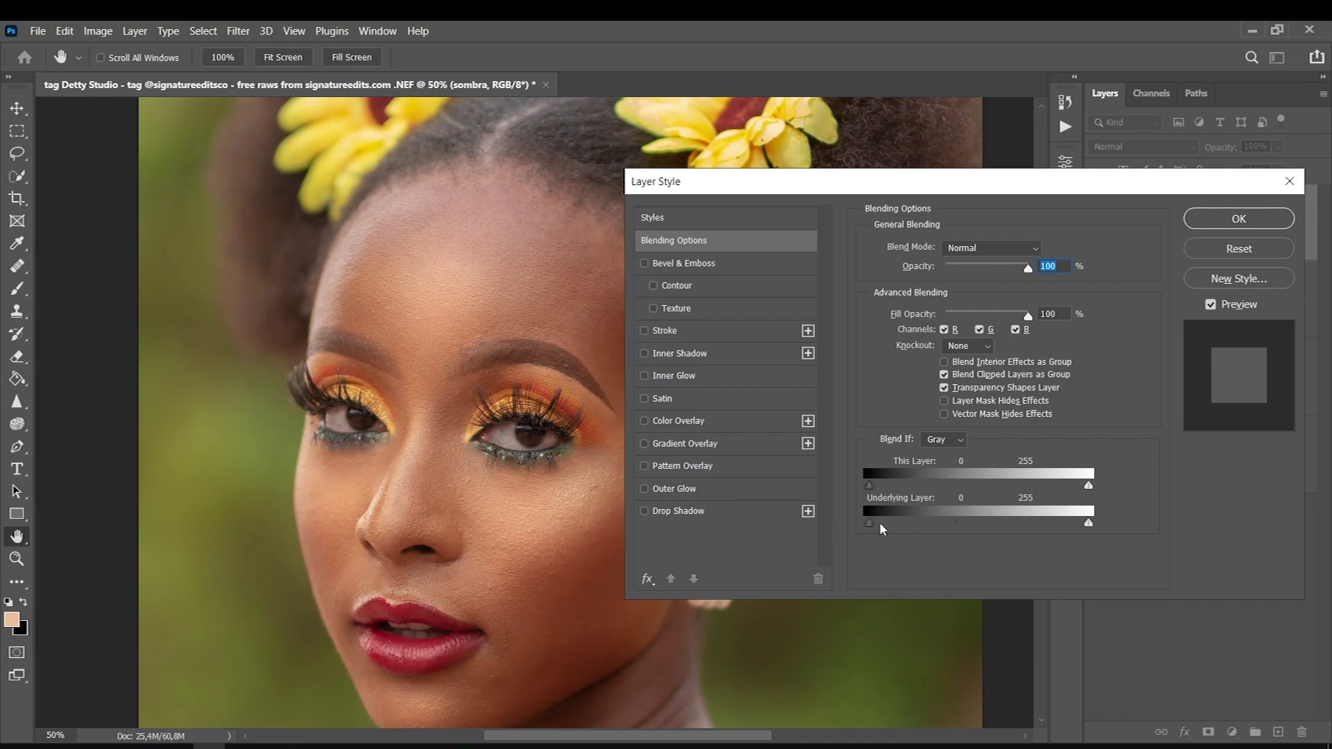
drag(872, 526, 969, 528)
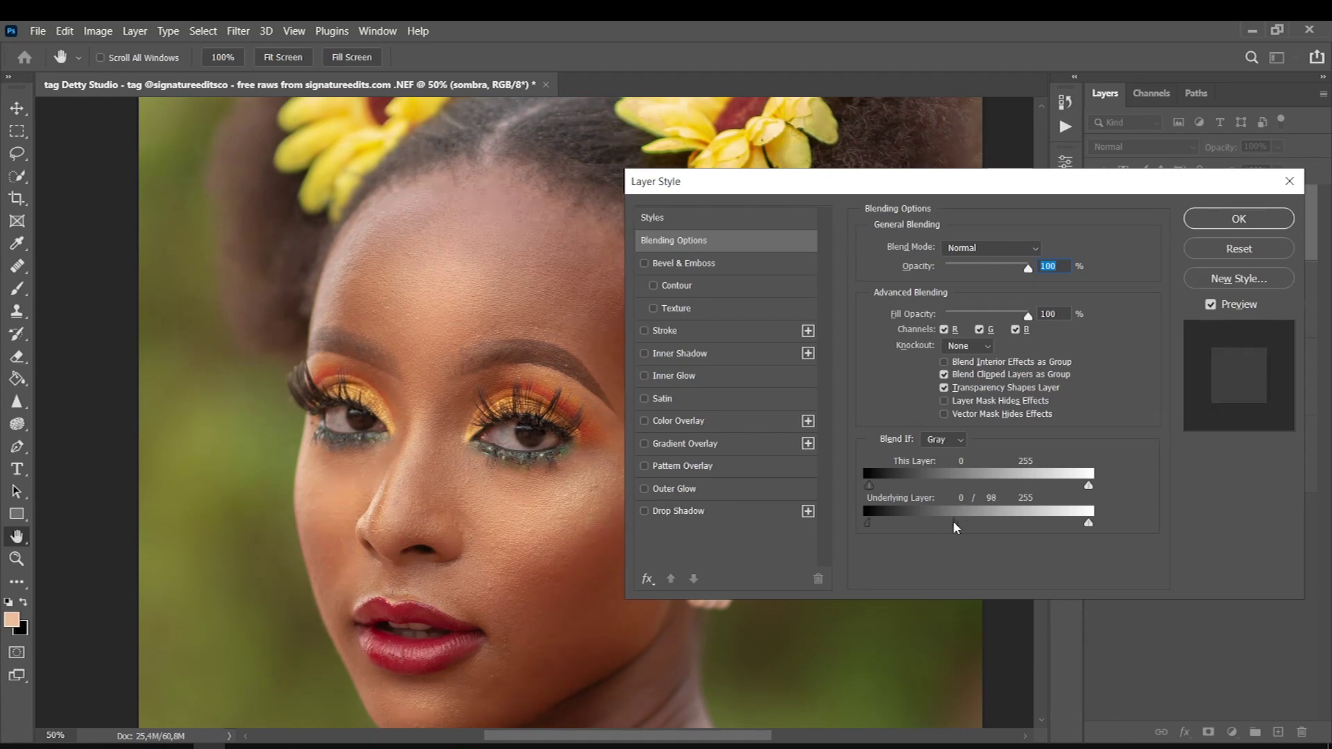
click(1239, 219)
Lower sombra's opacity to about 60%.
click(1278, 146)
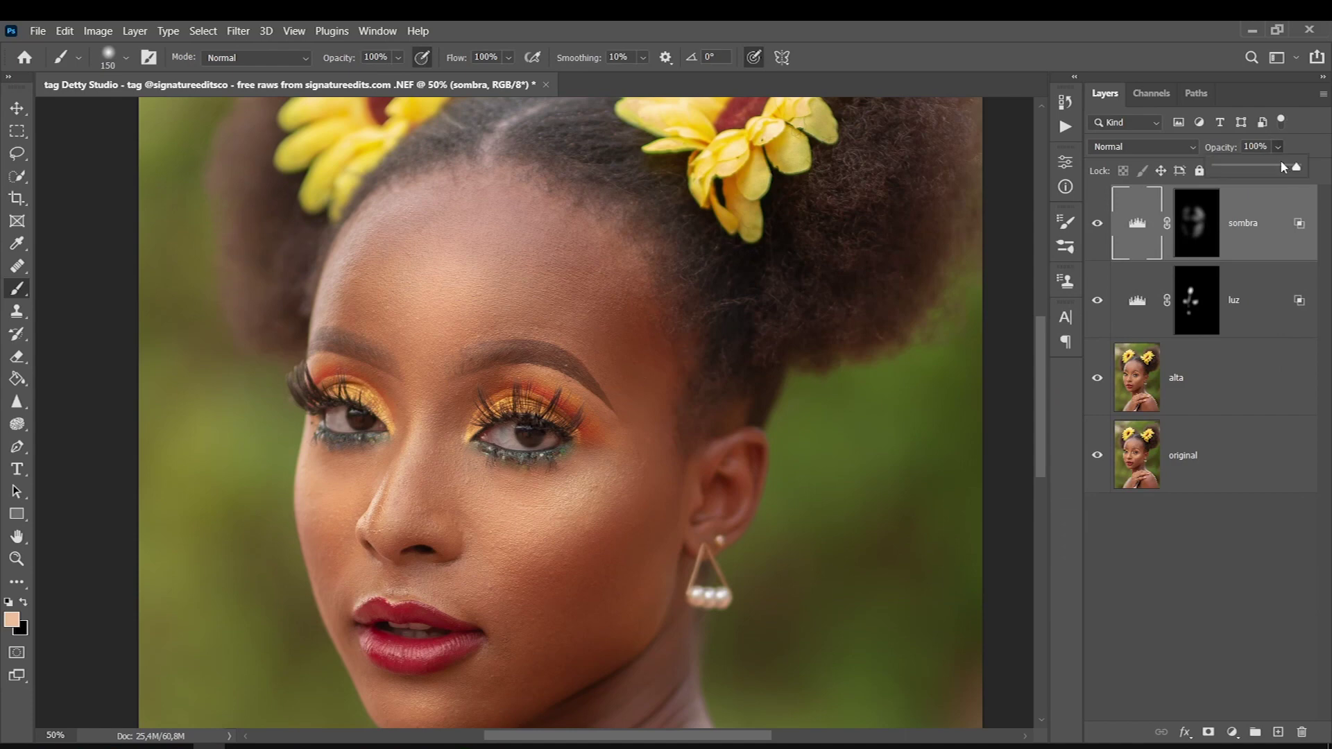
drag(1281, 165, 1265, 170)
key(alt+bracketleft)
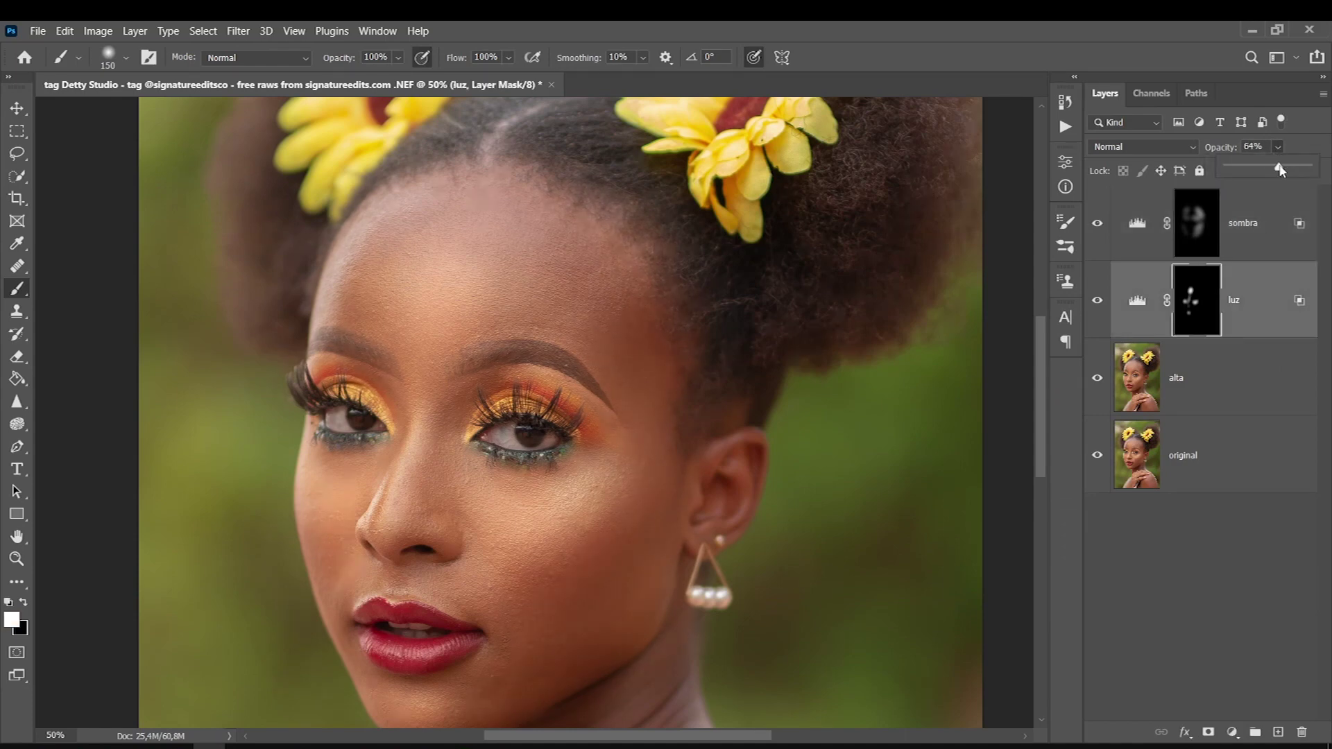
Apply luz's opacity change and compare the zoomed-in face against the original.
key(Return)
key(ctrl+0)
ctrl+click(536, 324)
ctrl+click(485, 379)
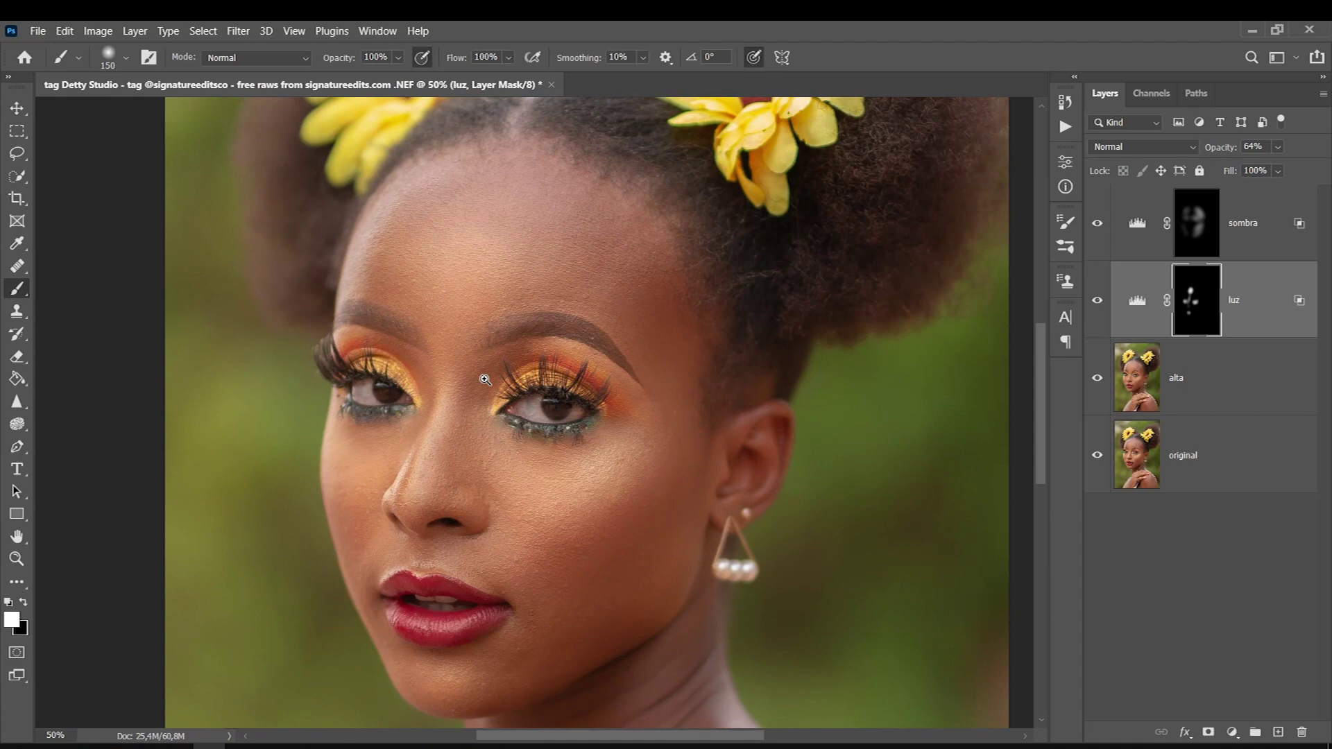
alt+click(1097, 458)
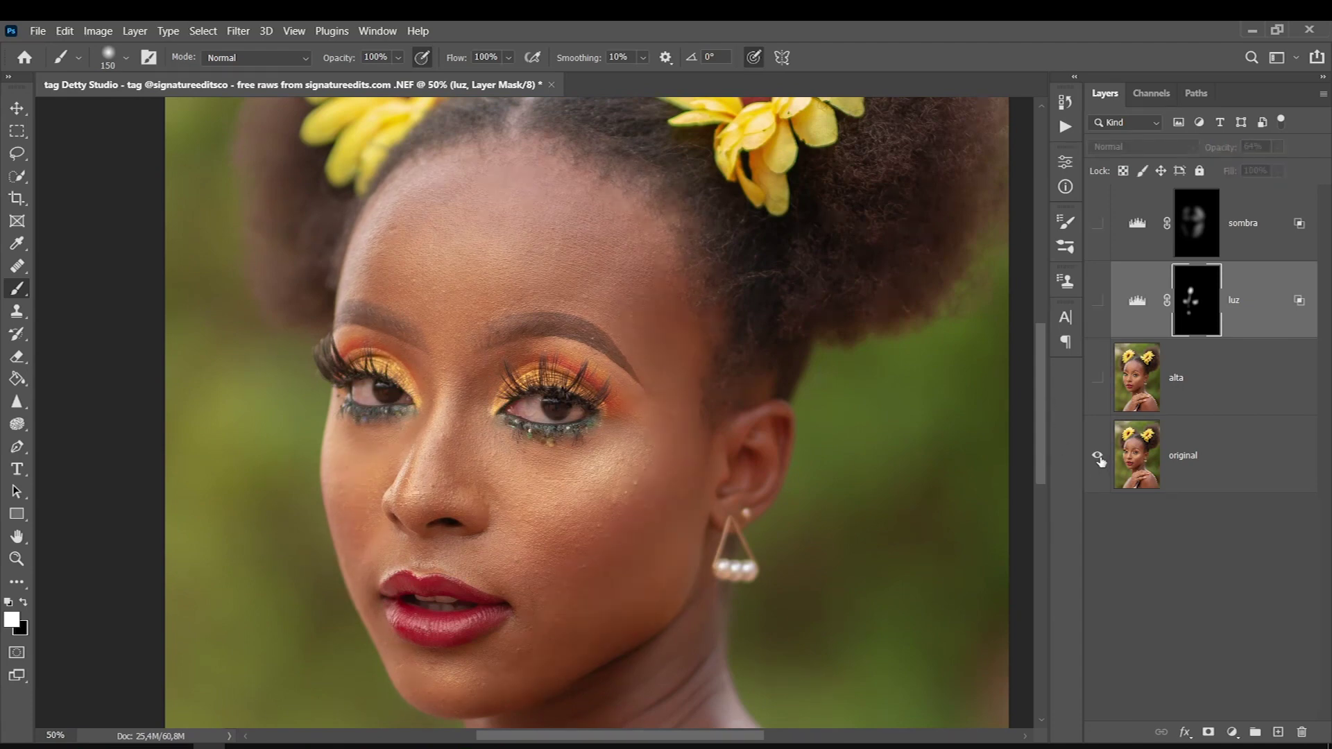
alt+click(1098, 458)
alt+click(1097, 458)
alt+click(1097, 458)
alt+click(1097, 458)
alt+click(1097, 457)
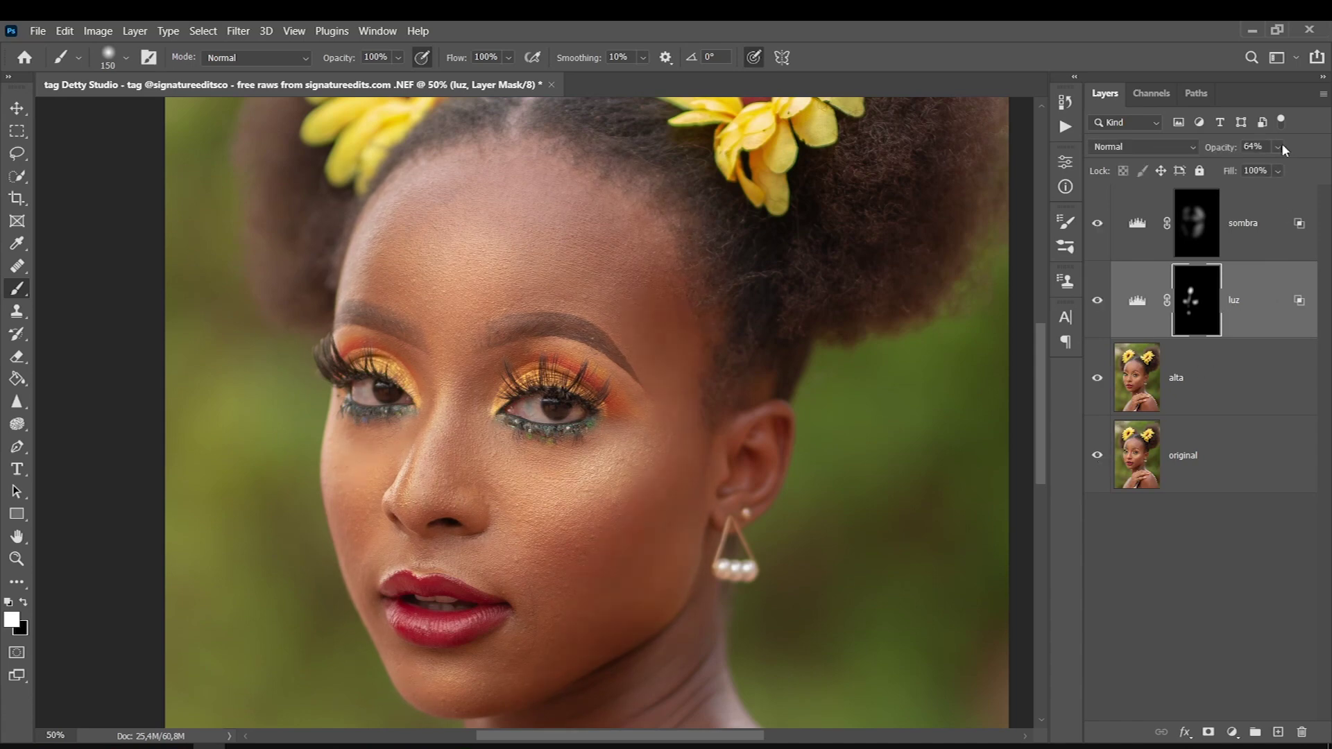
Lower luz's opacity to 53% and toggle alta to compare the retouch.
drag(1283, 167, 1275, 167)
key(alt+bracketright)
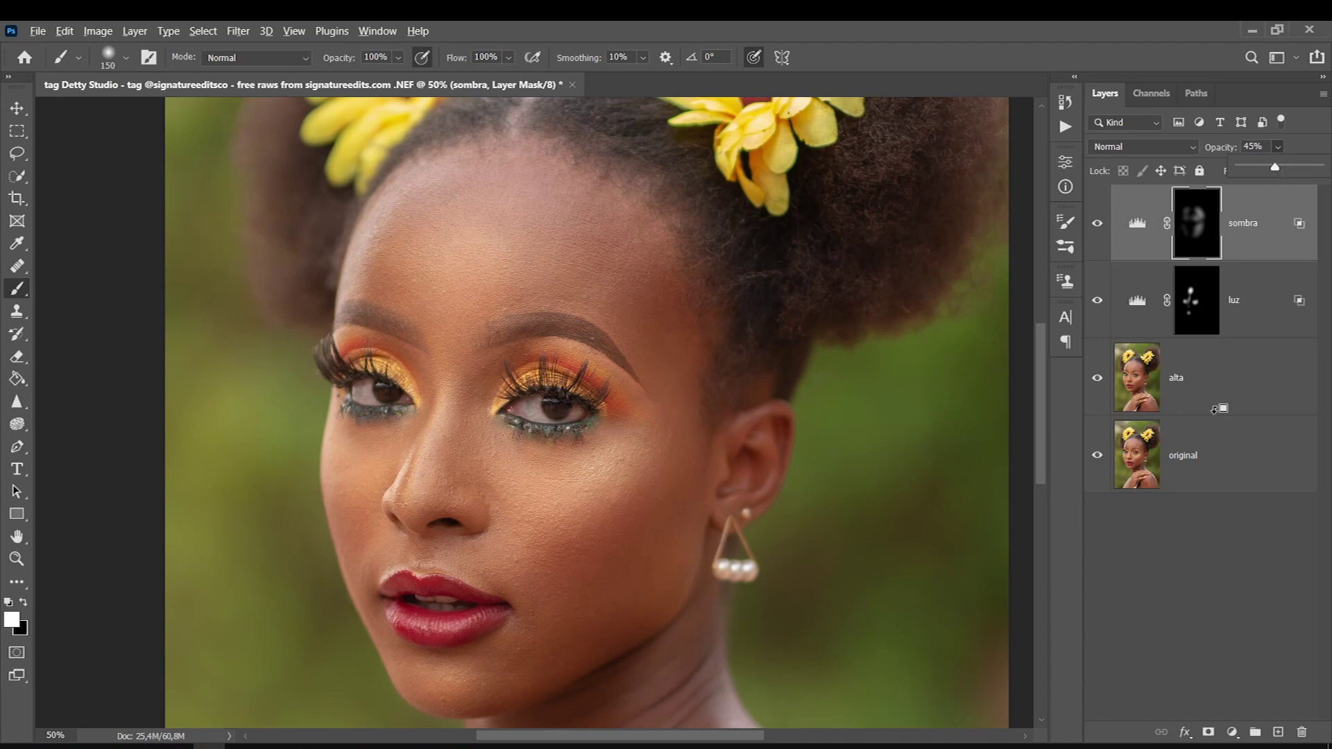
click(1096, 378)
click(1097, 378)
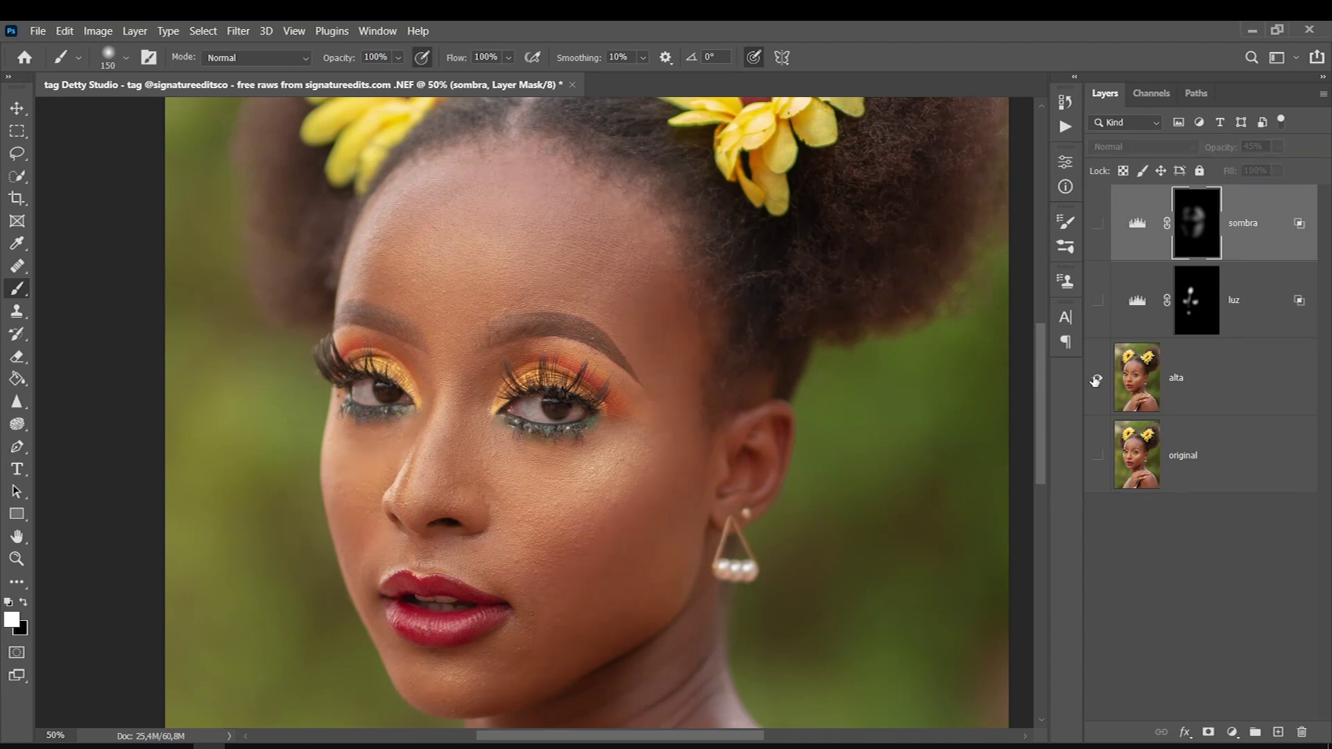
alt+click(1096, 380)
alt+click(1096, 380)
alt+click(1096, 380)
alt+click(1096, 380)
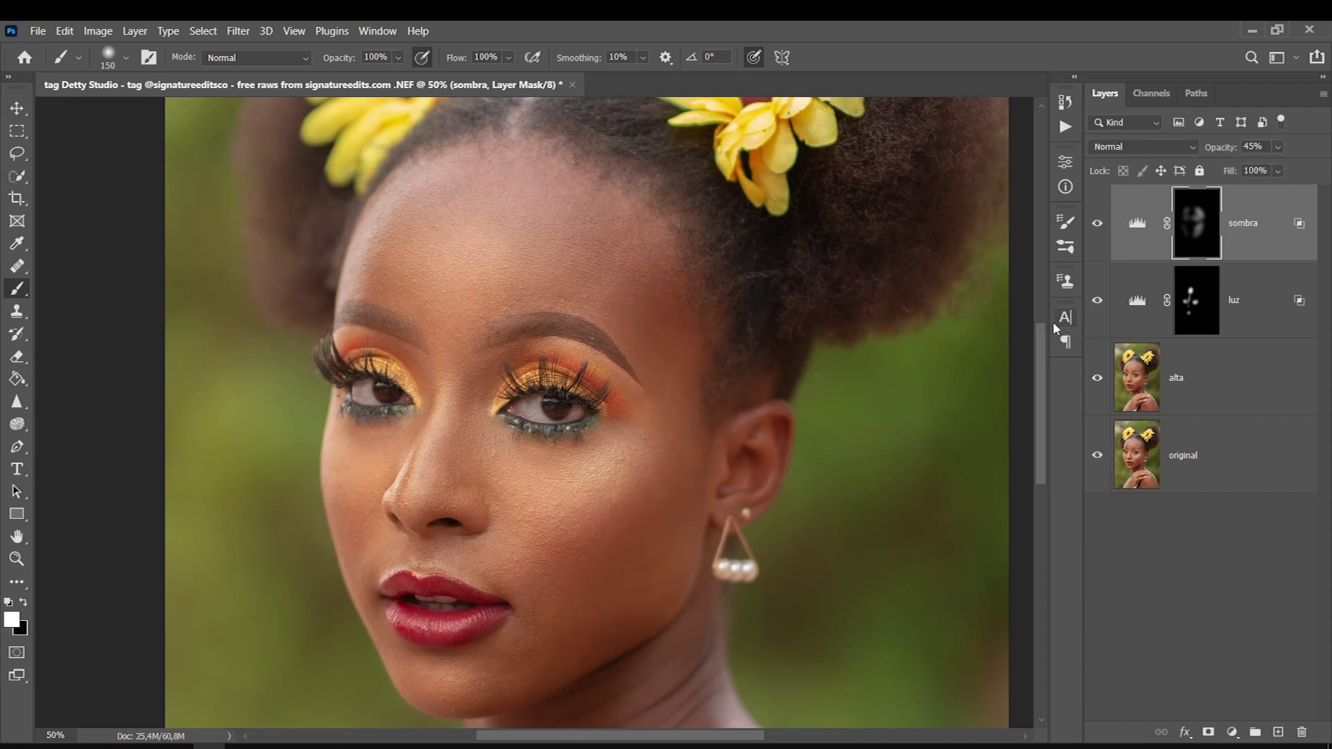
Raise the luz mask feather to about 95 px and hide luz to compare.
click(1194, 312)
double_click(1194, 313)
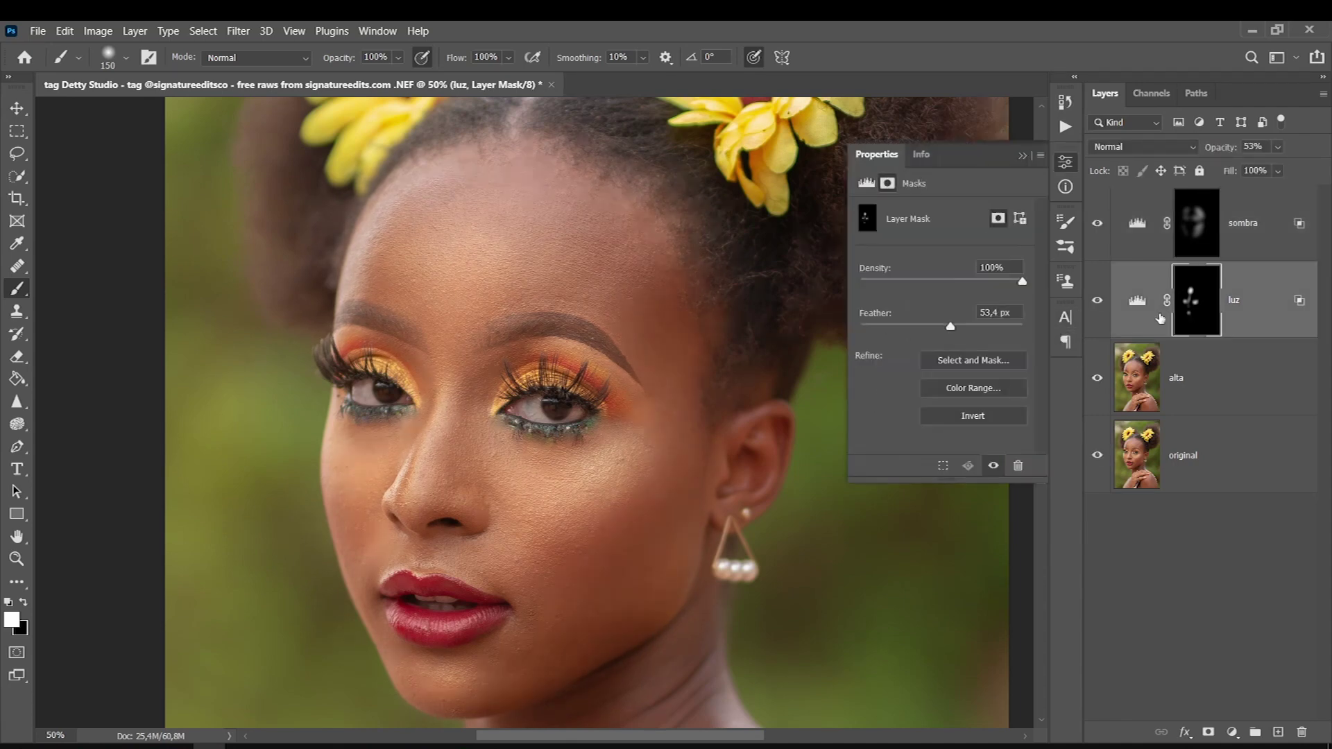
drag(948, 325, 959, 328)
drag(962, 332, 965, 330)
click(1021, 156)
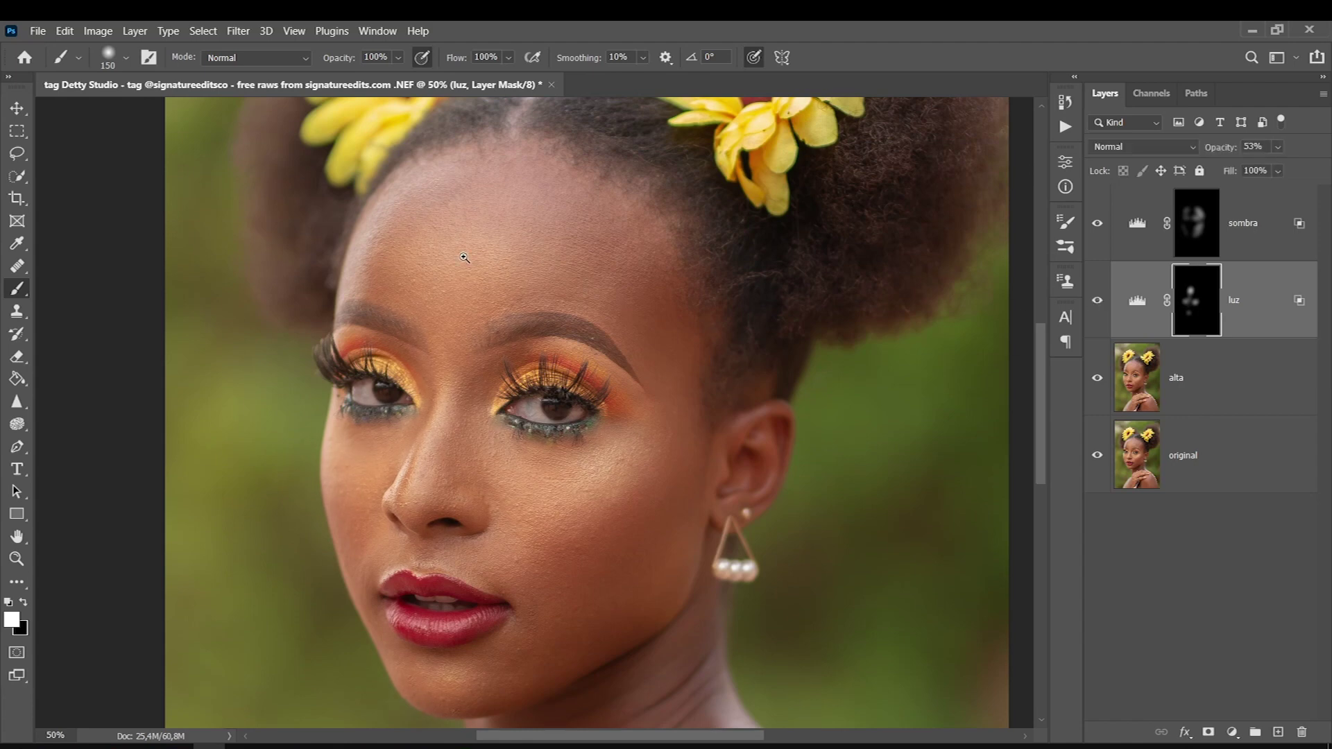
scroll(461, 274, up, 2)
click(1097, 301)
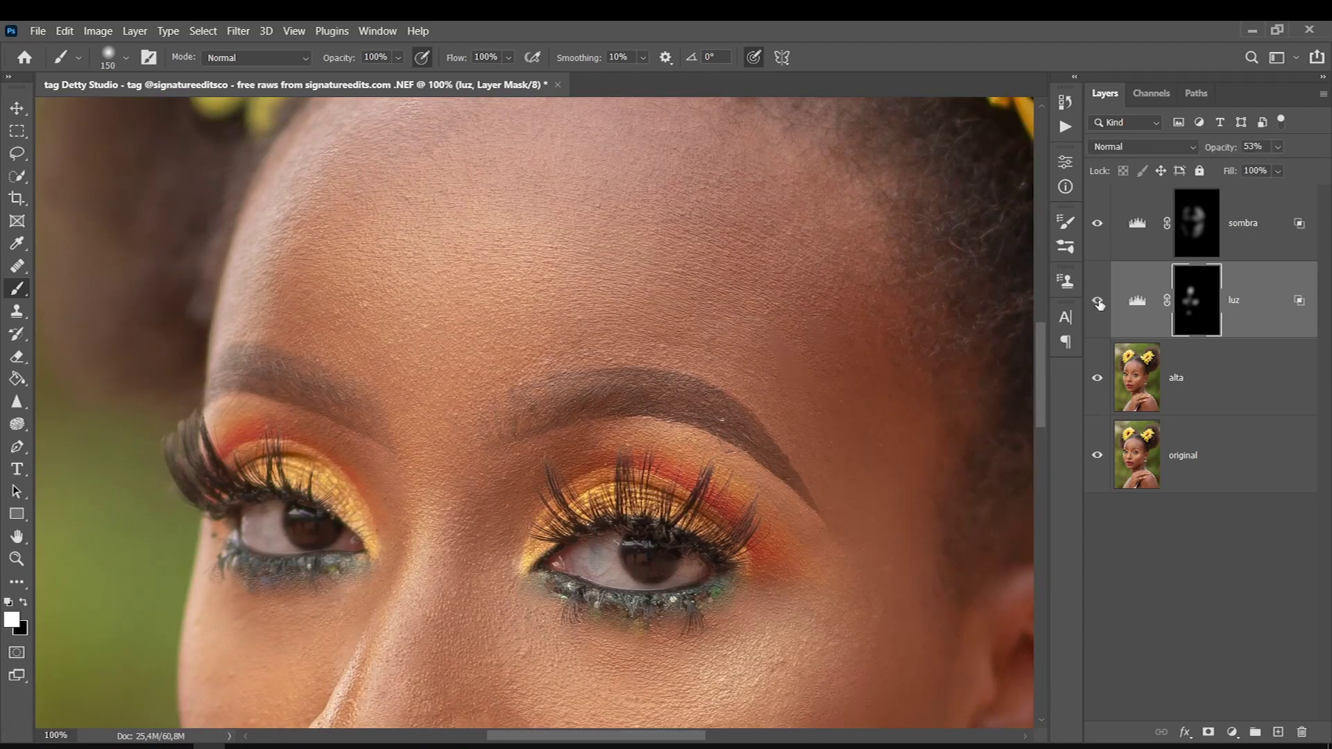
scroll(677, 392, down, 2)
scroll(676, 392, down, 2)
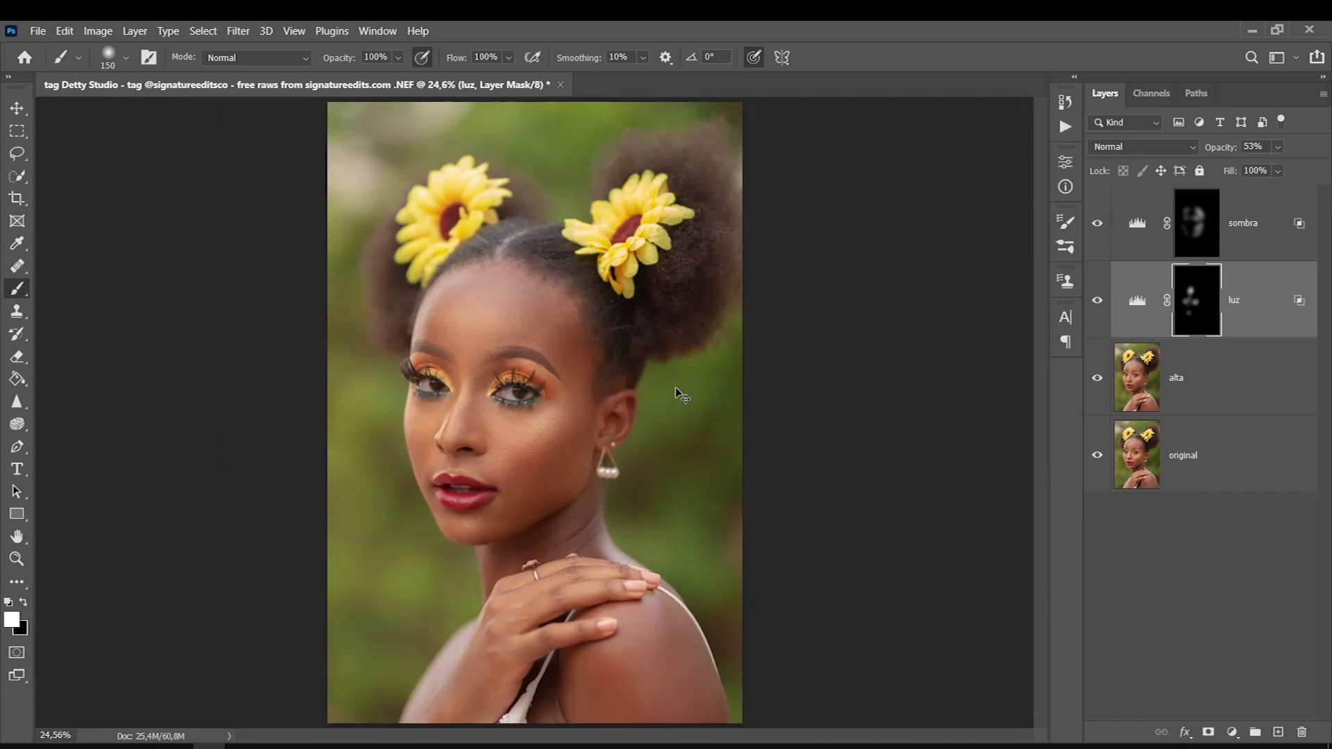
scroll(471, 396, up, 1)
scroll(585, 344, up, 1)
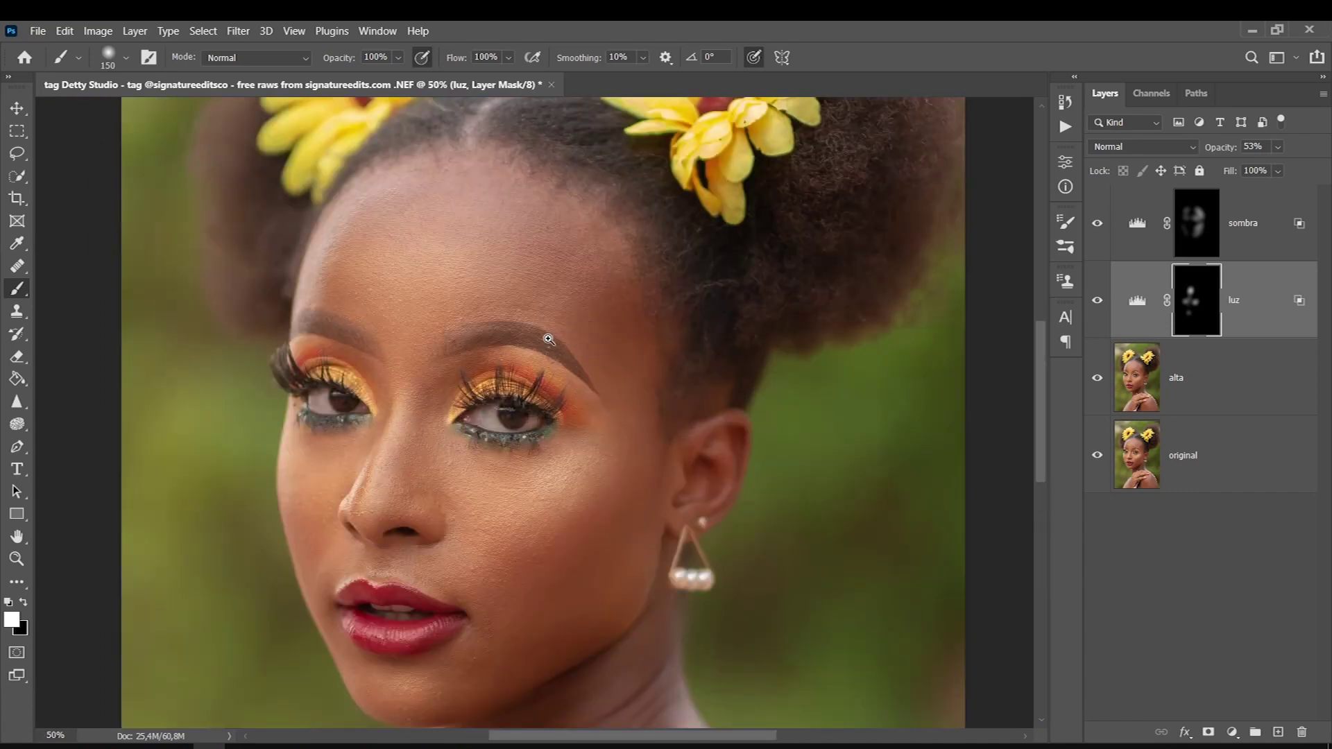
Rename the alta layer to 'editada'.
scroll(555, 335, up, 1)
alt+click(548, 335)
click(1134, 366)
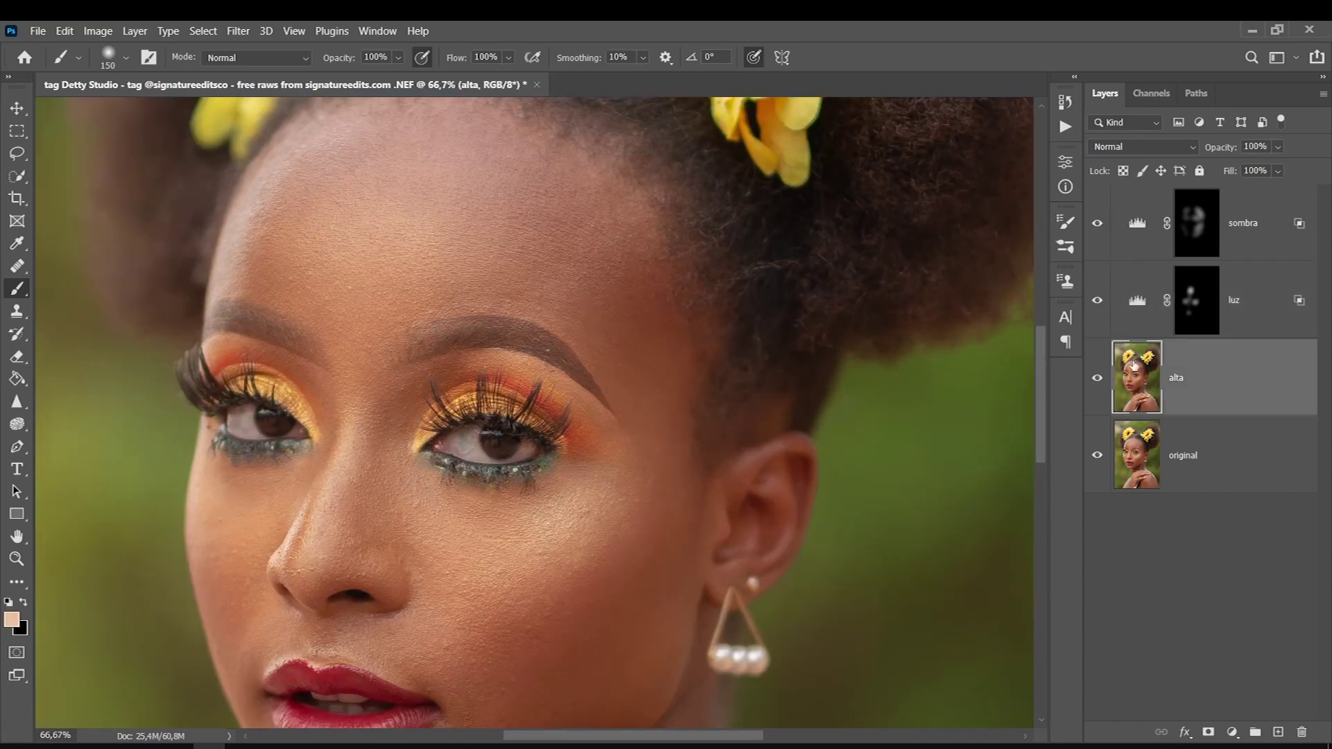
click(18, 156)
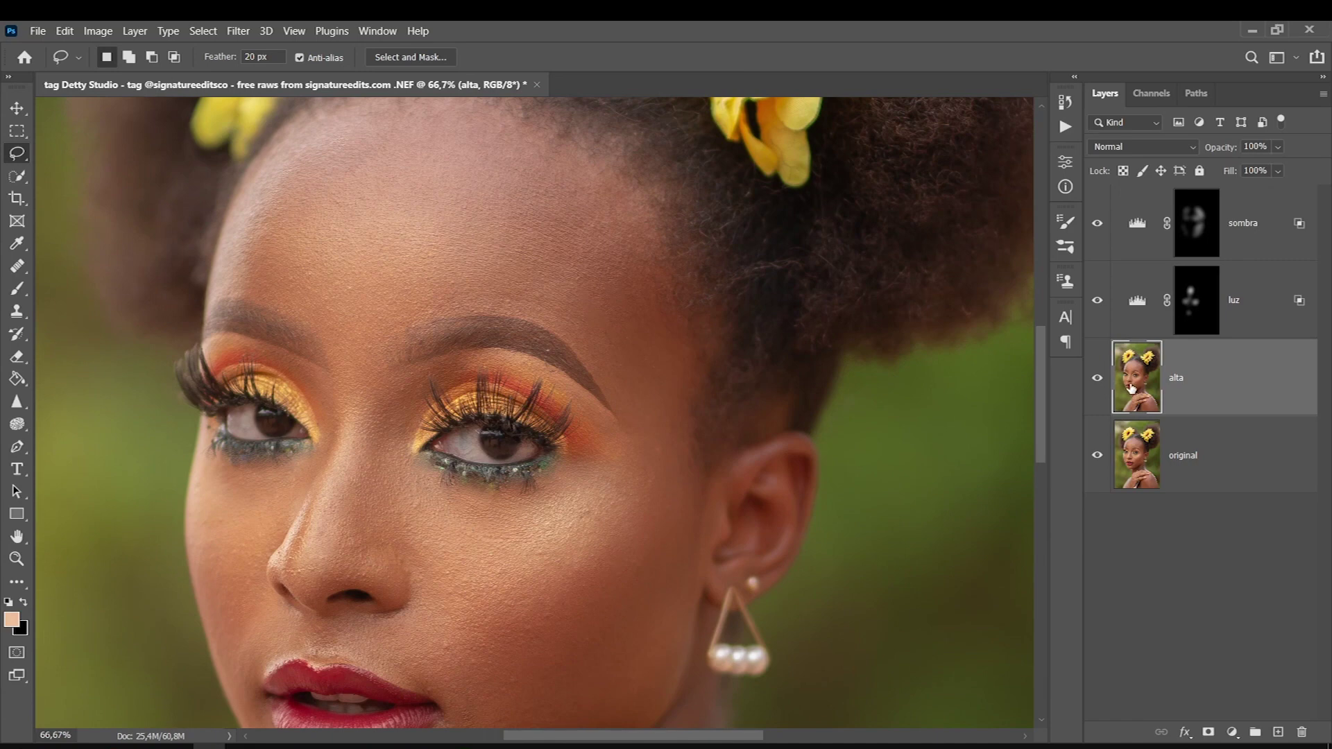
double_click(1175, 380)
text(tada)
key(Return)
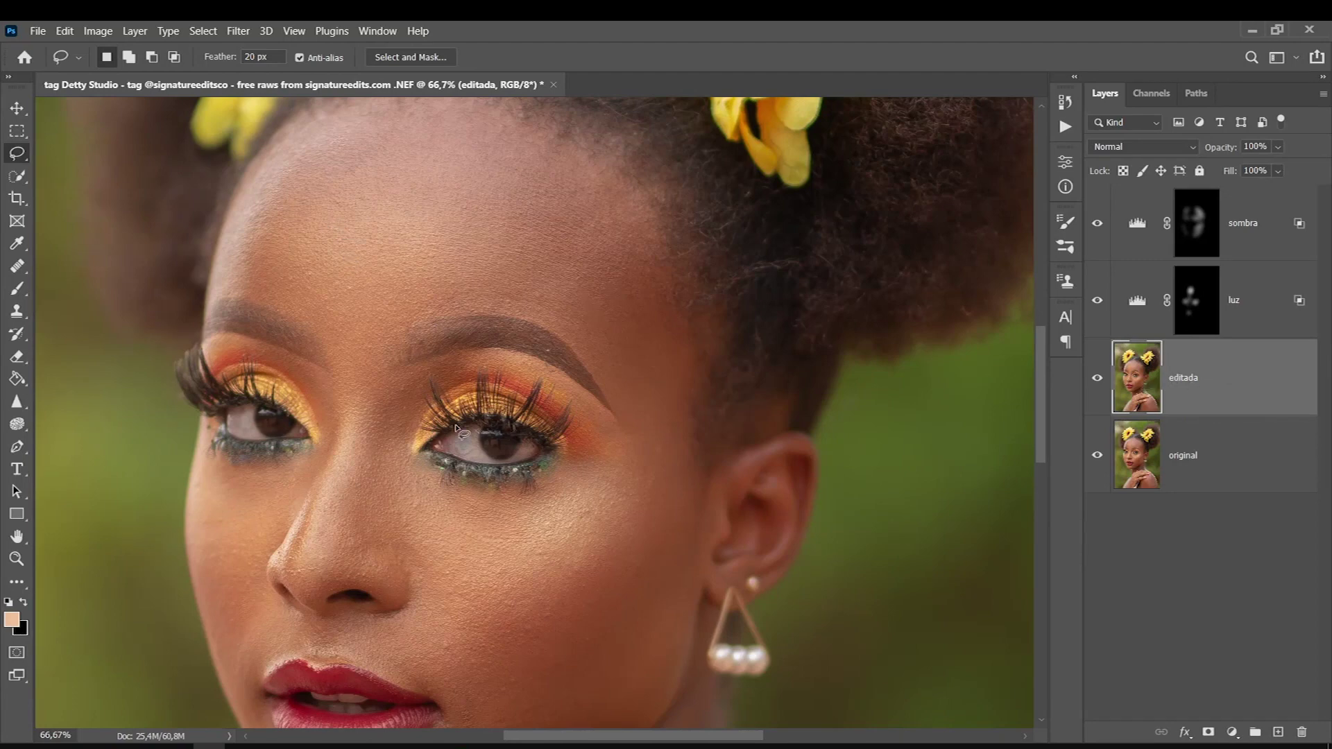
Lasso both irises with a 2 px feather and copy them onto a new Layer 1.
mouse_move(485, 426)
mouse_down()
mouse_move(501, 464)
mouse_move(484, 434)
mouse_up()
text(2)
mouse_move(483, 428)
mouse_down()
mouse_move(483, 447)
mouse_move(524, 417)
mouse_up()
key(shift)
drag(300, 427, 277, 430)
key(ctrl+j)
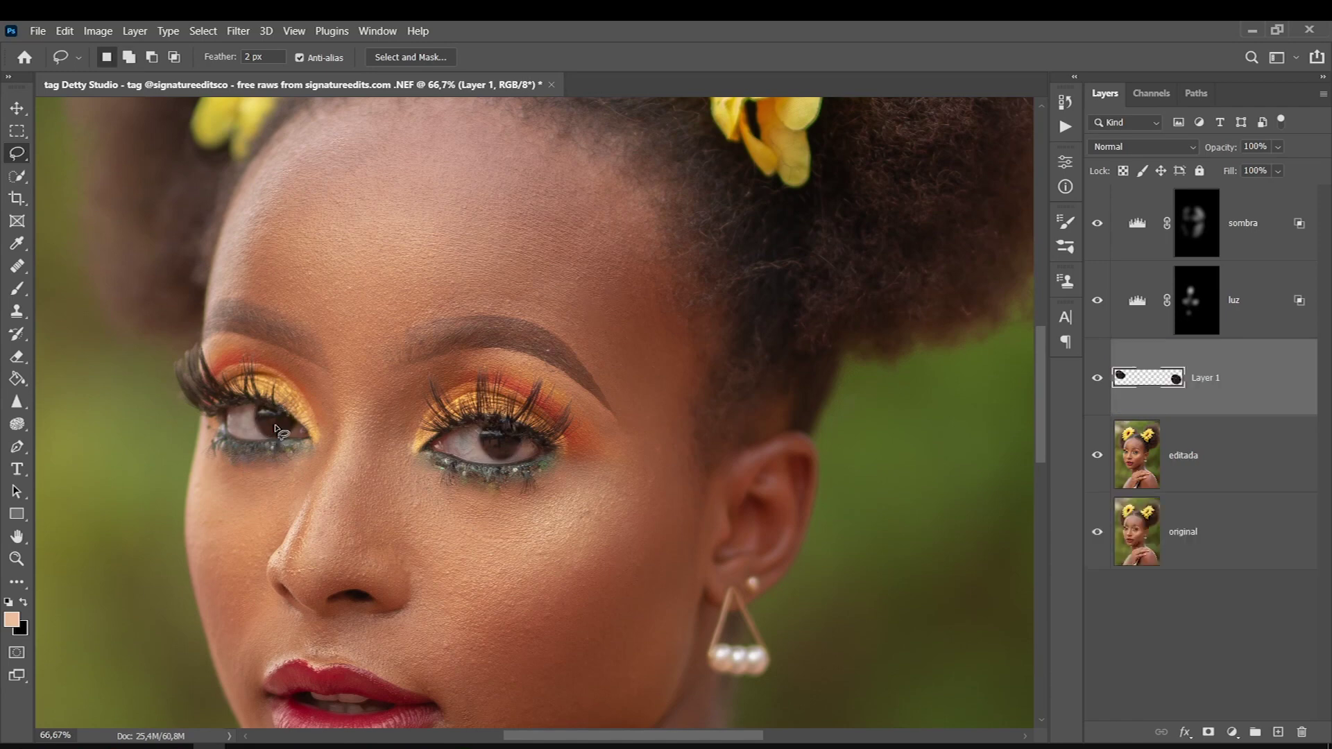
Set Layer 1 to Screen blending and pick a size-35 eraser.
click(1111, 149)
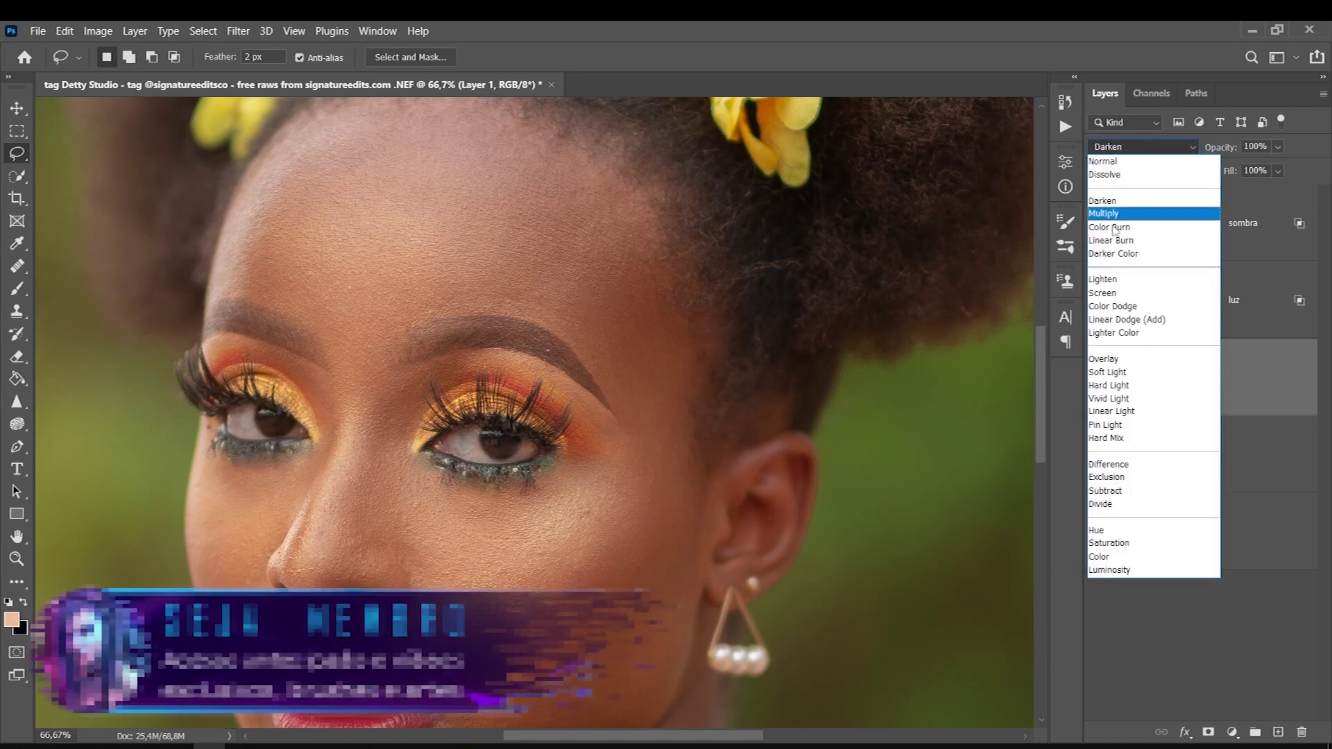
click(1110, 289)
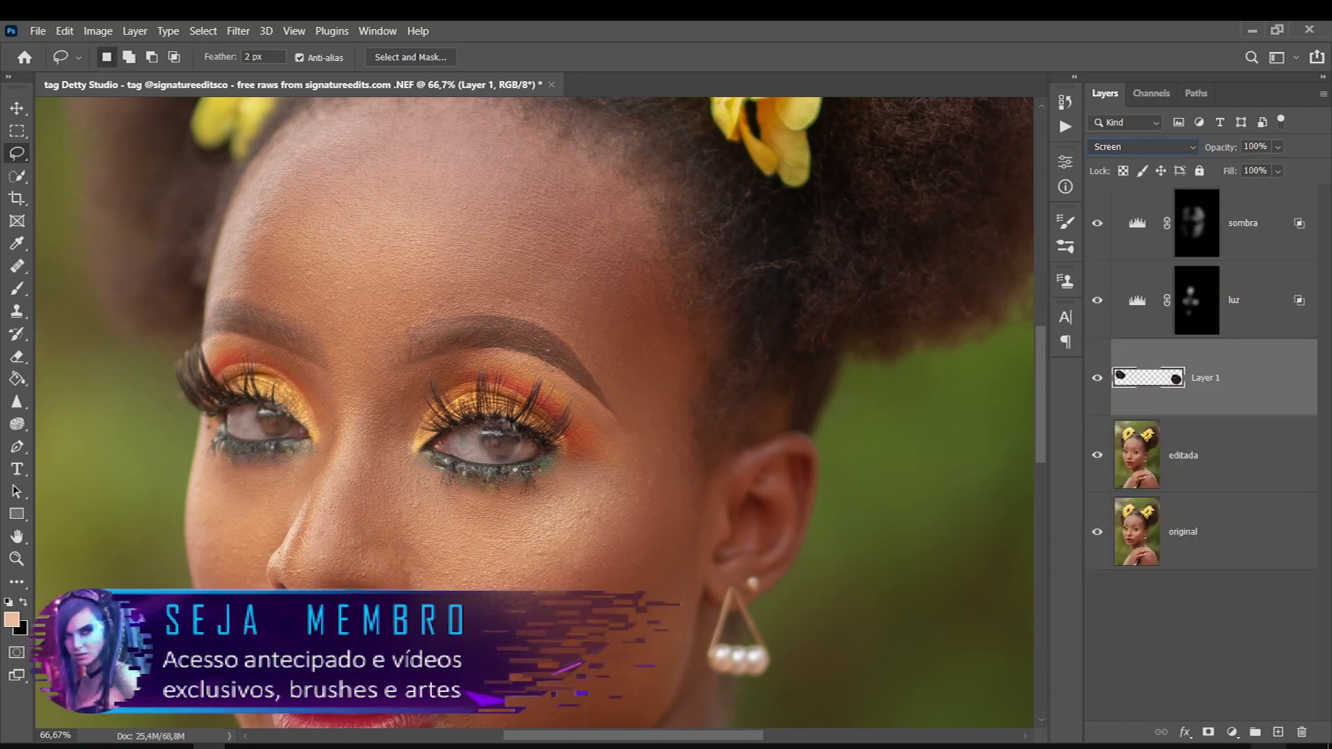
click(18, 356)
key(bracketright)
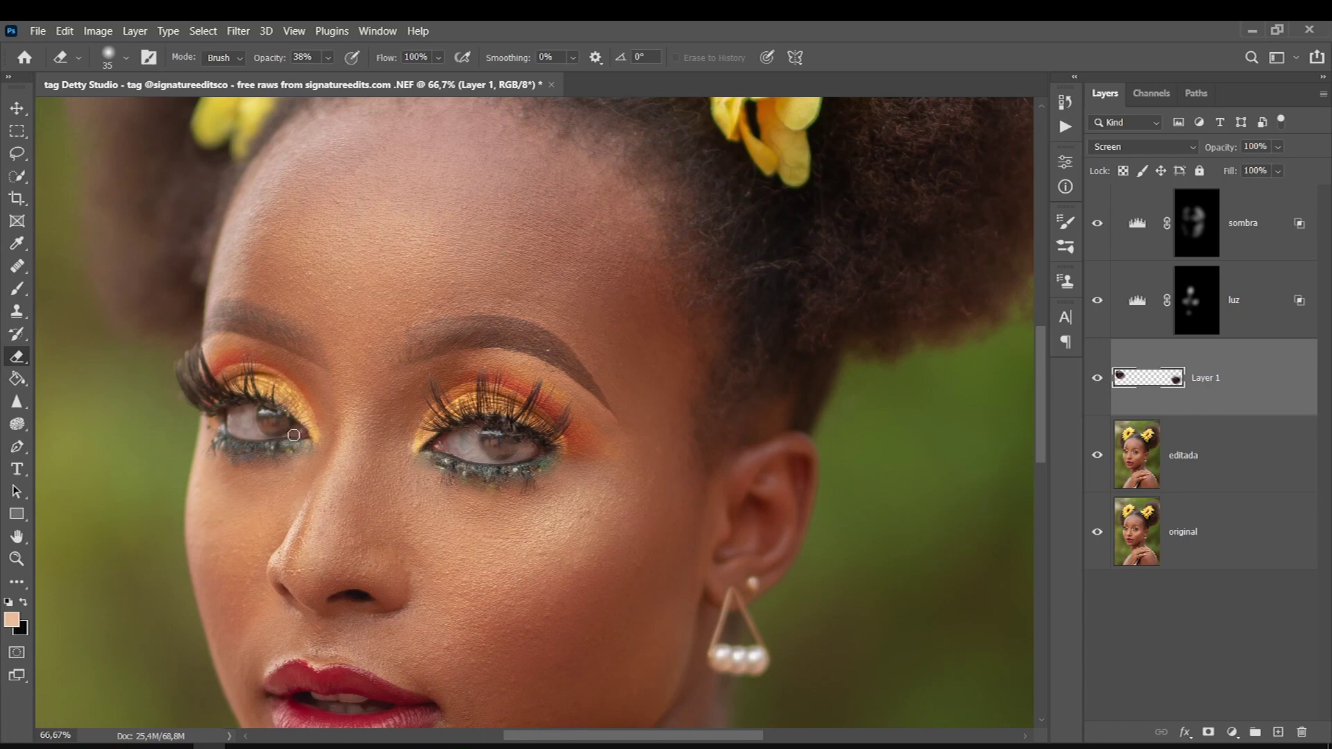
Apply Brightness −35 / Contrast 67 to the iris layer, then duplicate it.
click(98, 30)
click(305, 73)
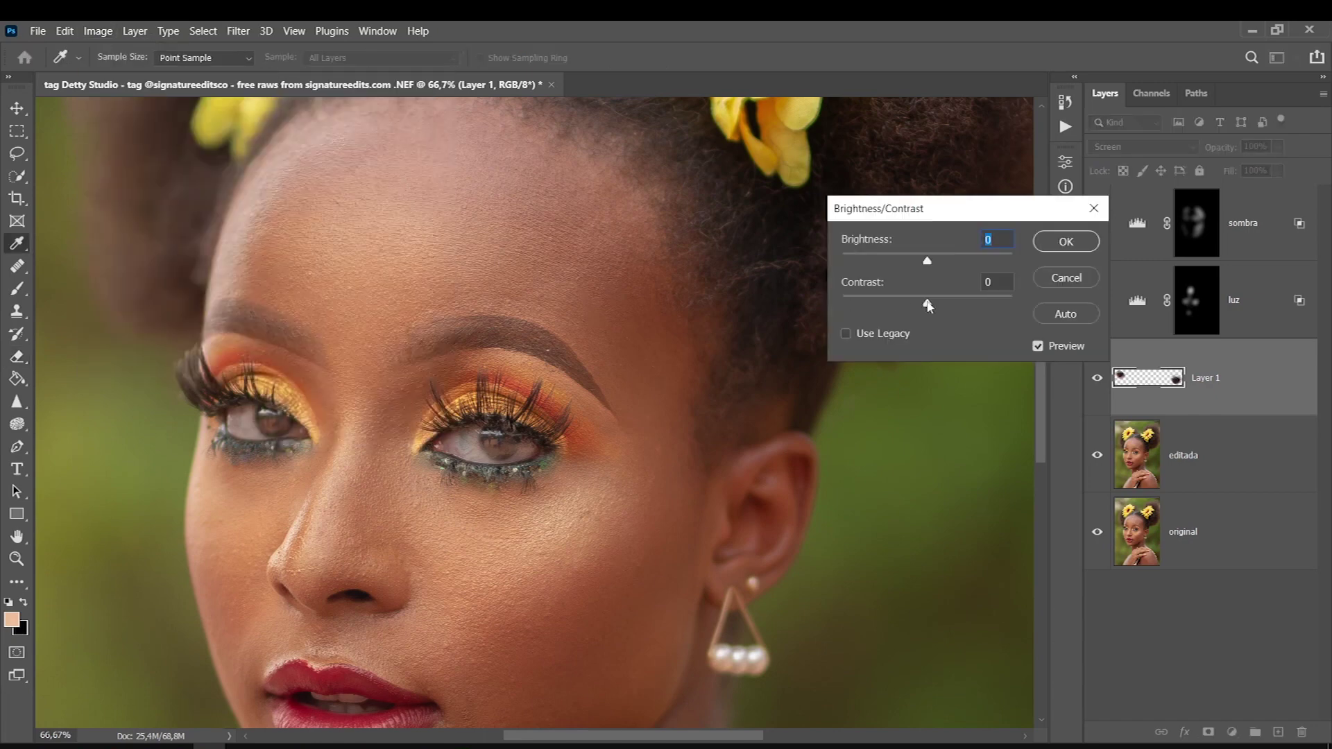
drag(929, 303, 985, 304)
click(905, 263)
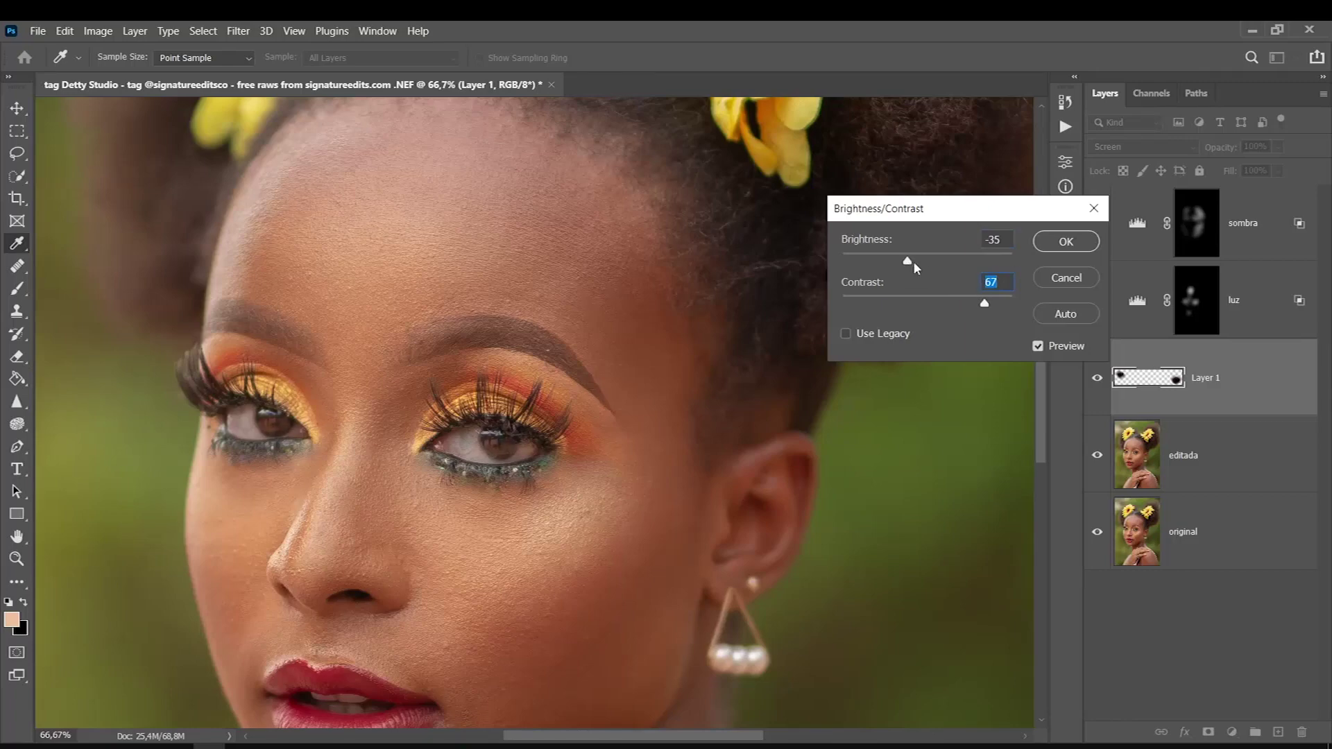
key(Return)
click(1097, 377)
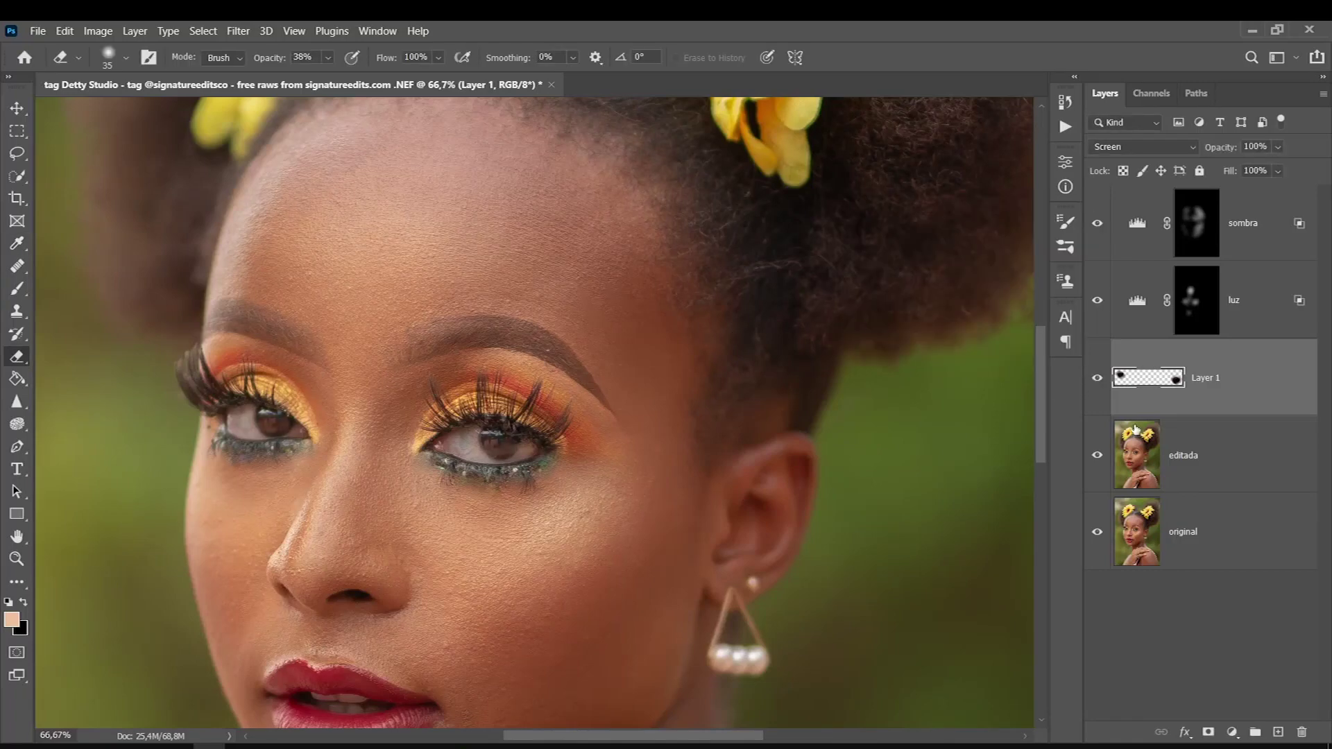
key(ctrl+j)
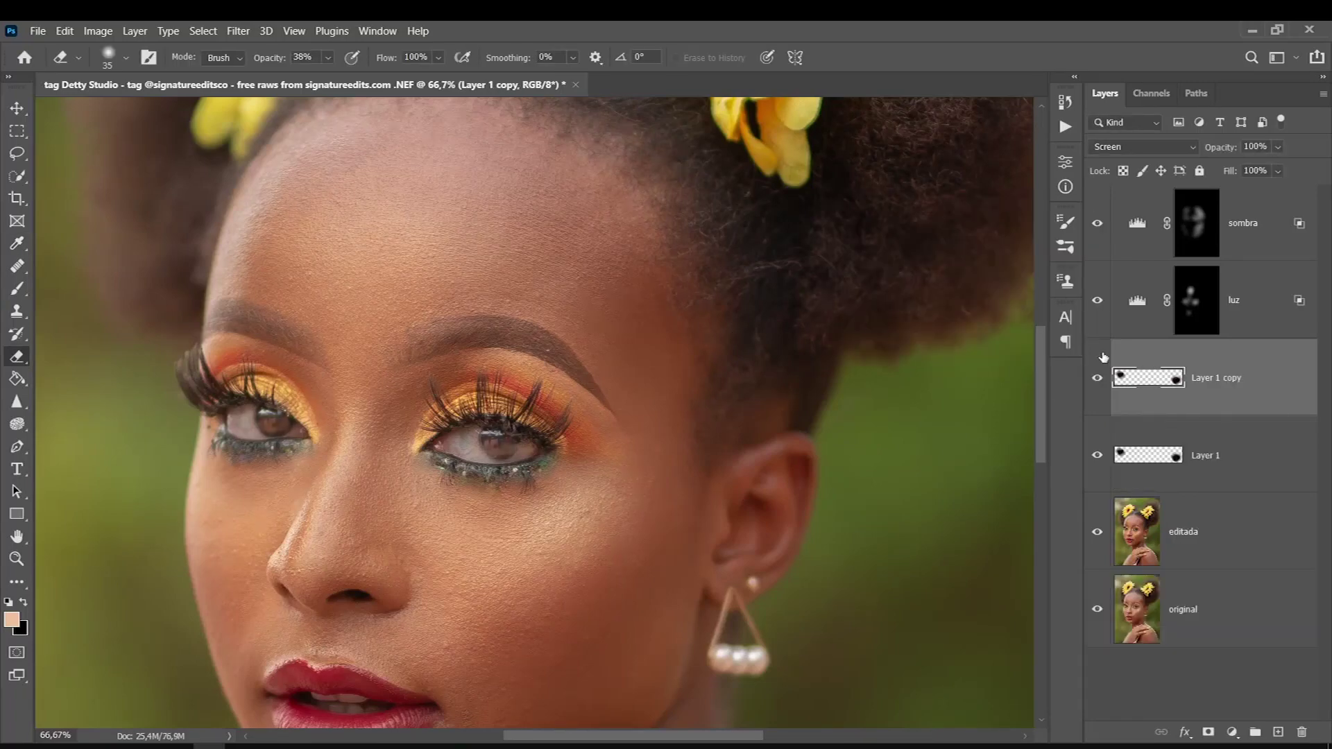
Set Layer 1 copy to Soft Light blending and compare the eyes.
click(1119, 148)
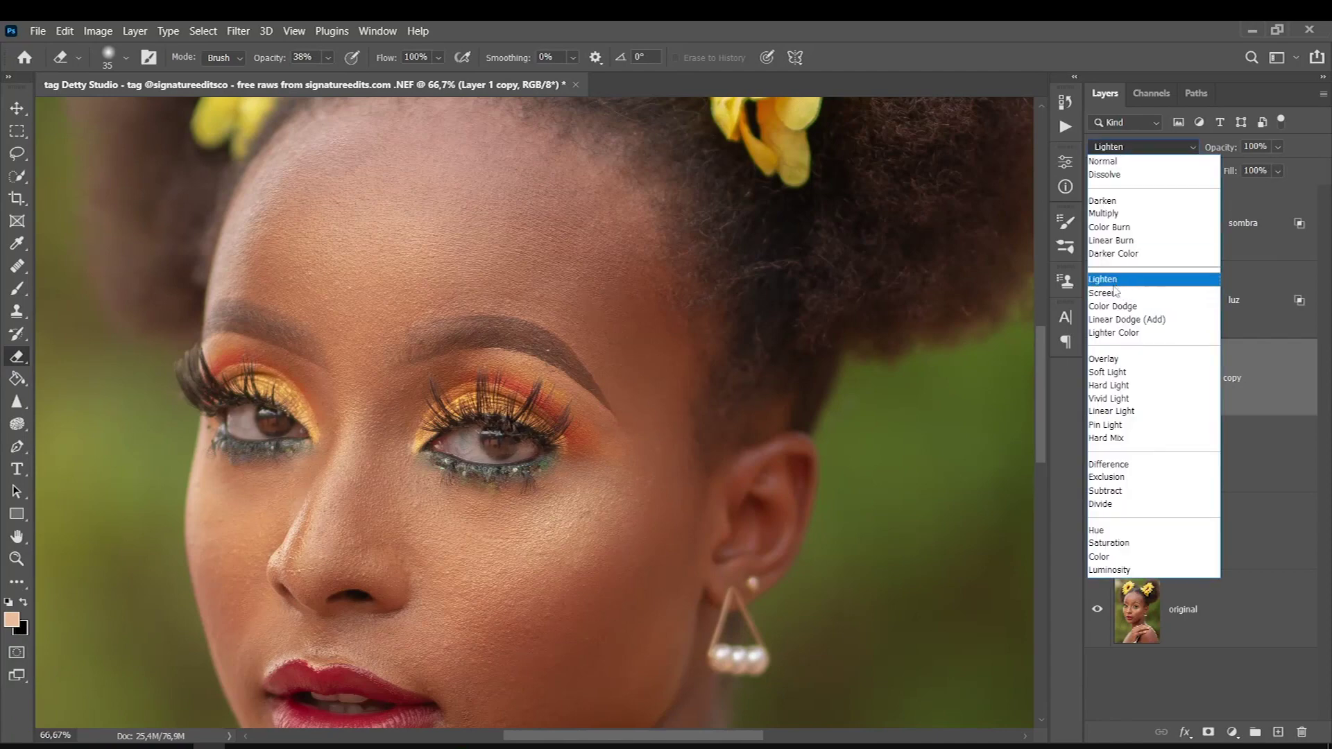
click(1104, 375)
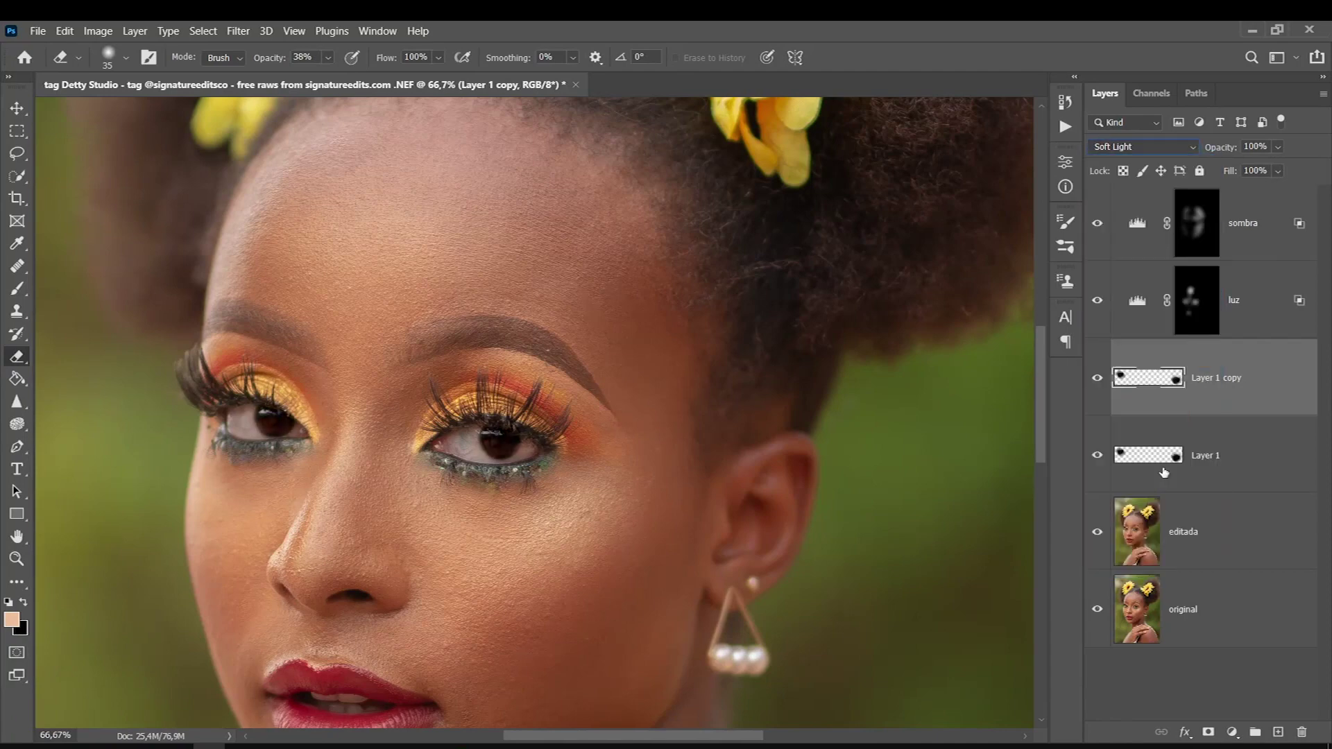
click(1097, 395)
Apply Hue/Saturation of Hue +20, Saturation +83, Lightness +22 to the iris copy.
click(98, 31)
mouse_move(123, 72)
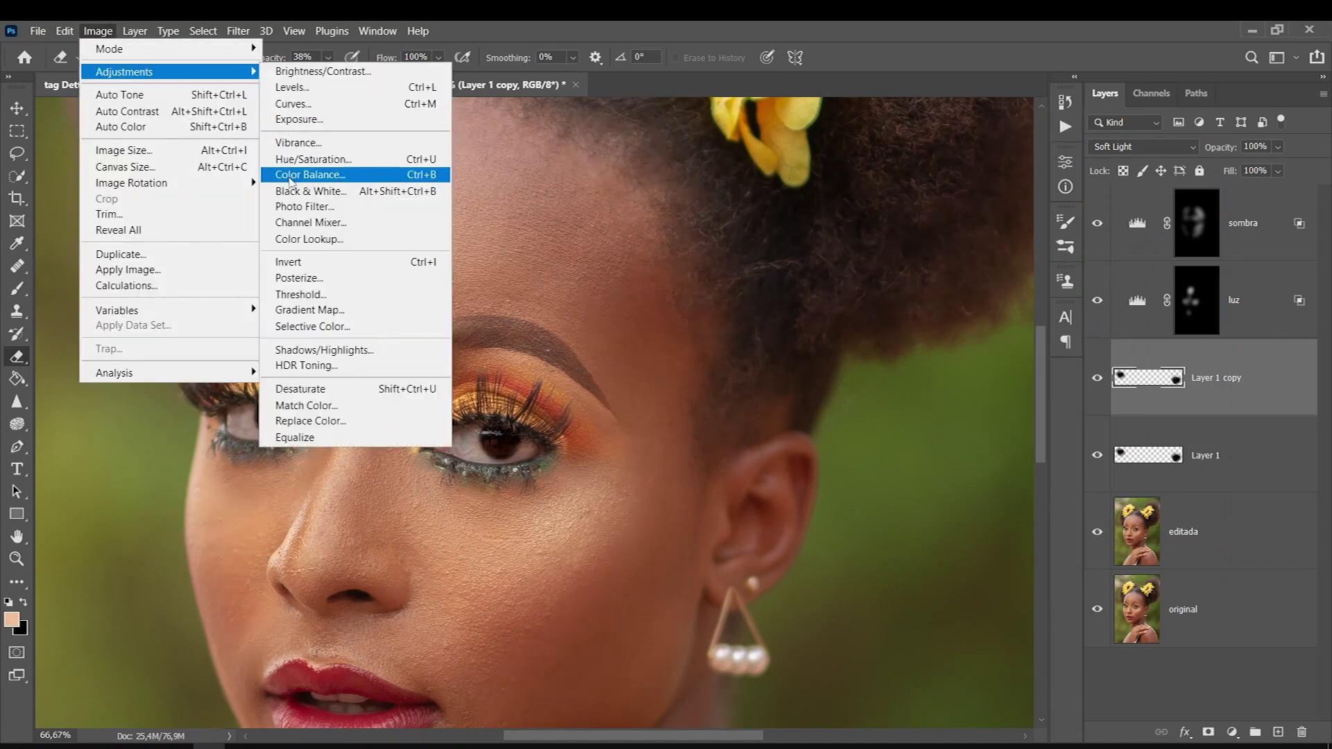
click(287, 160)
drag(980, 338, 1040, 336)
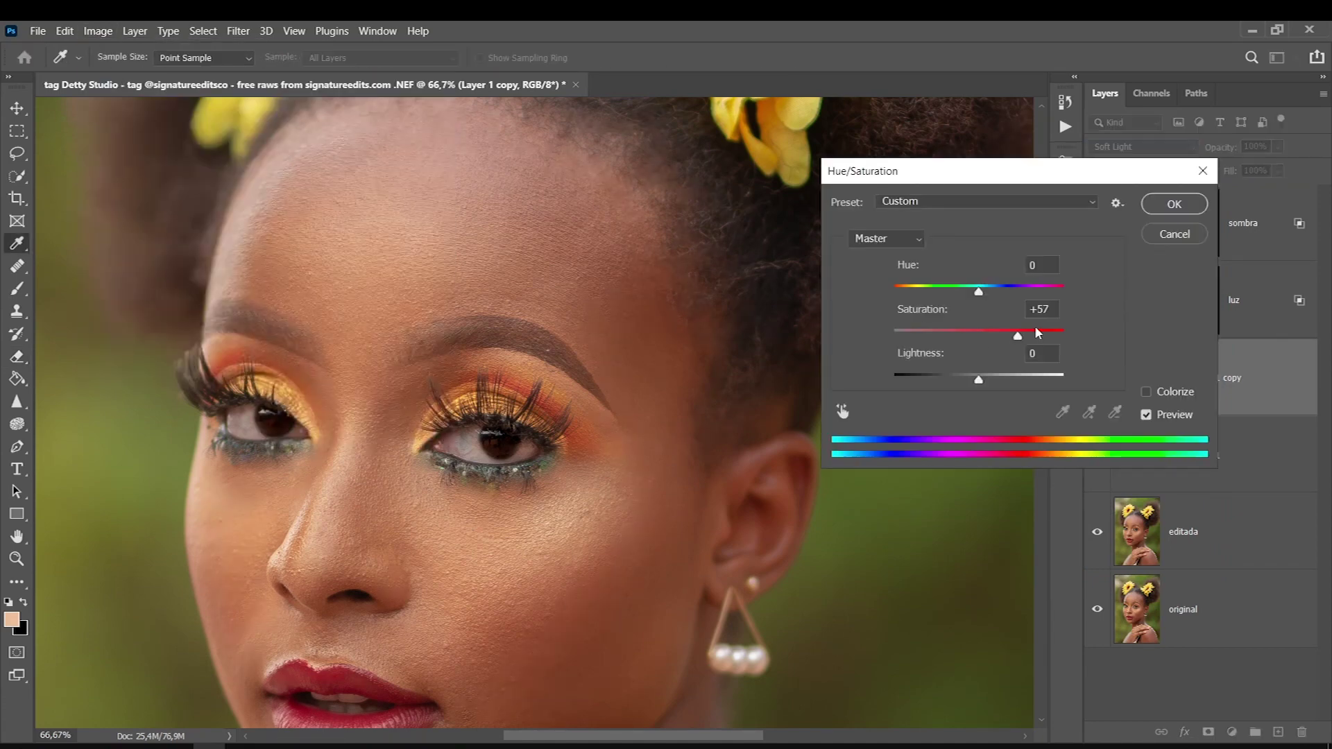
drag(980, 378, 1001, 378)
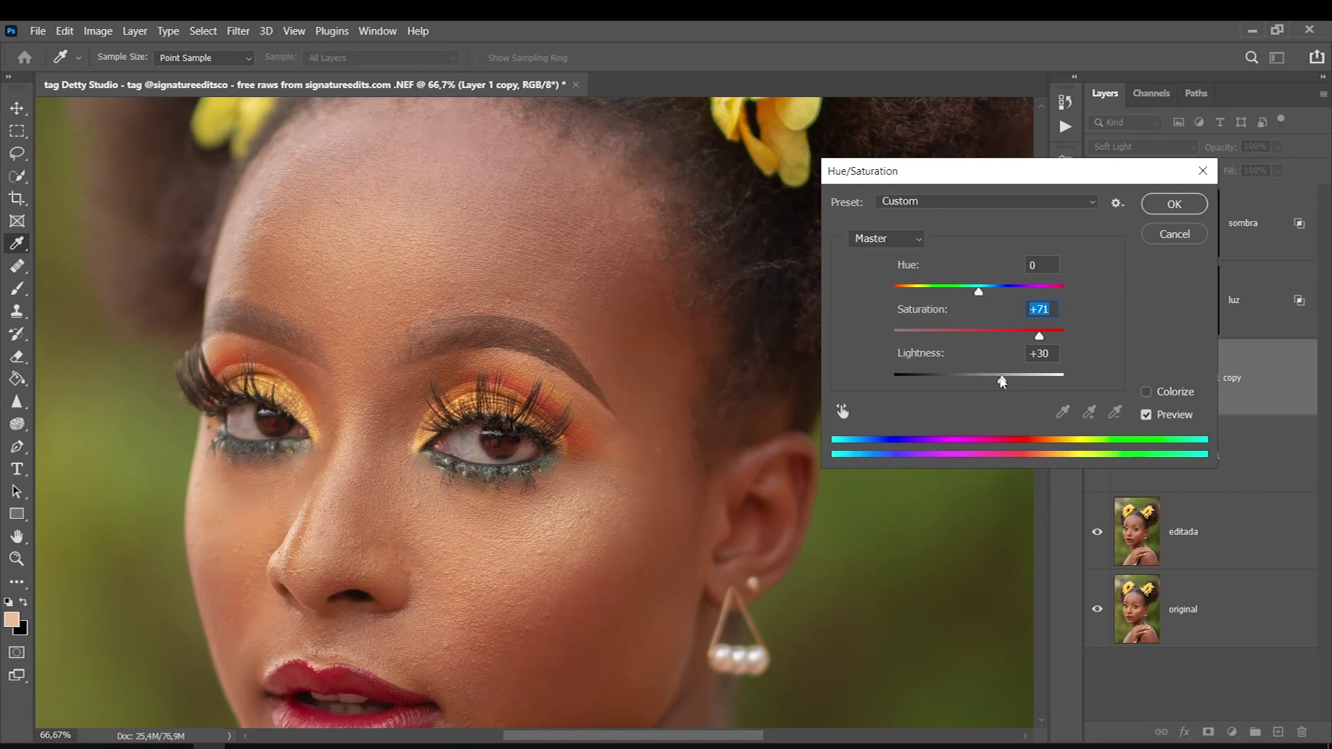
drag(1039, 336, 1052, 335)
mouse_move(978, 292)
mouse_down()
mouse_move(942, 292)
mouse_move(995, 291)
mouse_up()
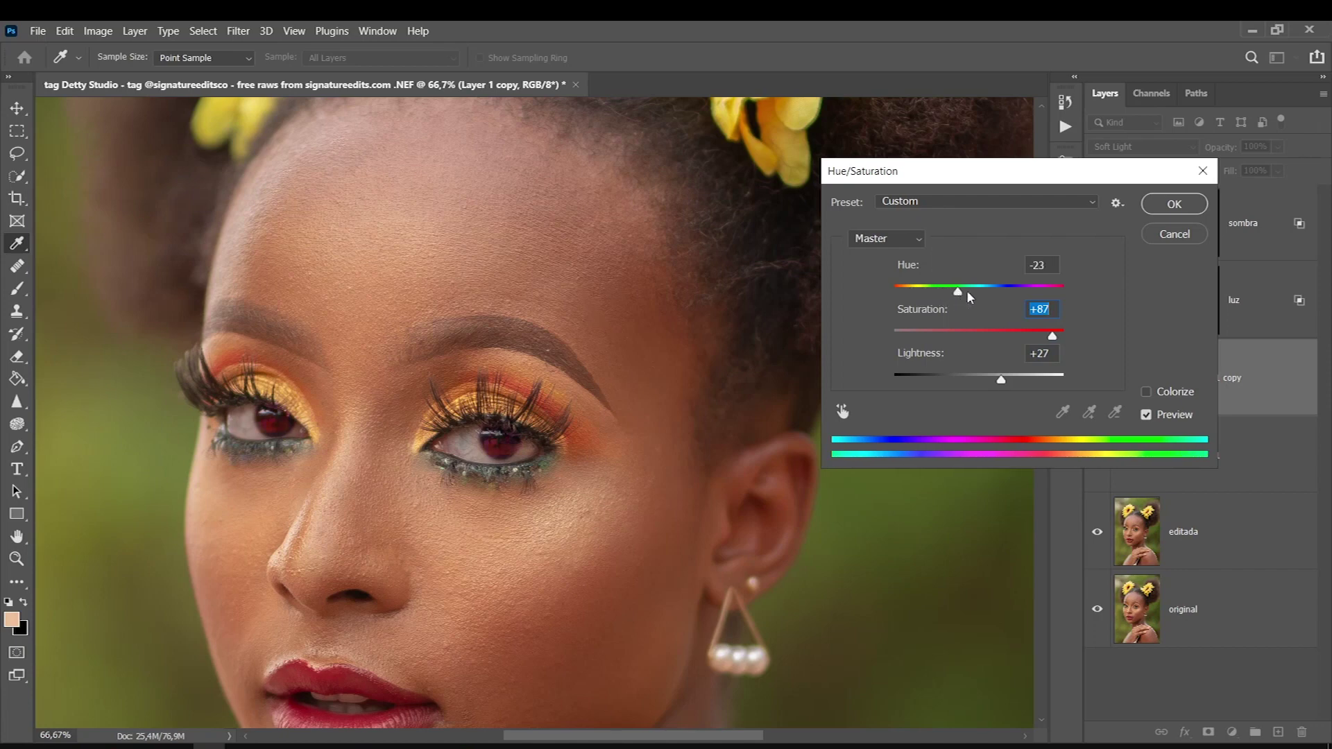
drag(995, 292, 994, 291)
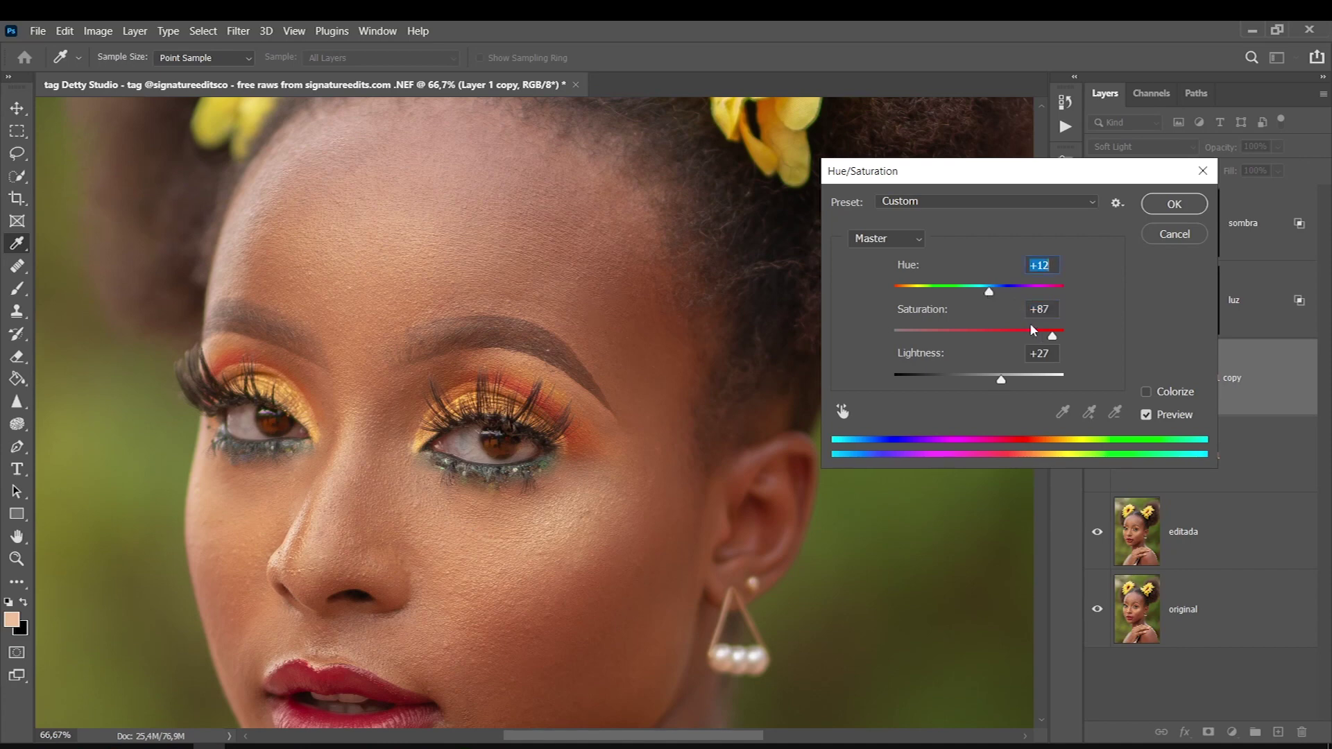
drag(991, 293, 996, 290)
drag(1040, 336, 1043, 336)
mouse_move(1001, 380)
mouse_down()
mouse_move(1053, 378)
mouse_move(994, 380)
mouse_up()
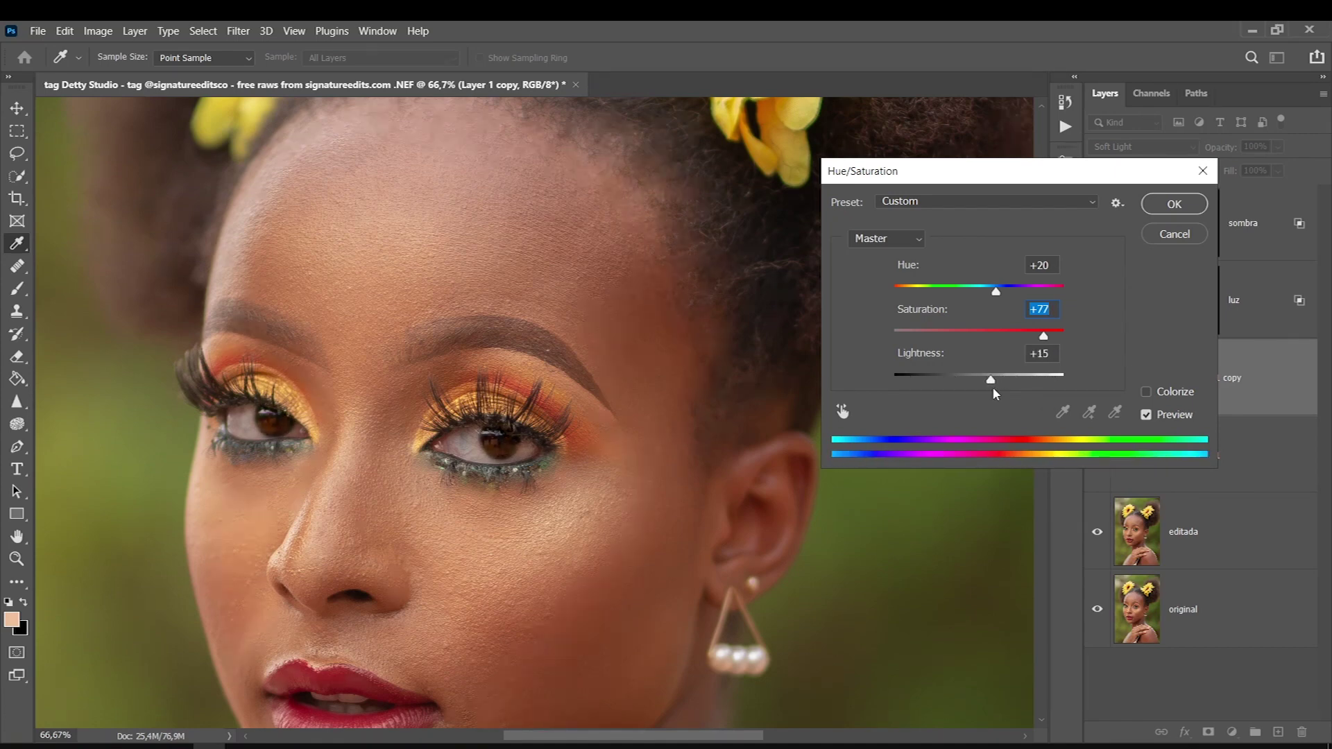
drag(1044, 336, 1048, 336)
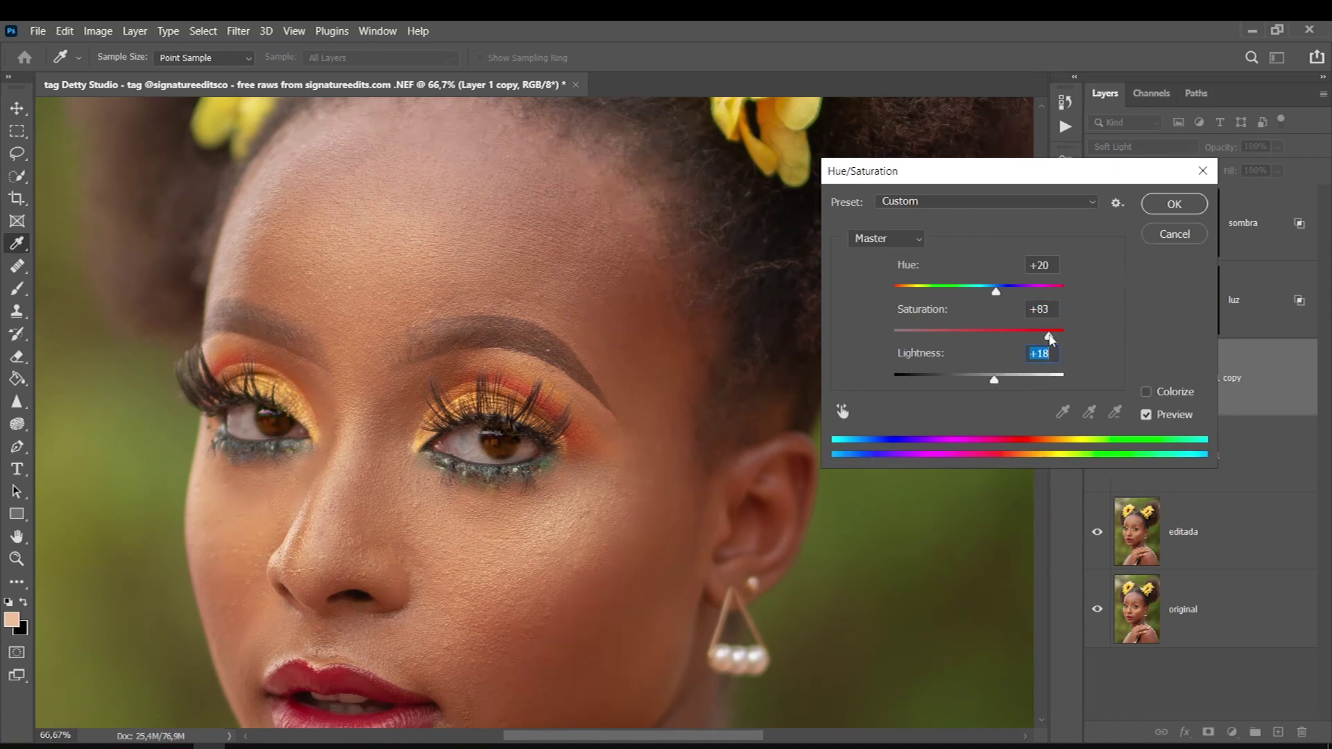
drag(1006, 378, 999, 380)
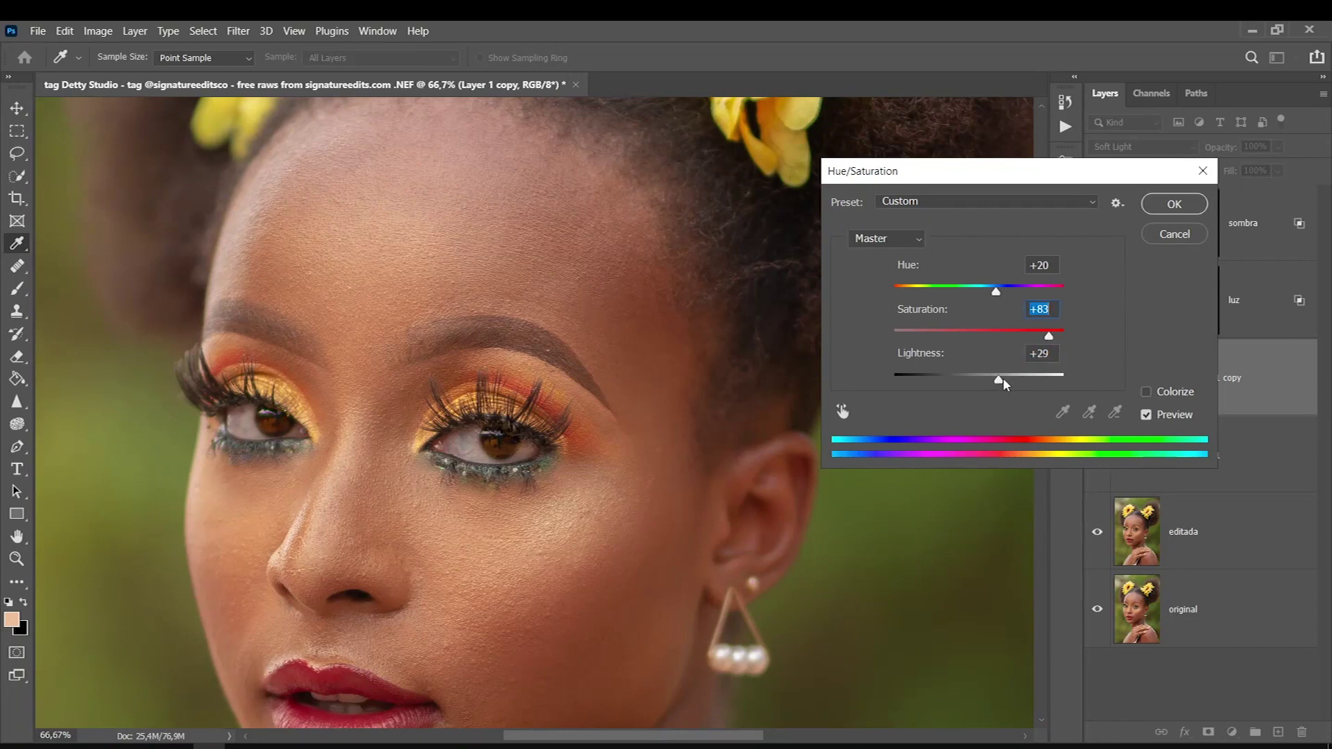
click(1146, 200)
key(e)
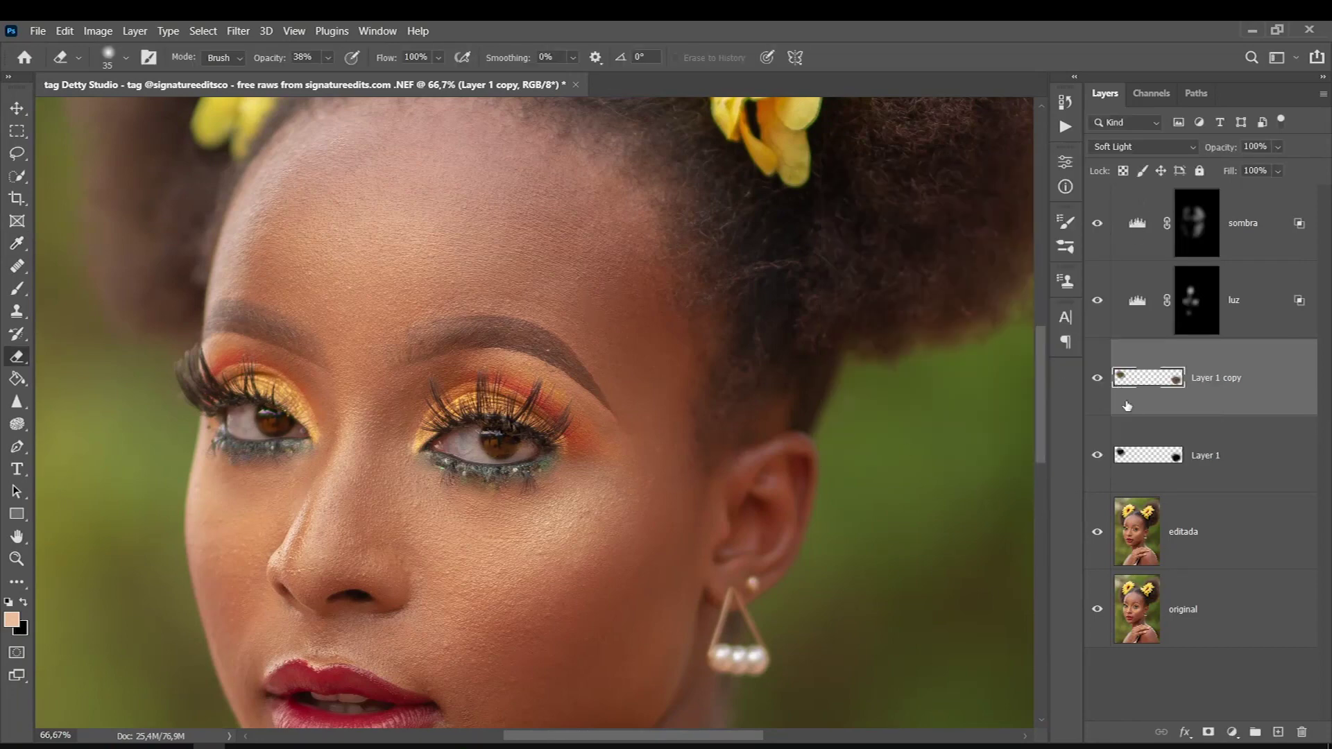
click(1103, 379)
Zoom to 100% on the eyes and check them with the colour layer hidden.
key(ctrl+0)
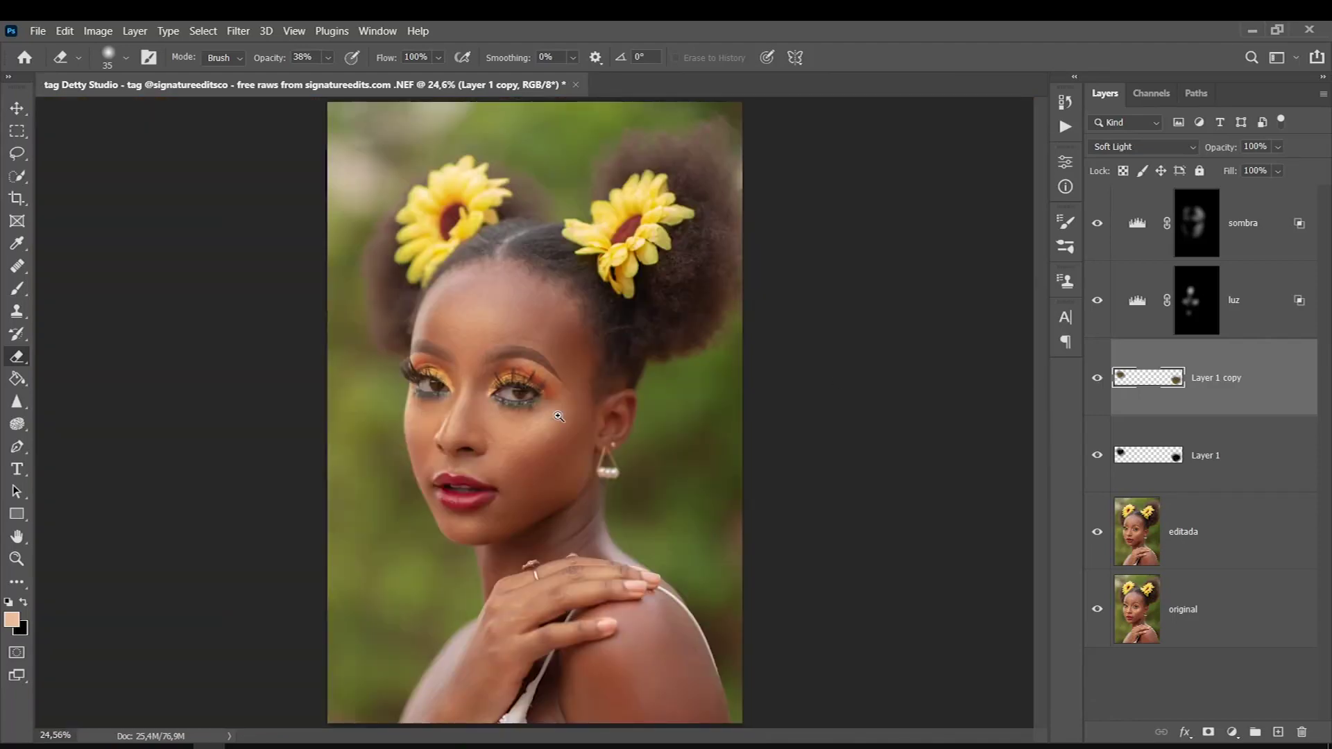
click(482, 360)
click(482, 360)
click(510, 401)
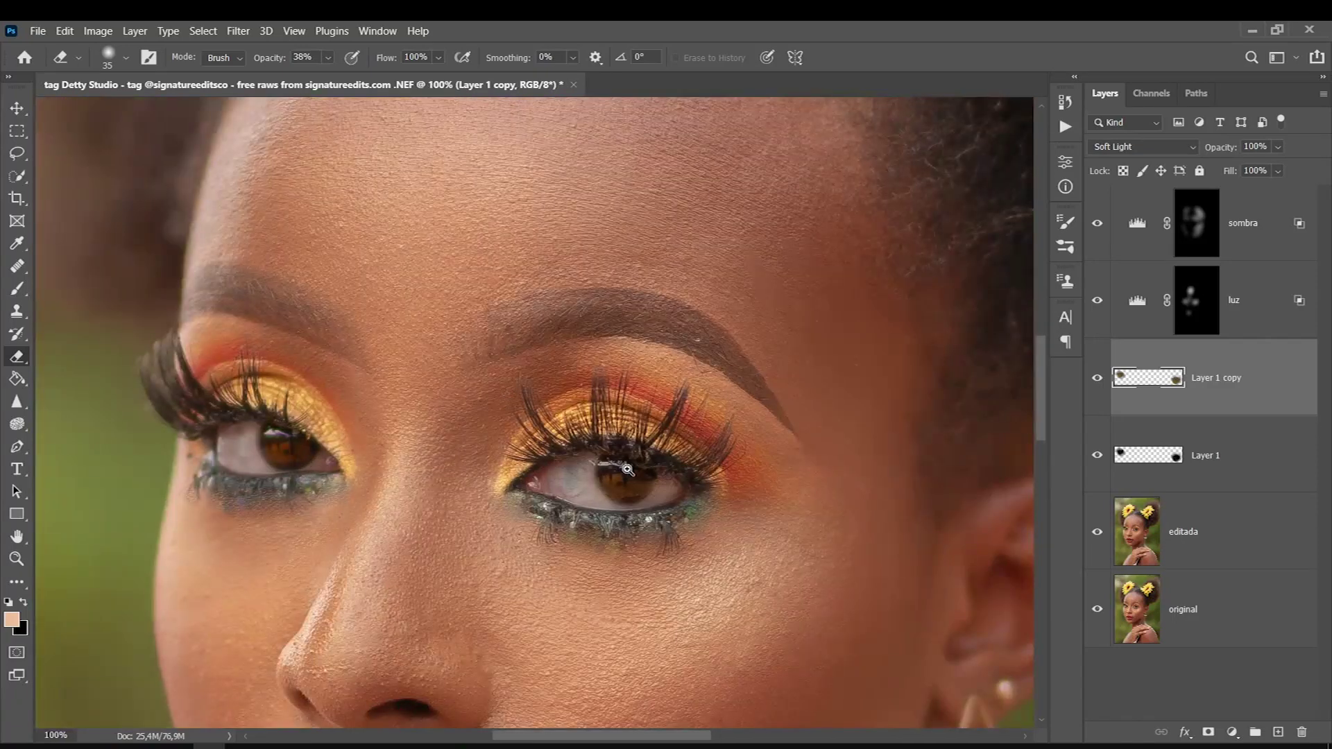
click(1098, 377)
click(1098, 376)
right_click(612, 478)
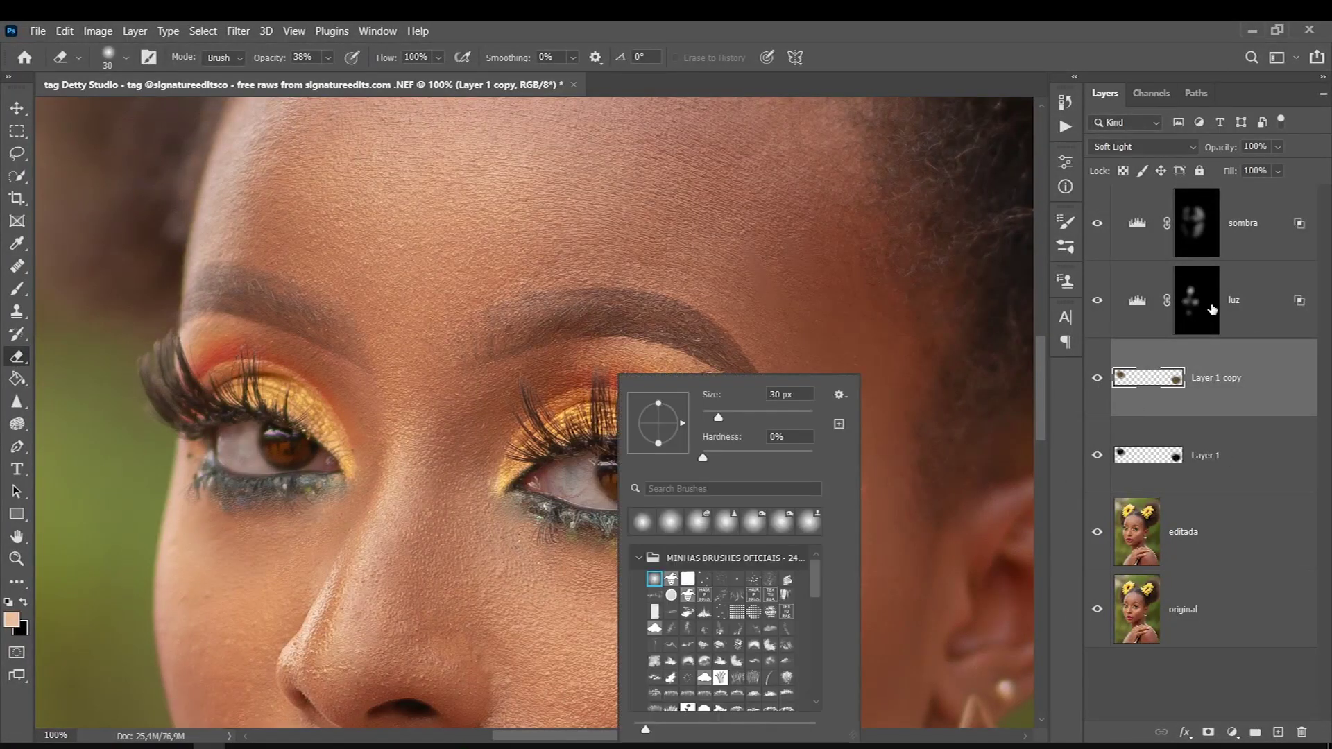
key(Escape)
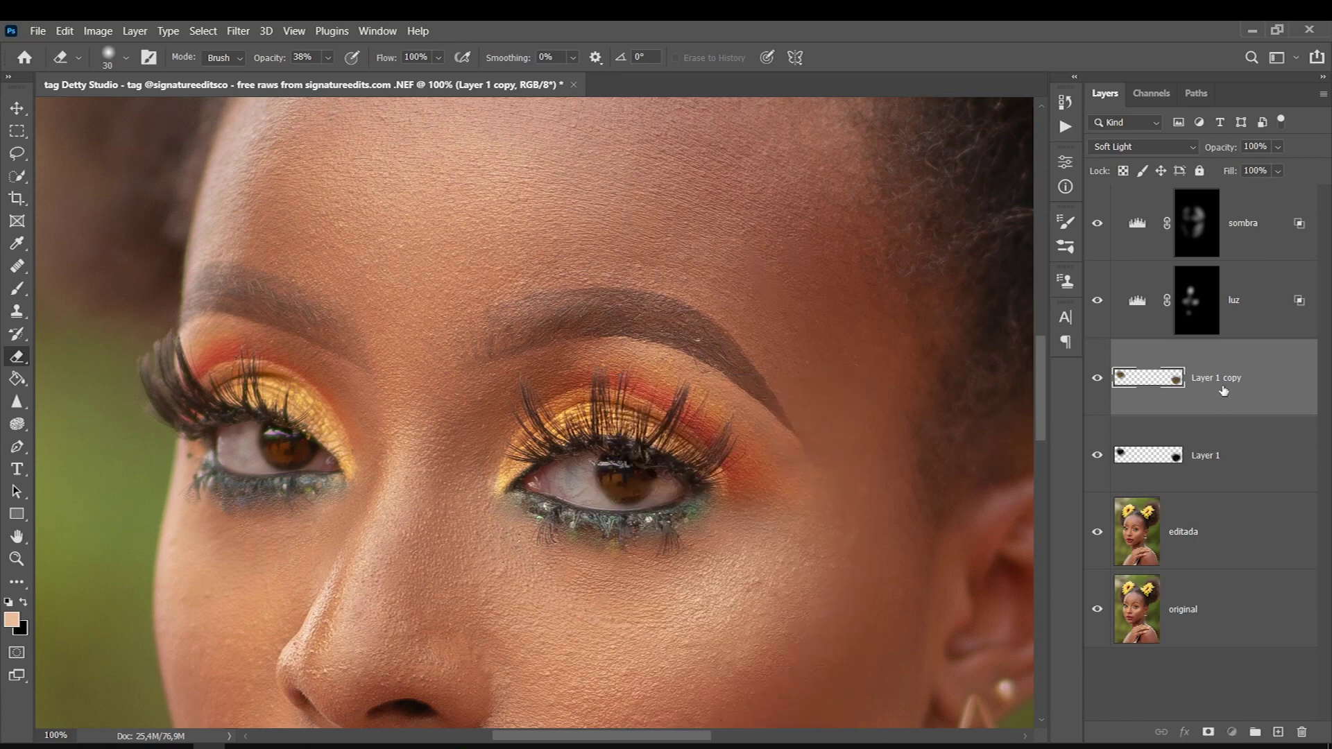
Group Layer 1 and Layer 1 copy into Group 1 and add a white layer mask.
shift+click(1258, 440)
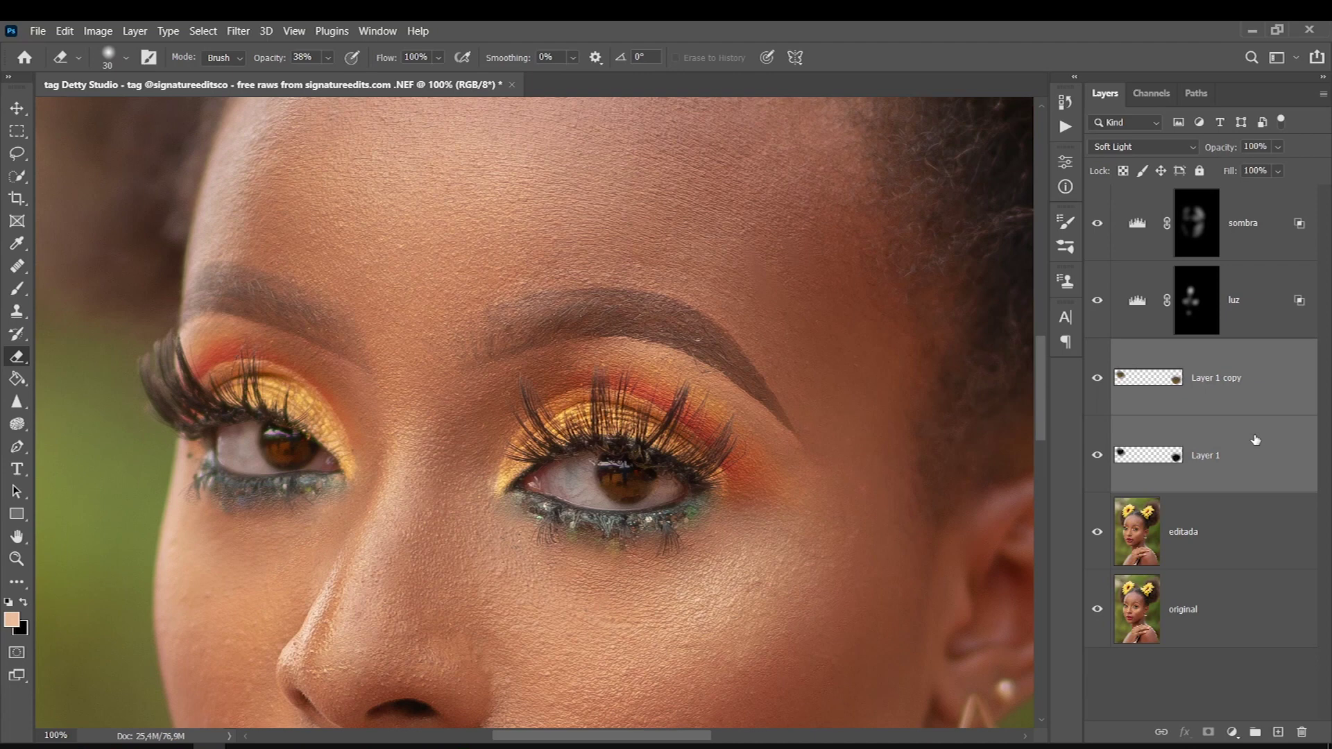
right_click(1255, 440)
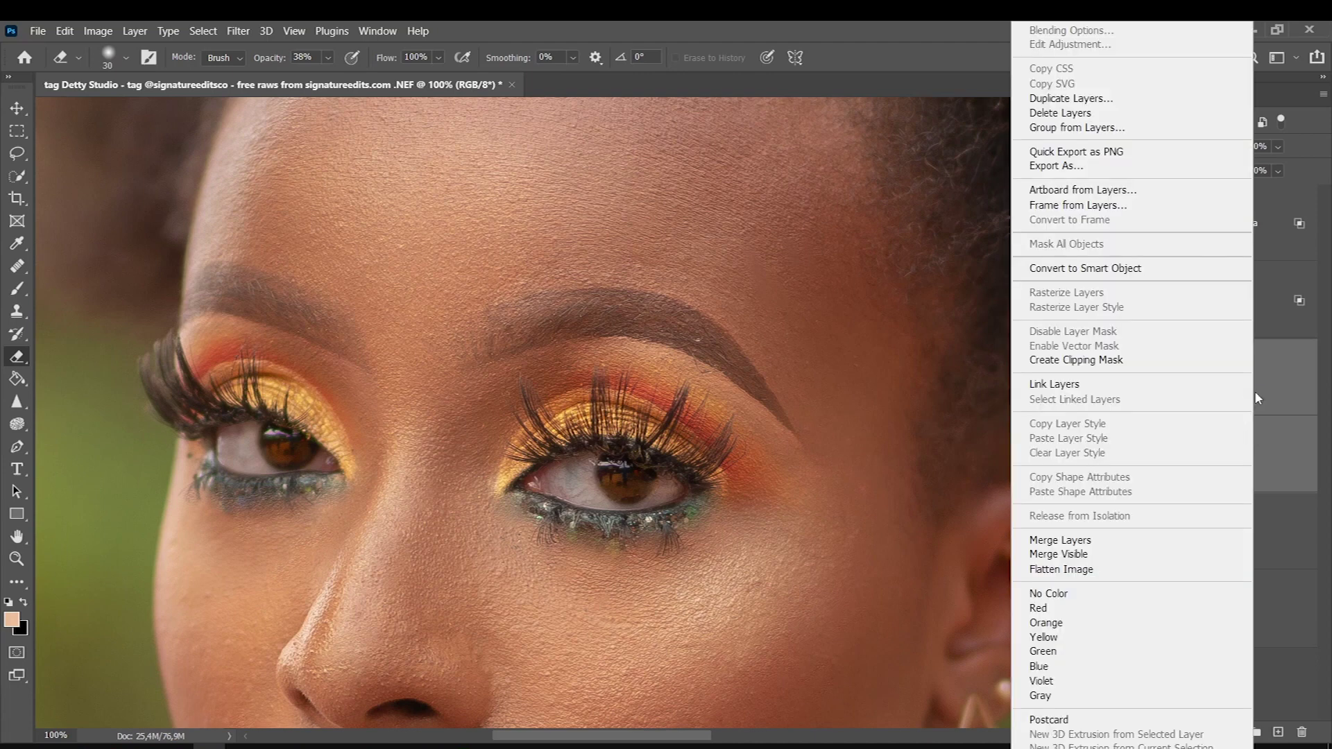
click(1061, 129)
click(791, 243)
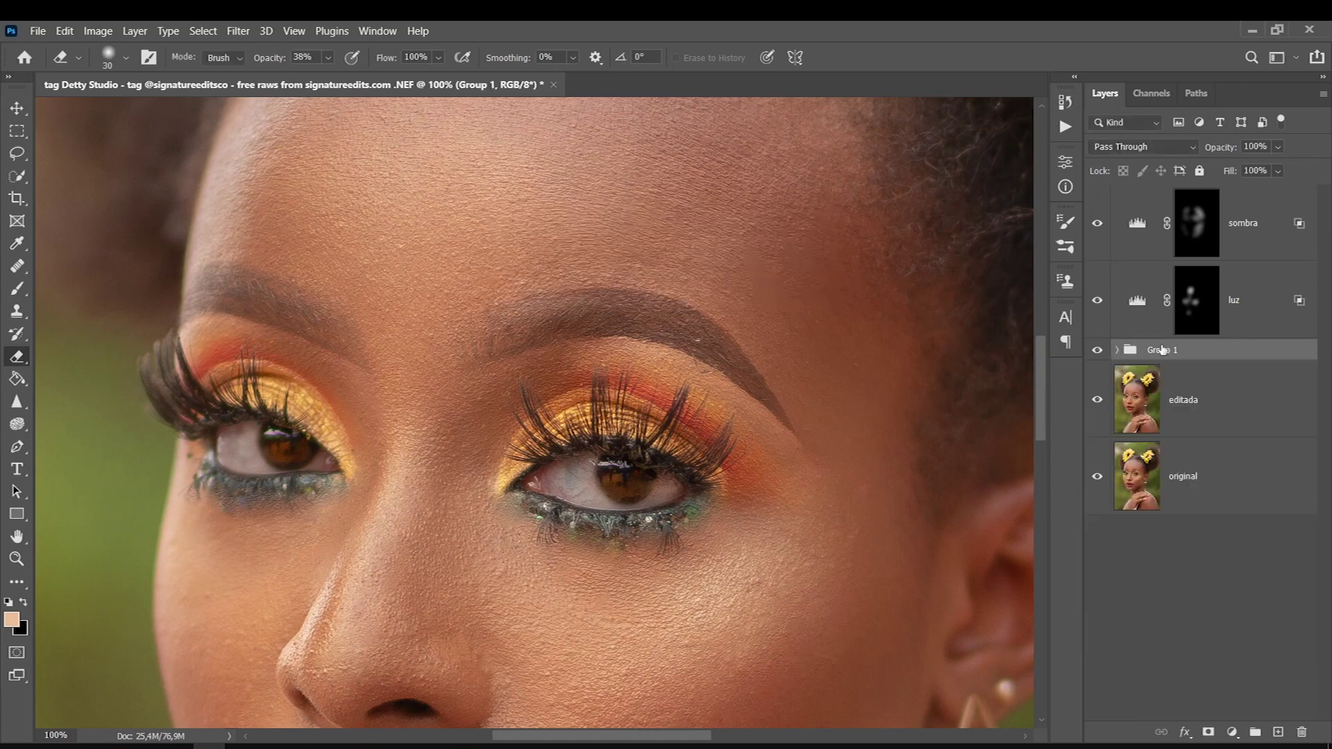
click(1117, 350)
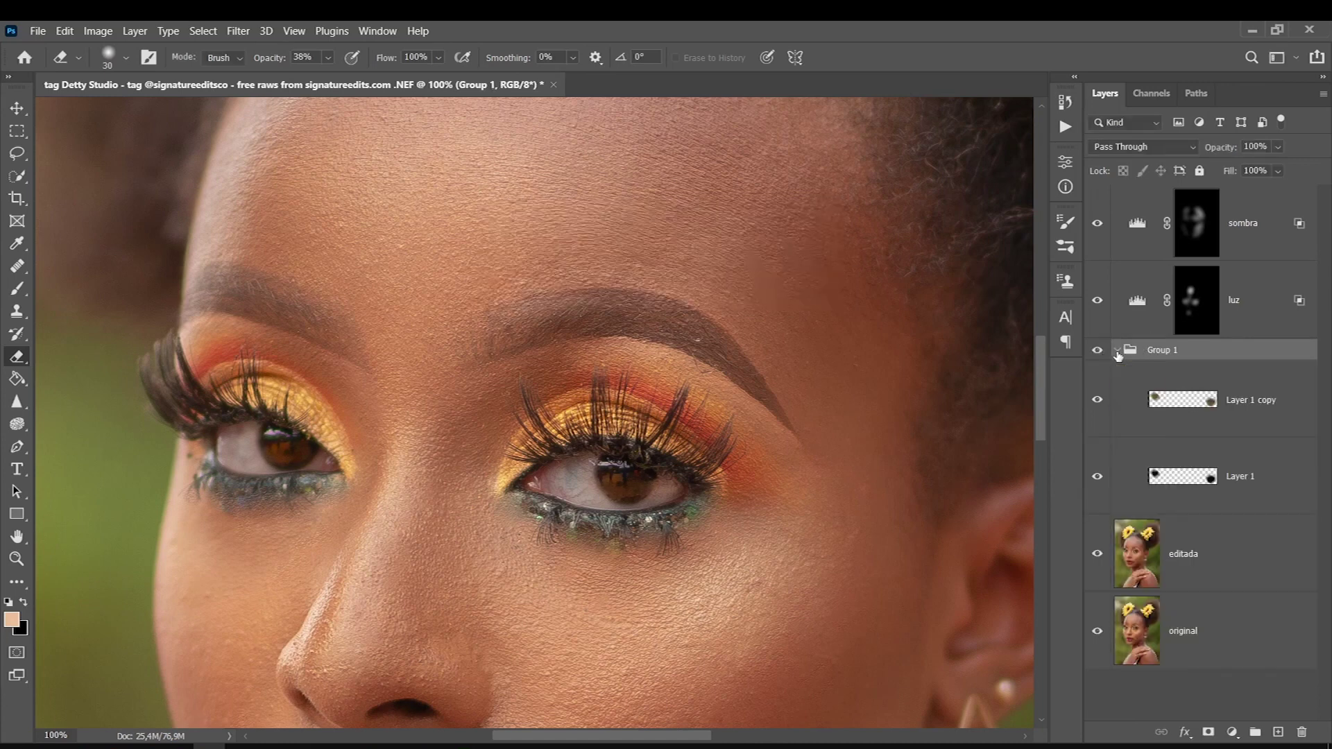
click(1207, 733)
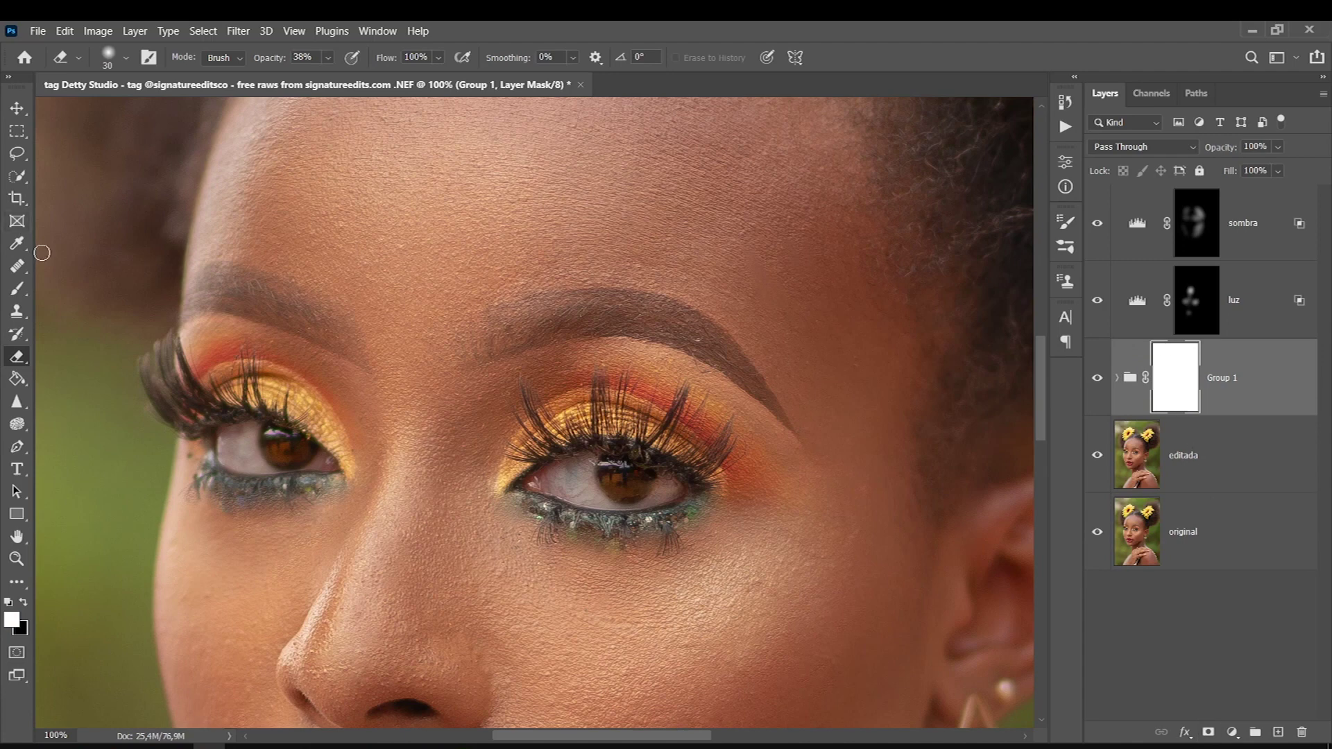
key(b)
key(alt+bracketright)
key(alt+bracketright)
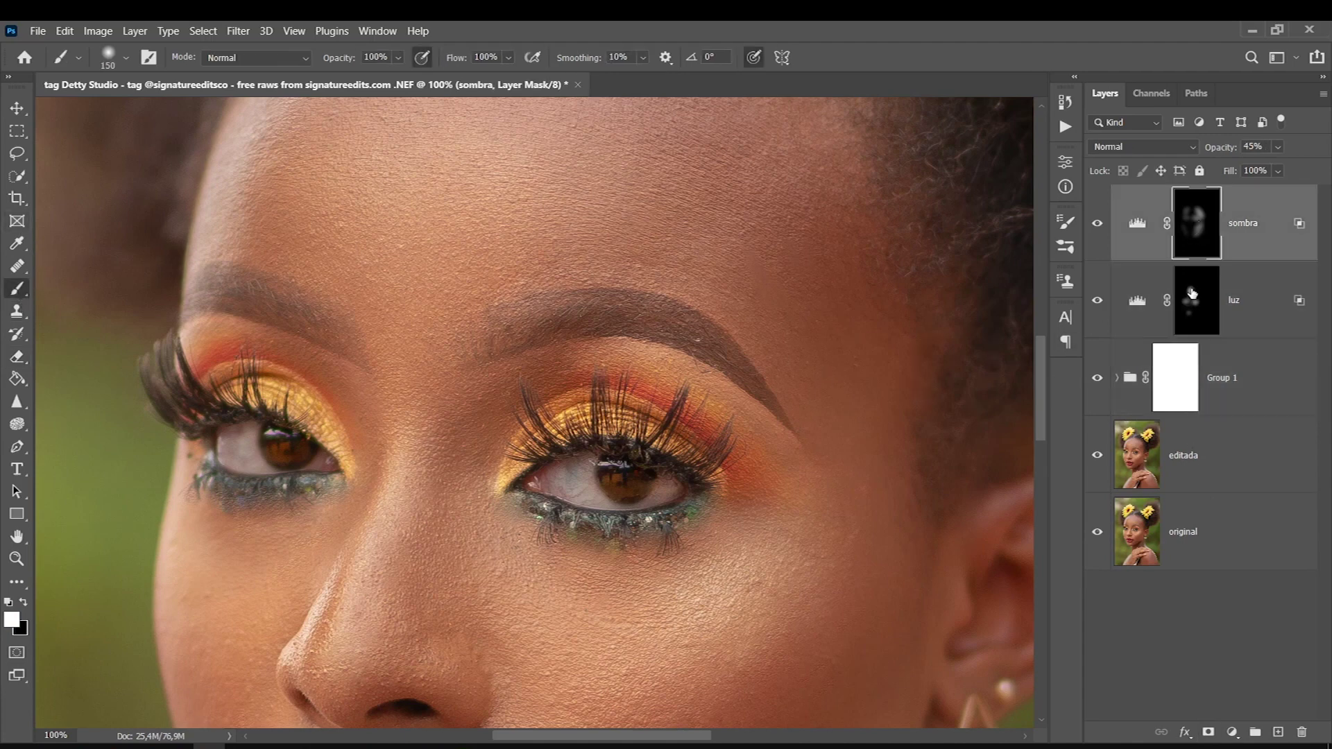
Shrink the brush and select the Group 1 mask for refining.
click(1194, 290)
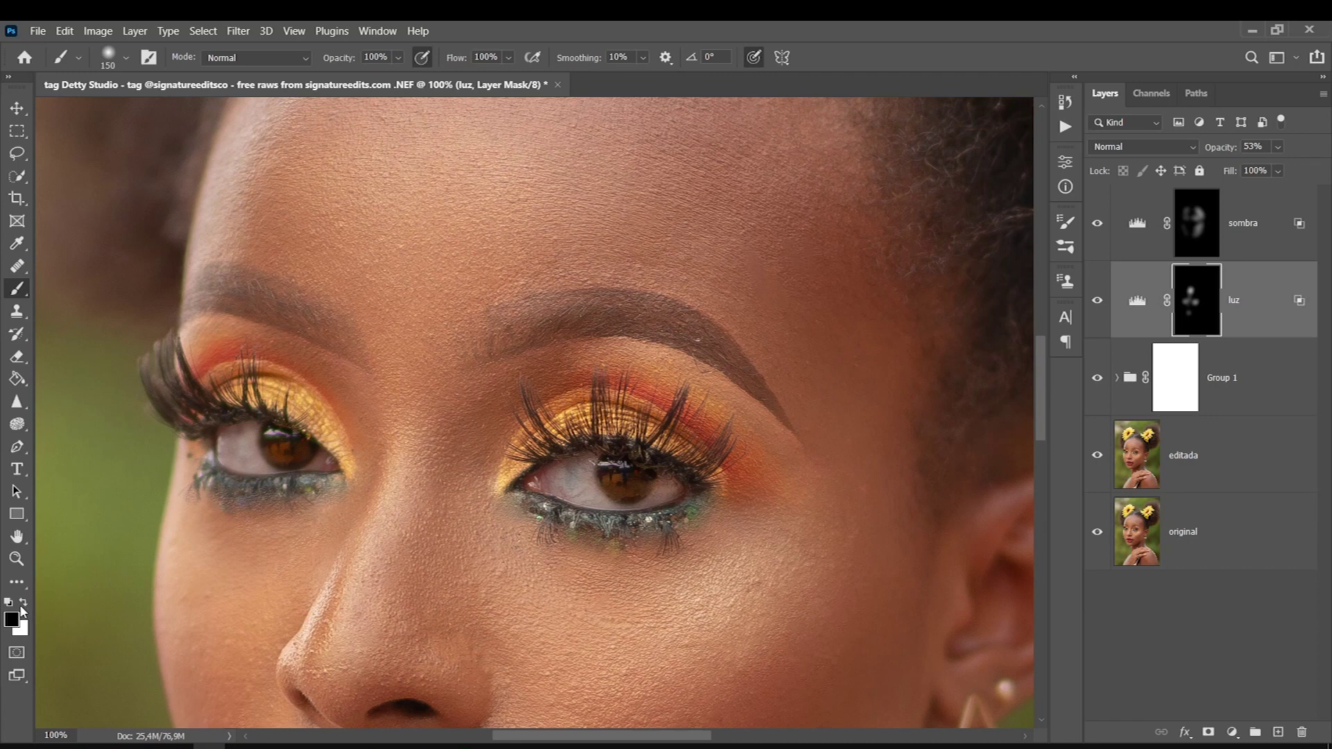
key(bracketleft)
key(bracketleft)
key(bracketleft)
key(bracketleft)
right_click(718, 504)
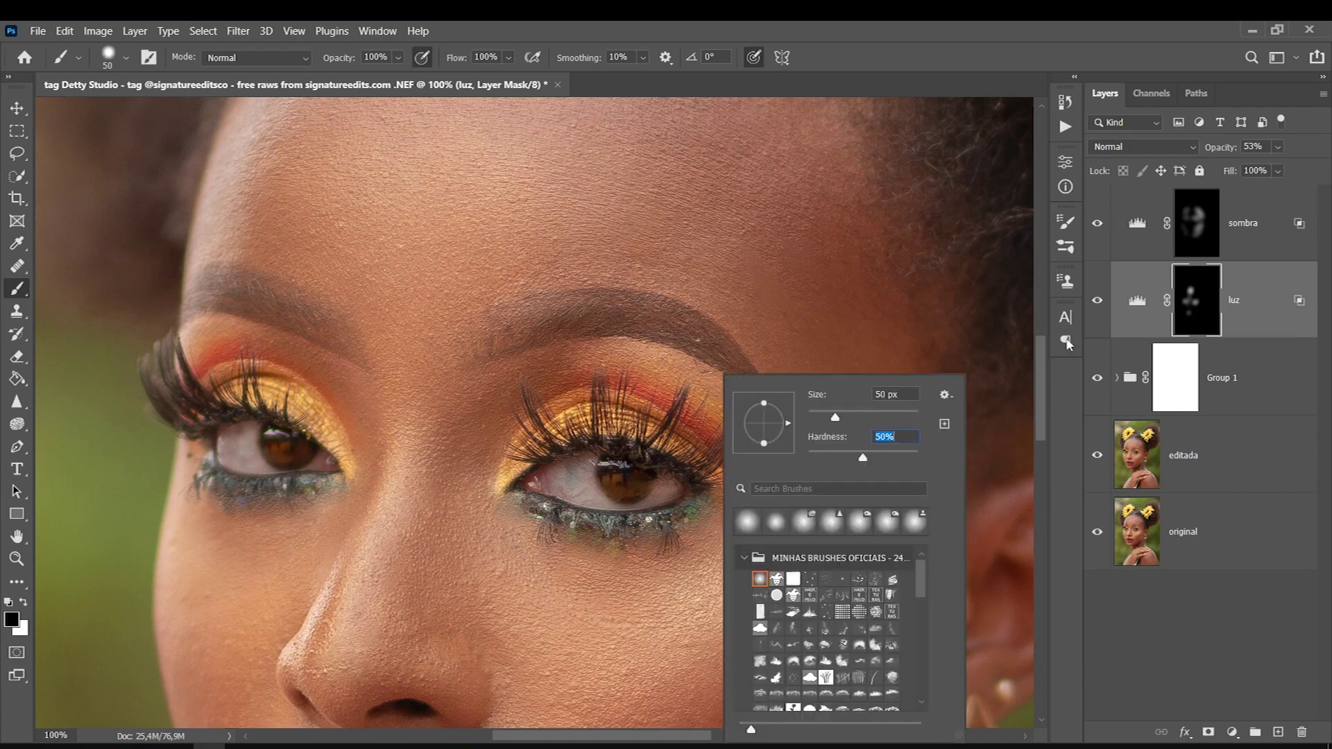
key(Return)
click(1182, 383)
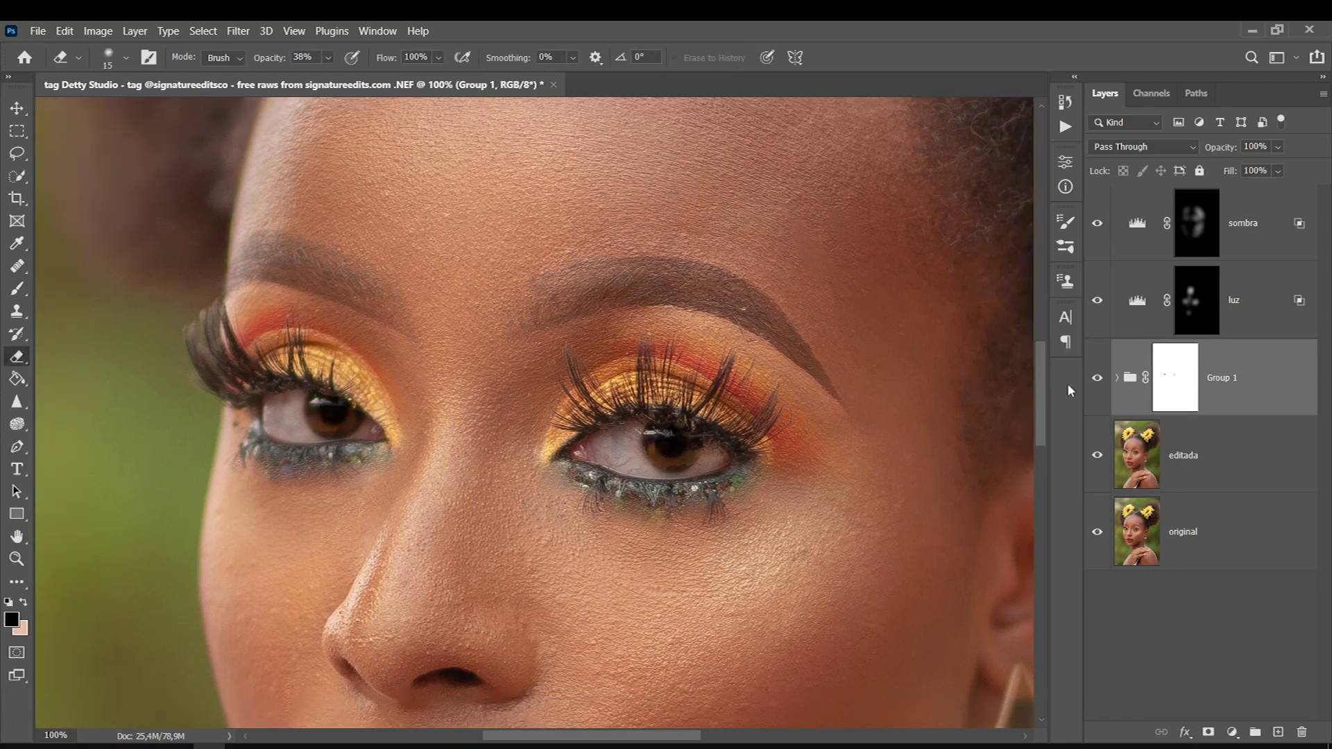
Test-merge Group 1 and undo, then group sombra, luz, Group 1 and editada into Group 2.
click(1172, 442)
click(1170, 405)
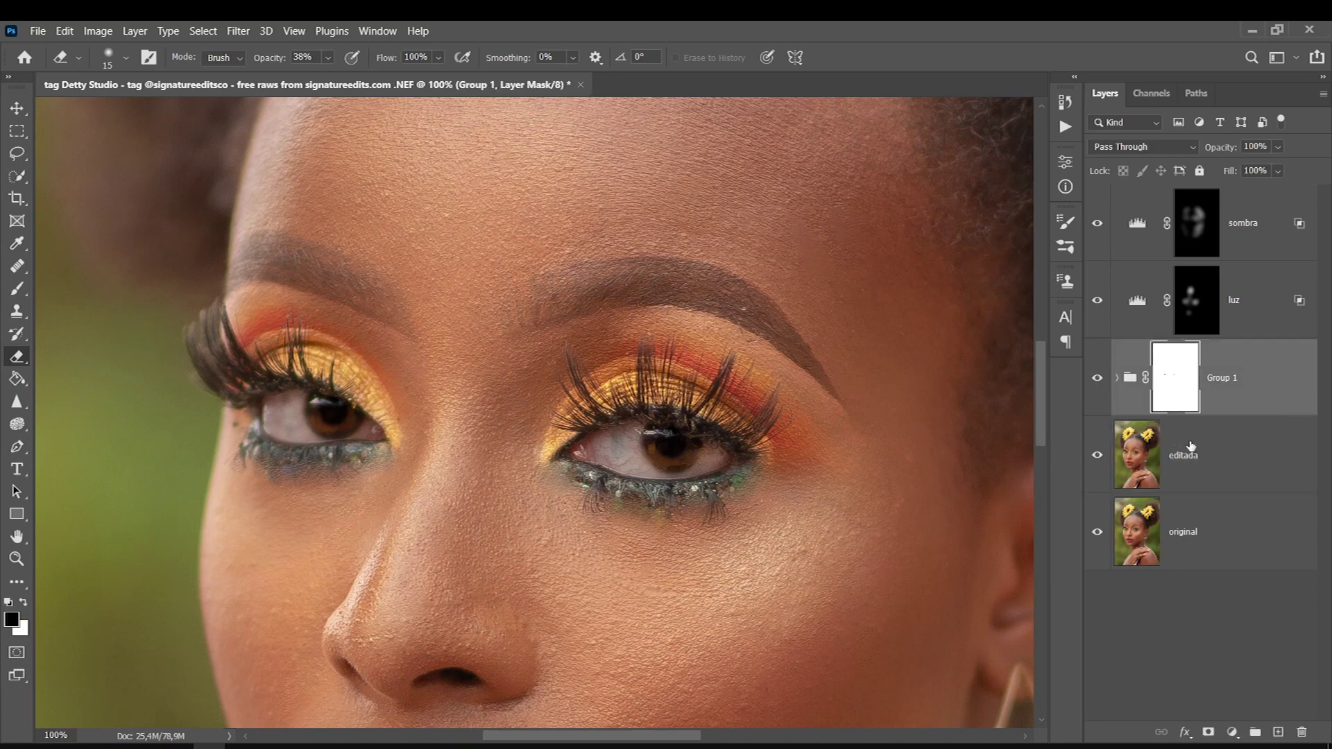
key(ctrl+e)
key(ctrl+z)
key(ctrl+z)
key(ctrl+z)
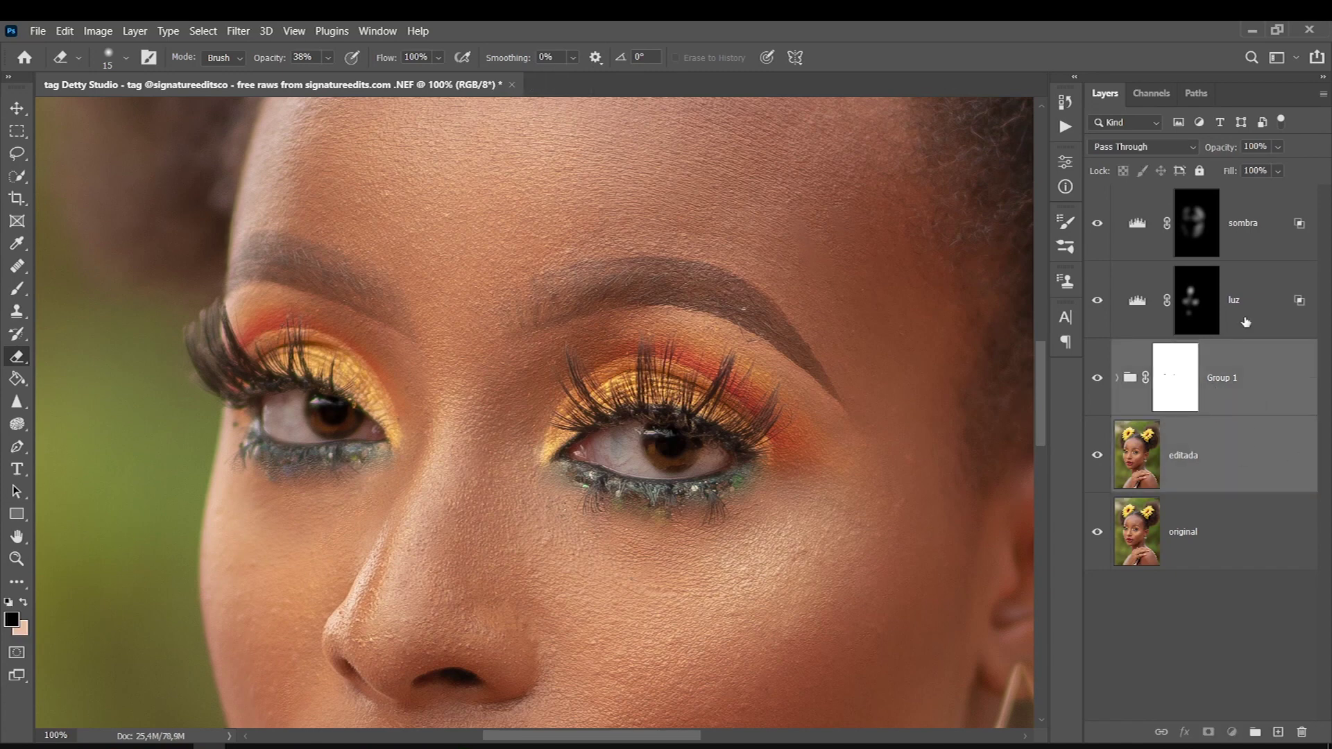
shift+click(1248, 257)
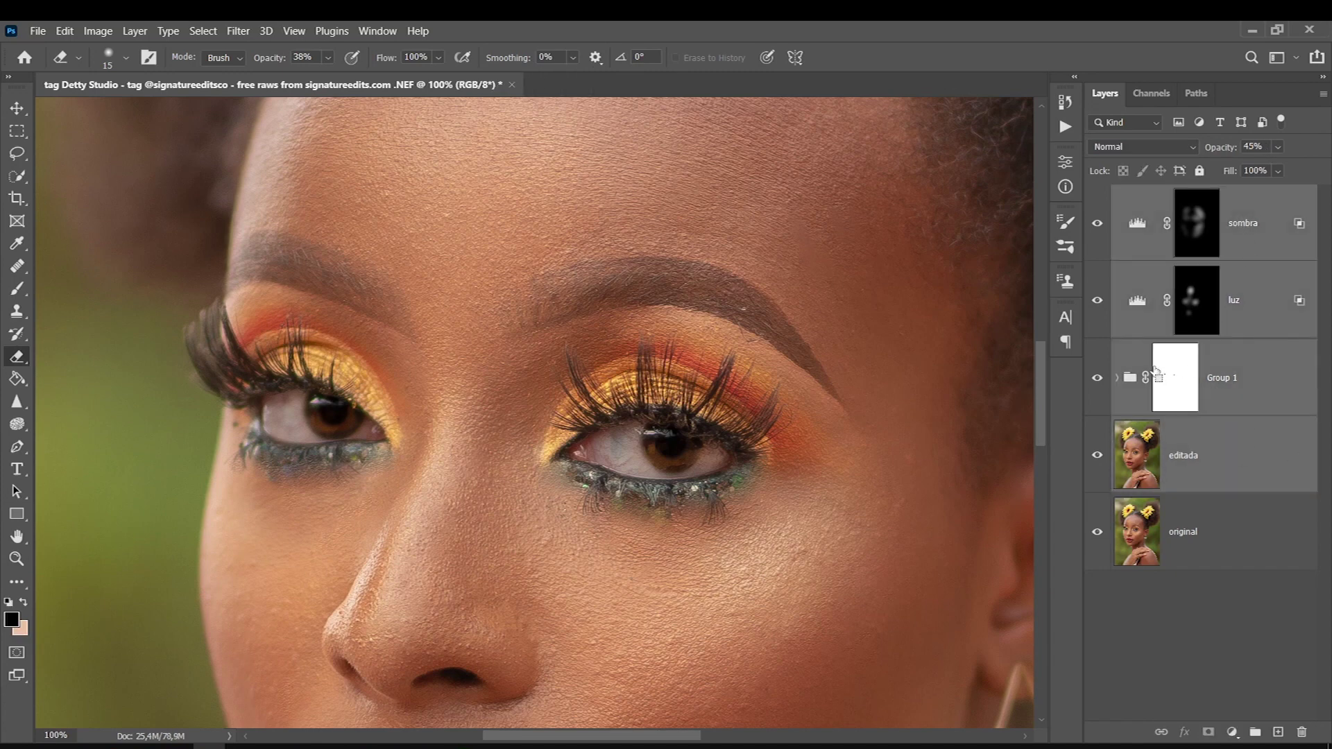
key(ctrl+g)
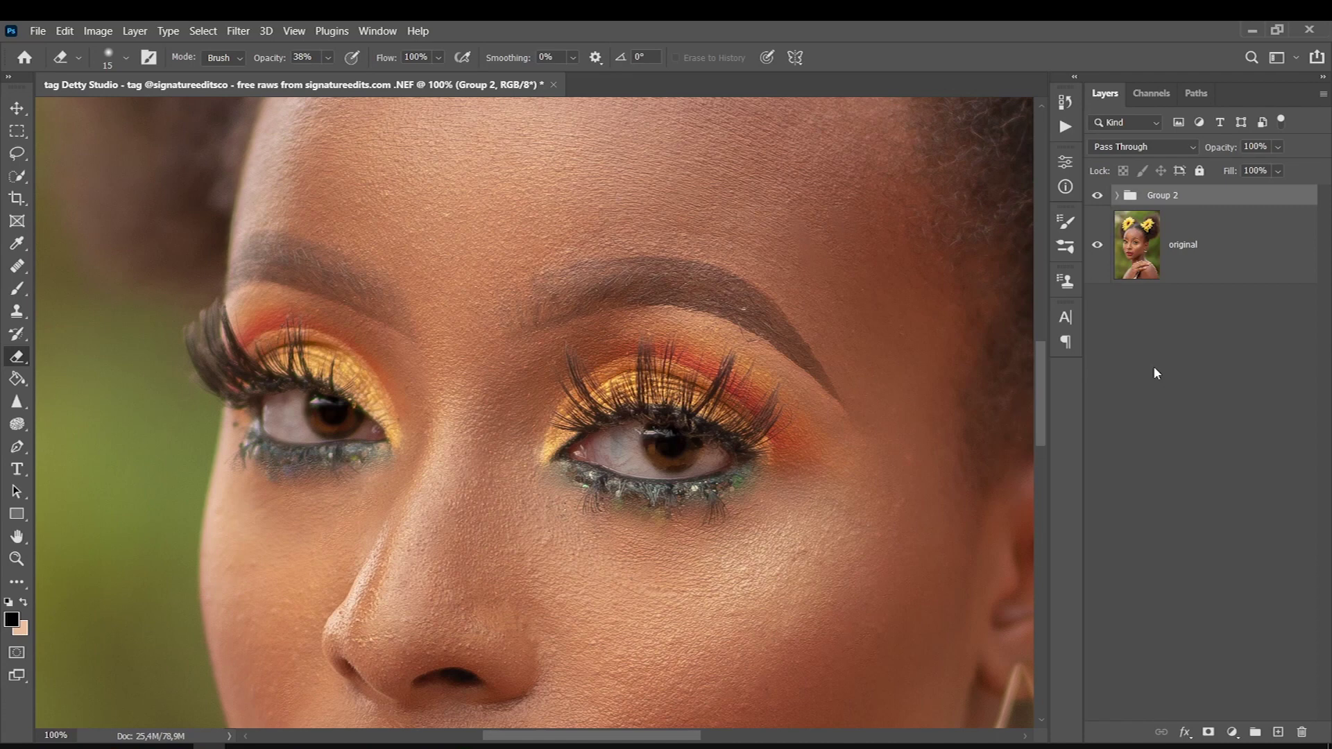
key(ctrl+0)
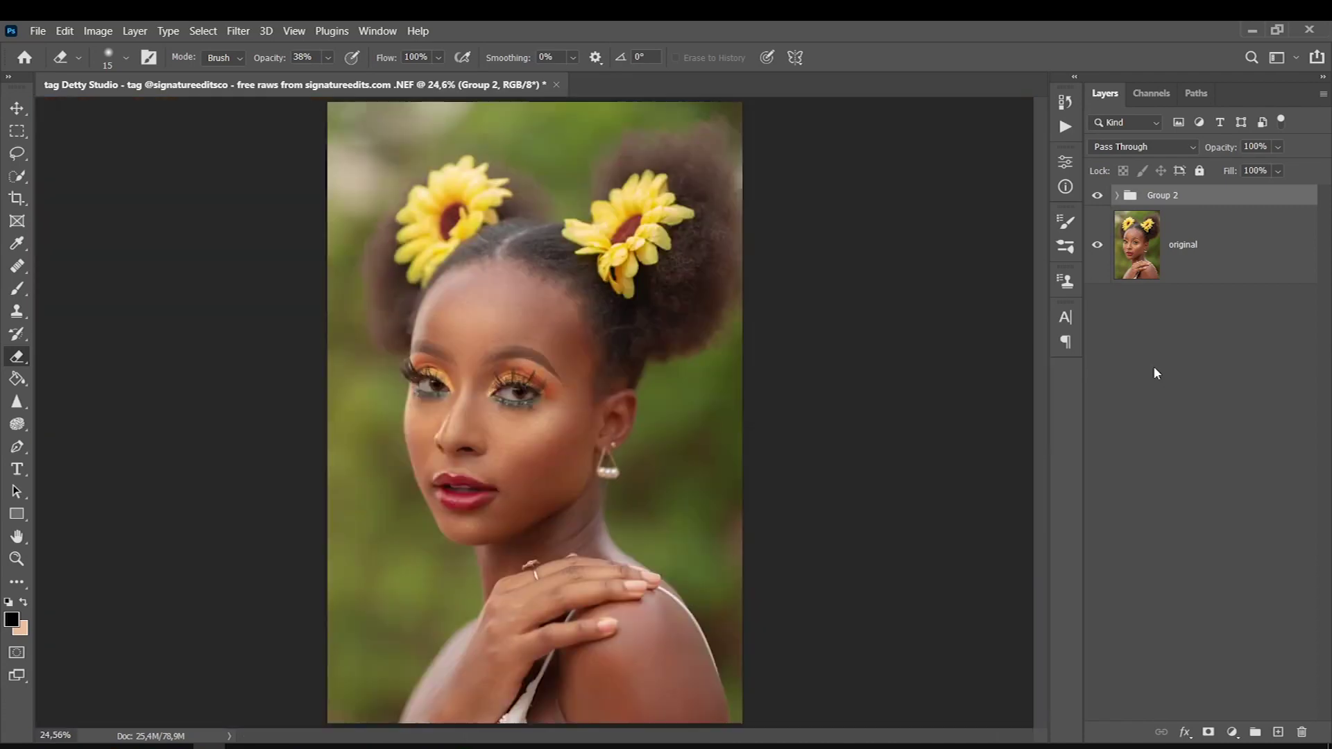
click(1096, 195)
click(1097, 196)
click(1097, 196)
key(ctrl+plus)
click(1097, 196)
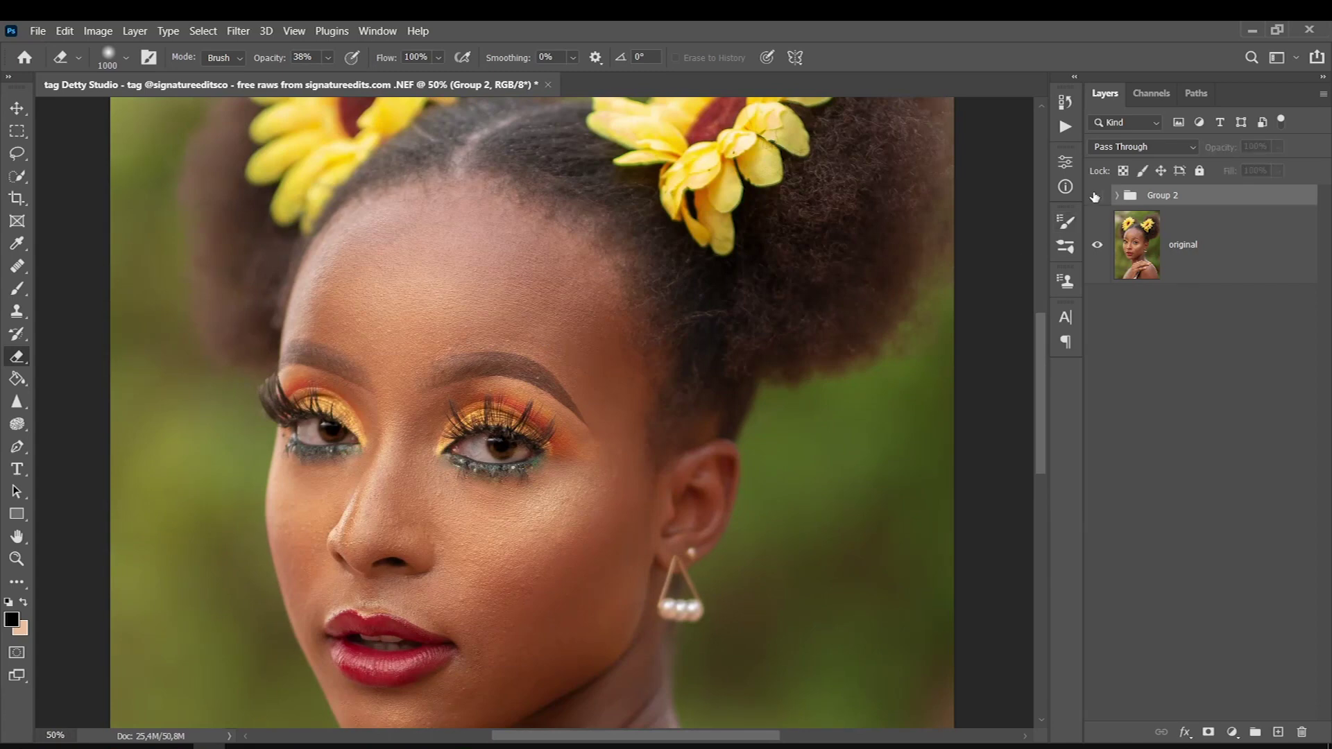
drag(1042, 378, 1042, 419)
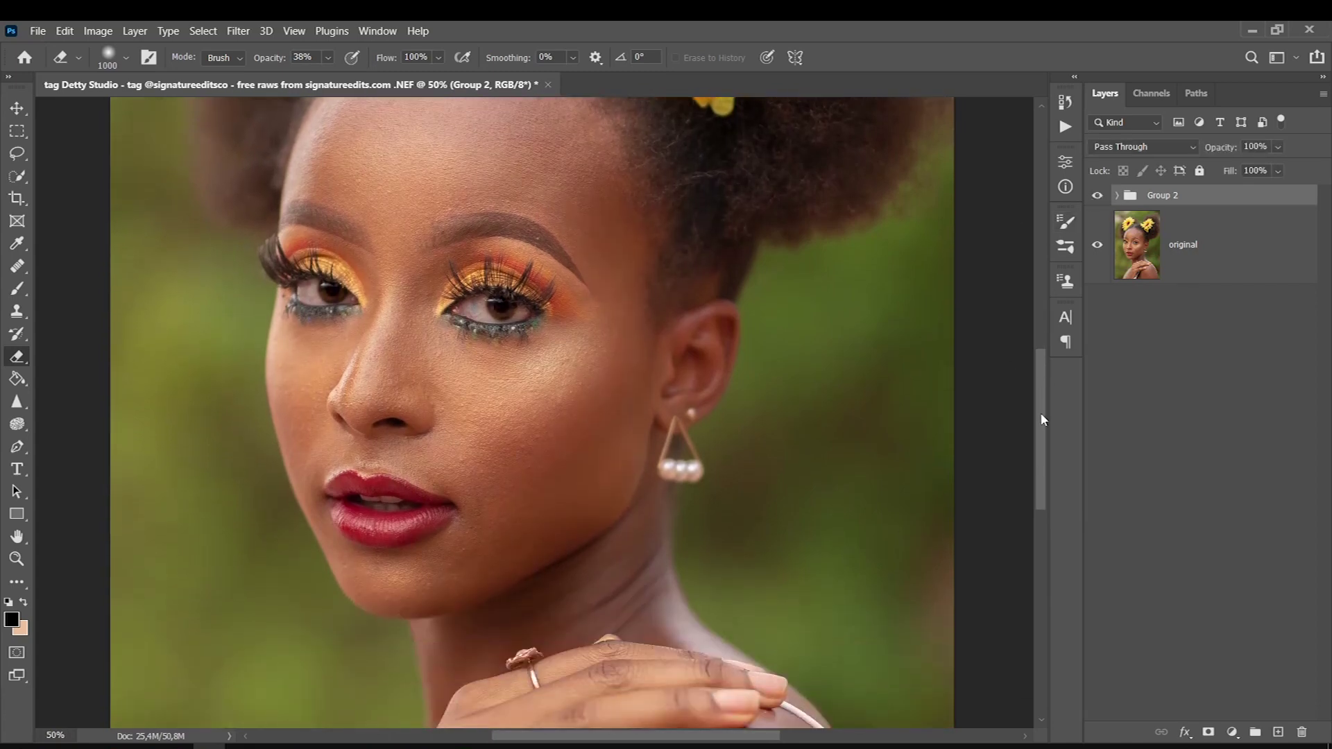
click(1096, 196)
click(1097, 196)
mouse_move(1039, 427)
mouse_down()
mouse_move(1041, 458)
mouse_move(1035, 400)
mouse_move(1028, 527)
mouse_move(1028, 383)
mouse_up()
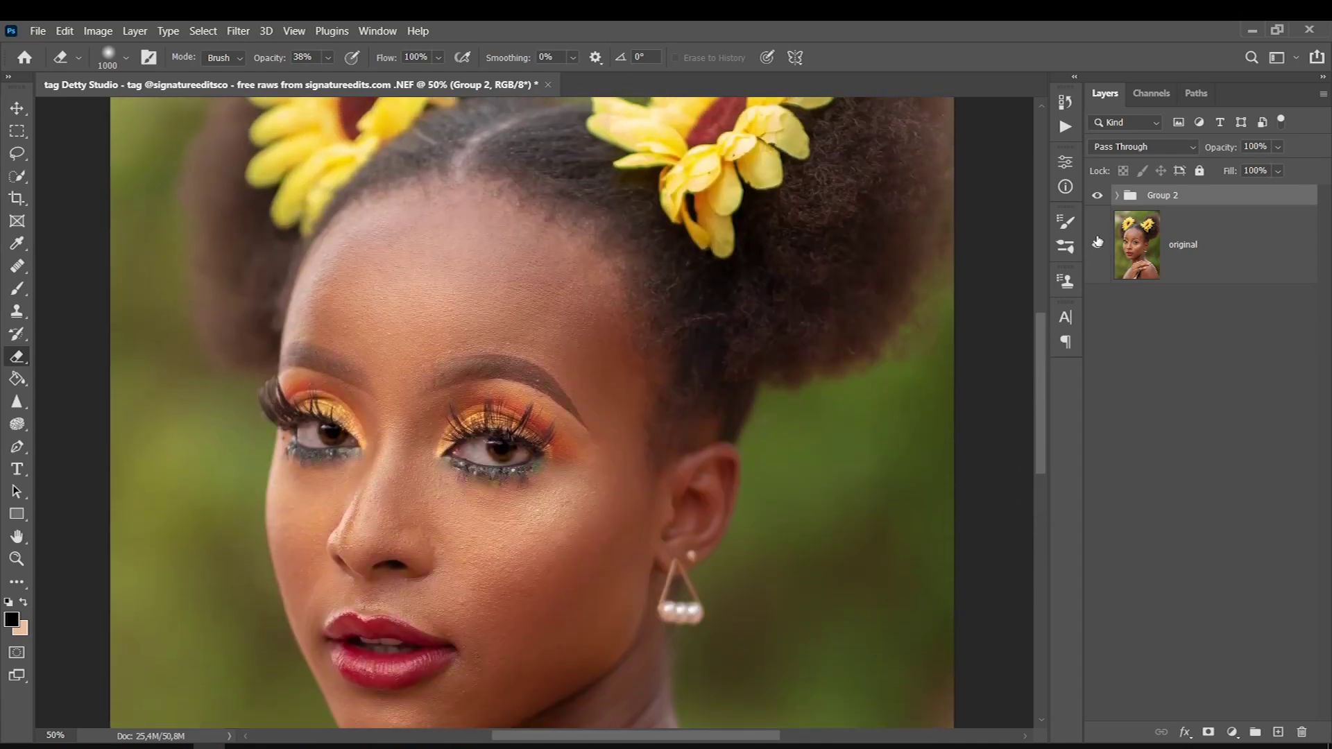
click(1096, 197)
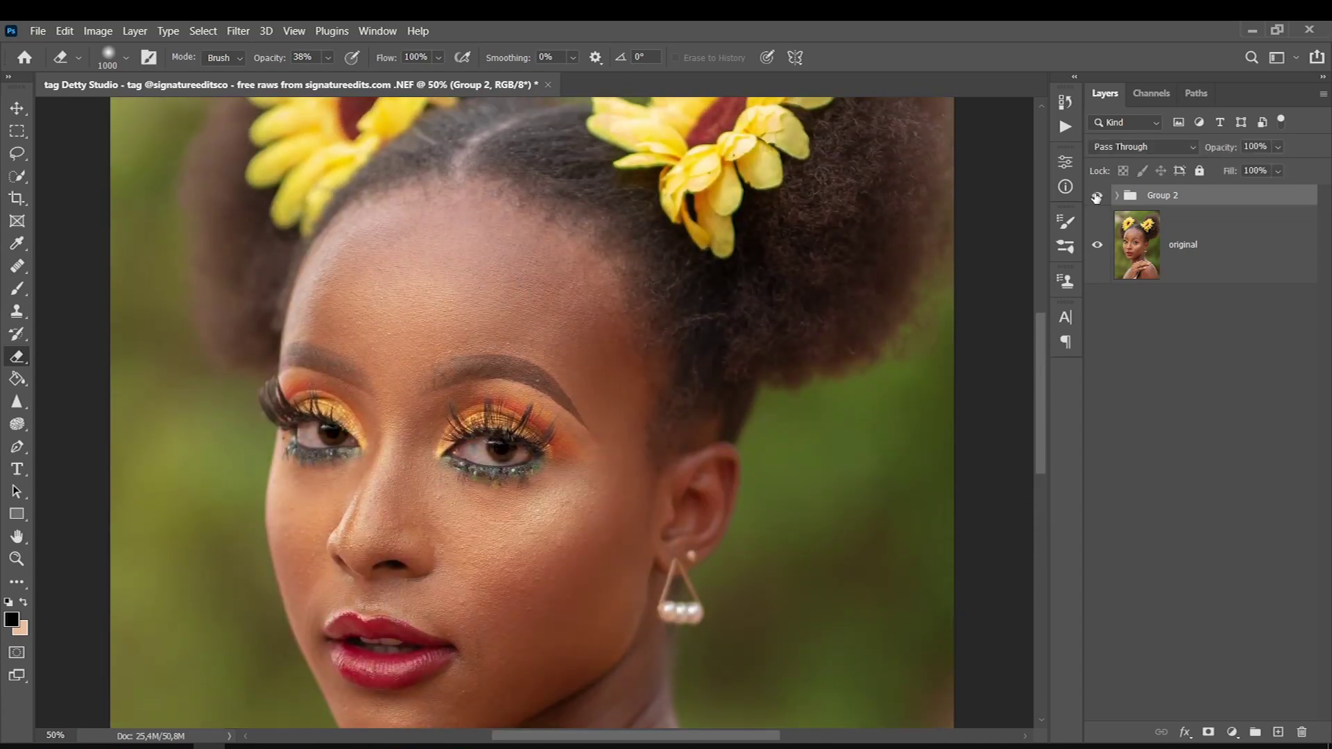